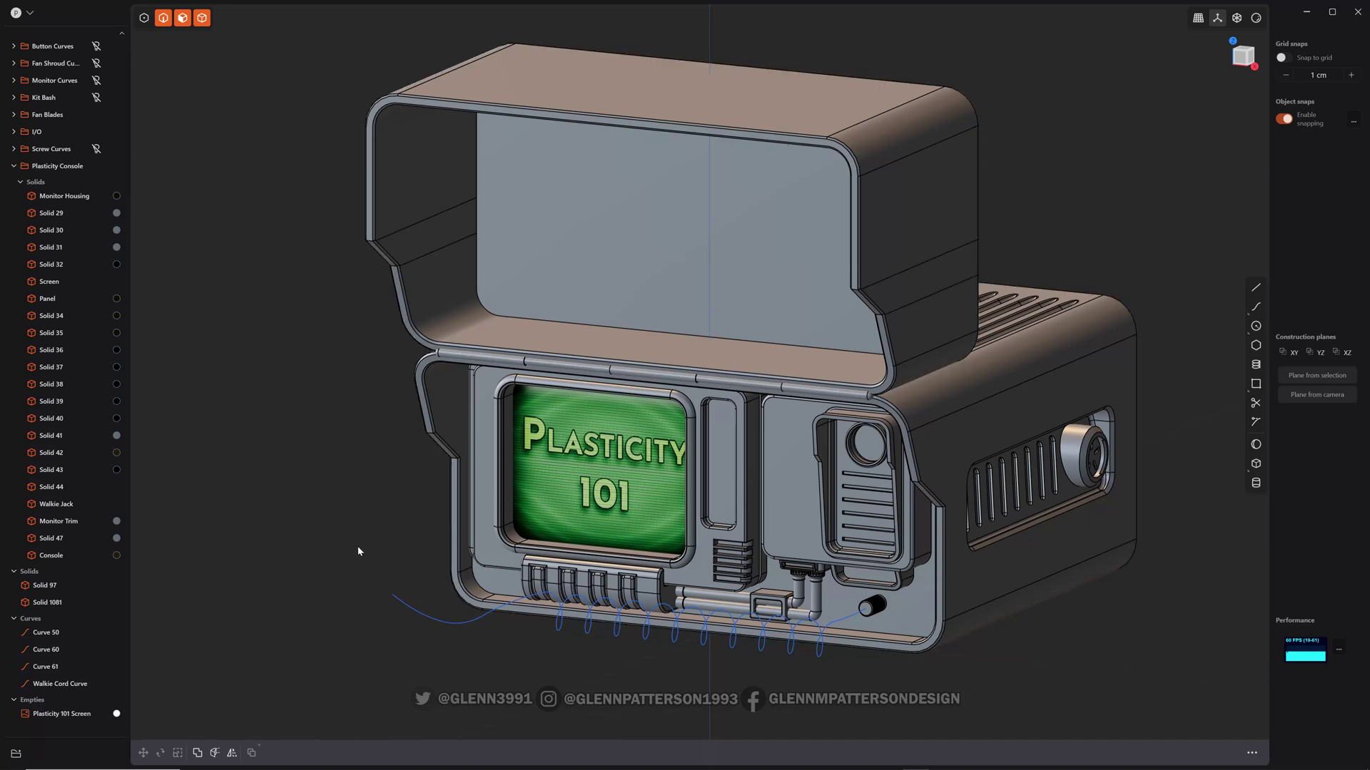
Step: Unhide the Kit Bash group to bring up its spare dials, screw and frame beside the console
shift+middle_drag(356, 550, 567, 577)
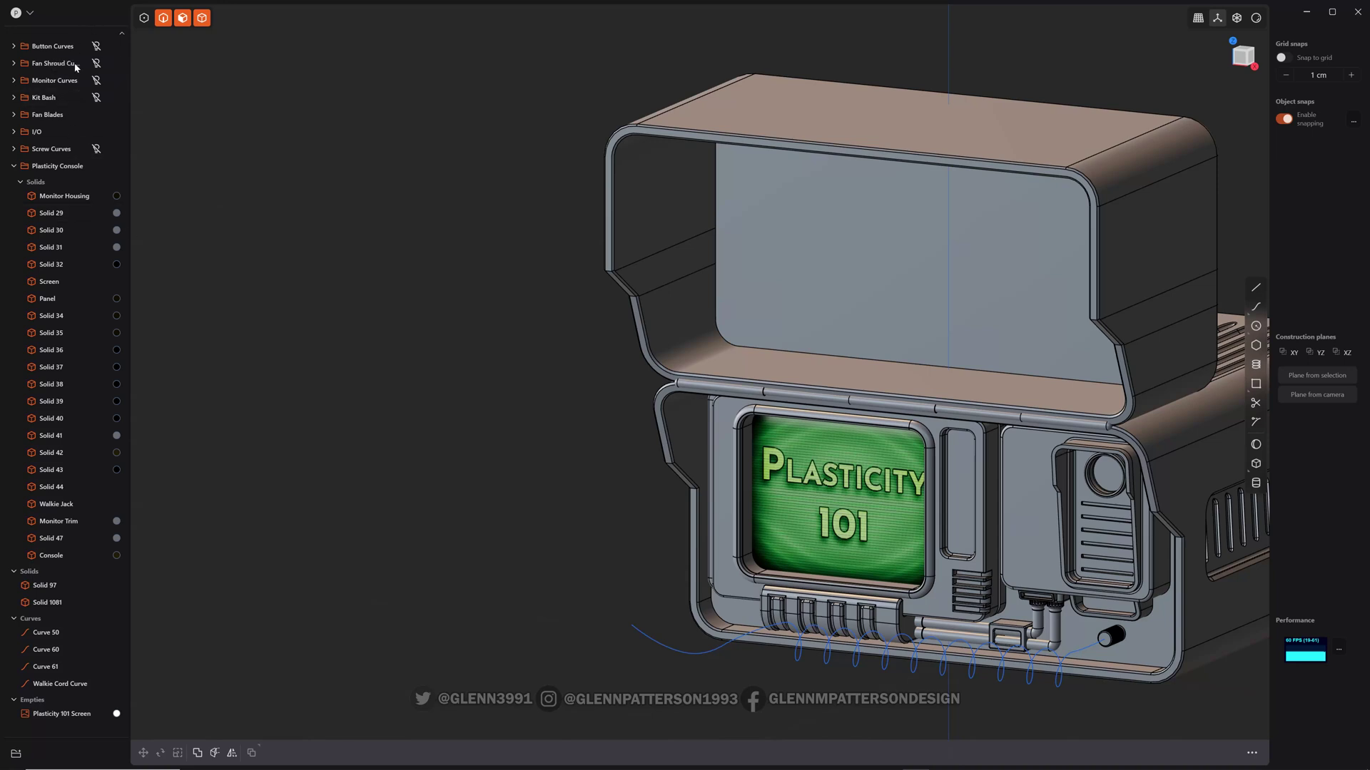
click(96, 97)
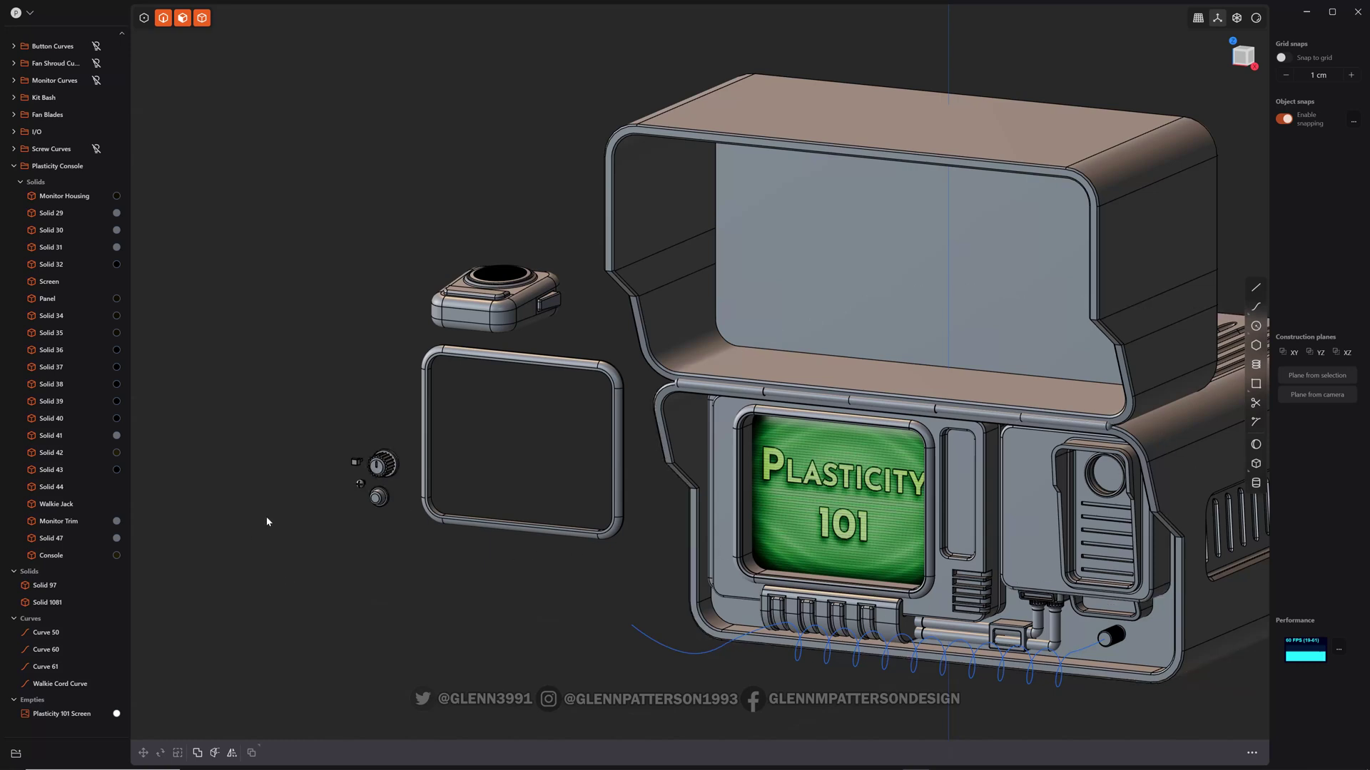
scroll(362, 519, up, 10)
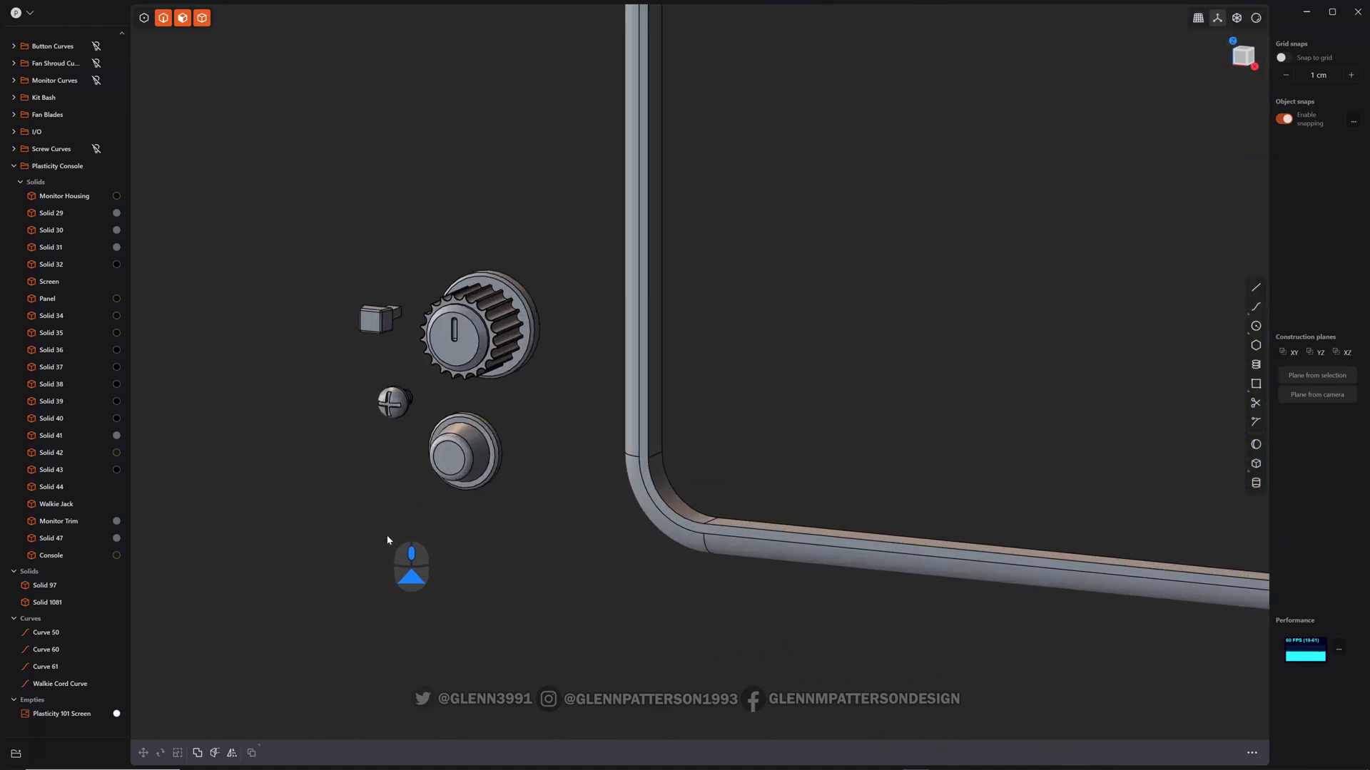
scroll(387, 540, up, 3)
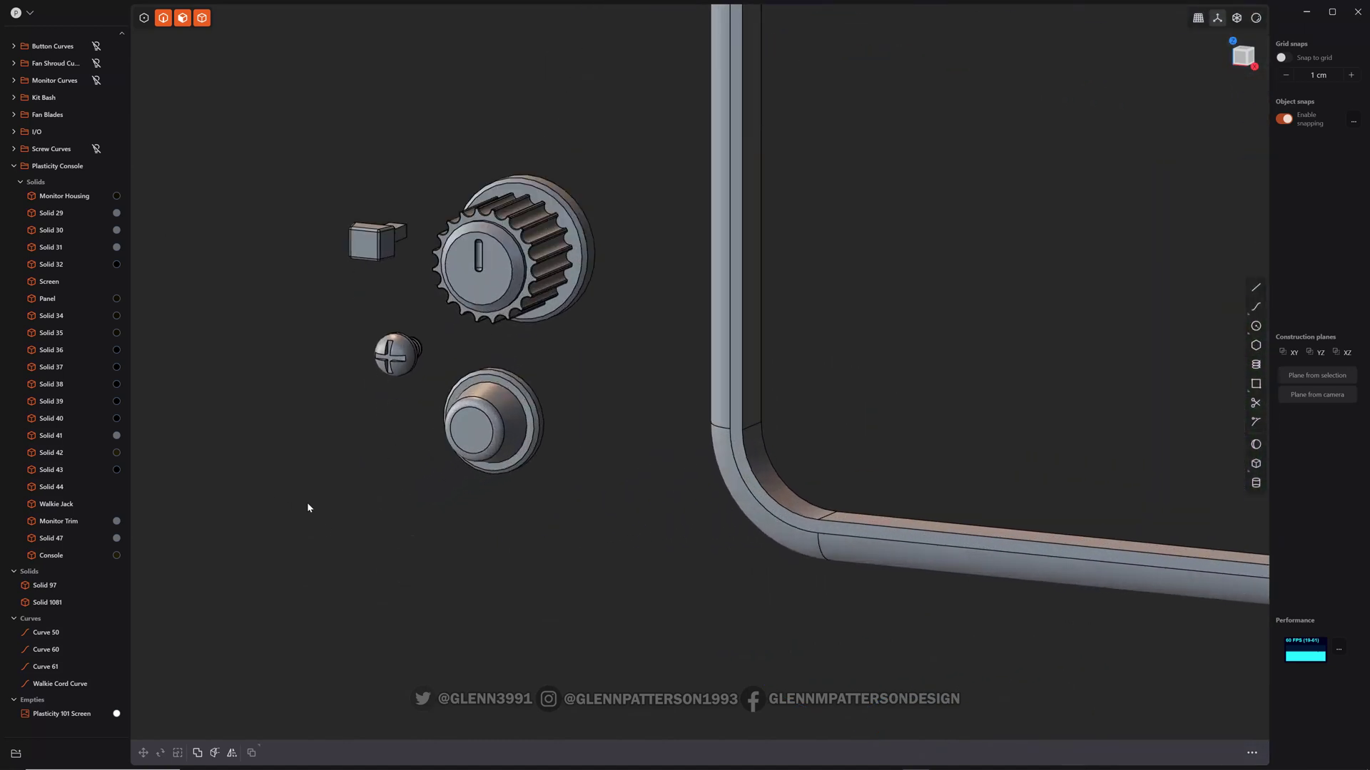
shift+middle_drag(340, 574, 563, 747)
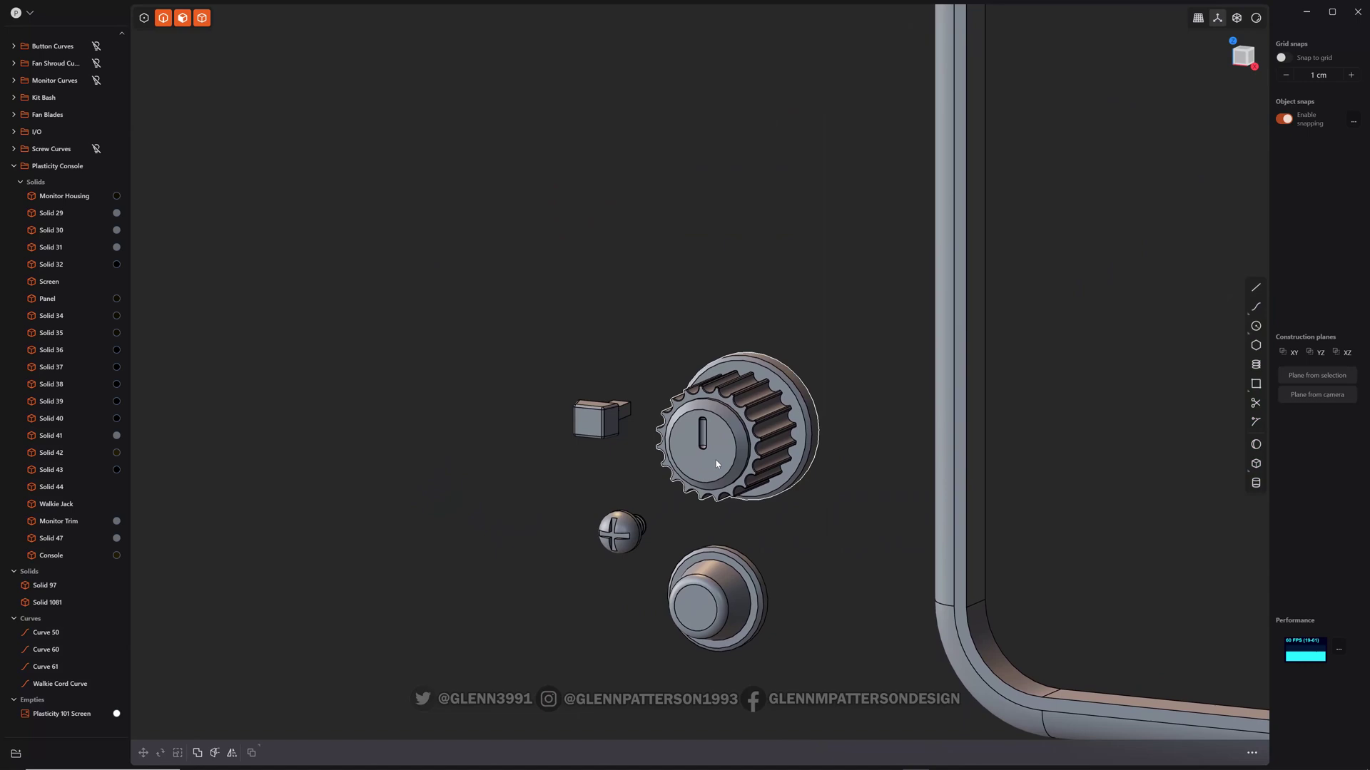
Step: Start placing a copy of the ribbed dial, using the center of its front face as the reference point
middle_drag(716, 465, 720, 465)
click(661, 460)
scroll(662, 461, up, 2)
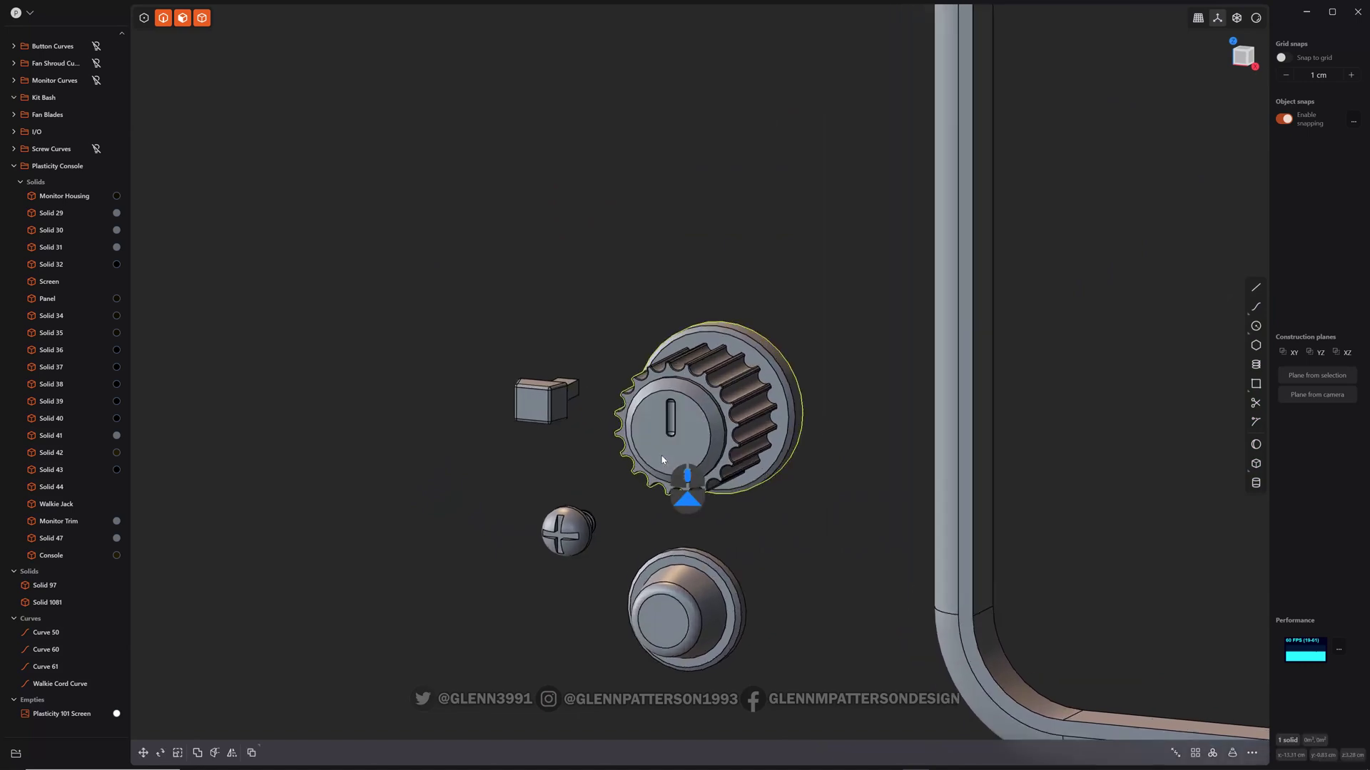
scroll(662, 460, up, 3)
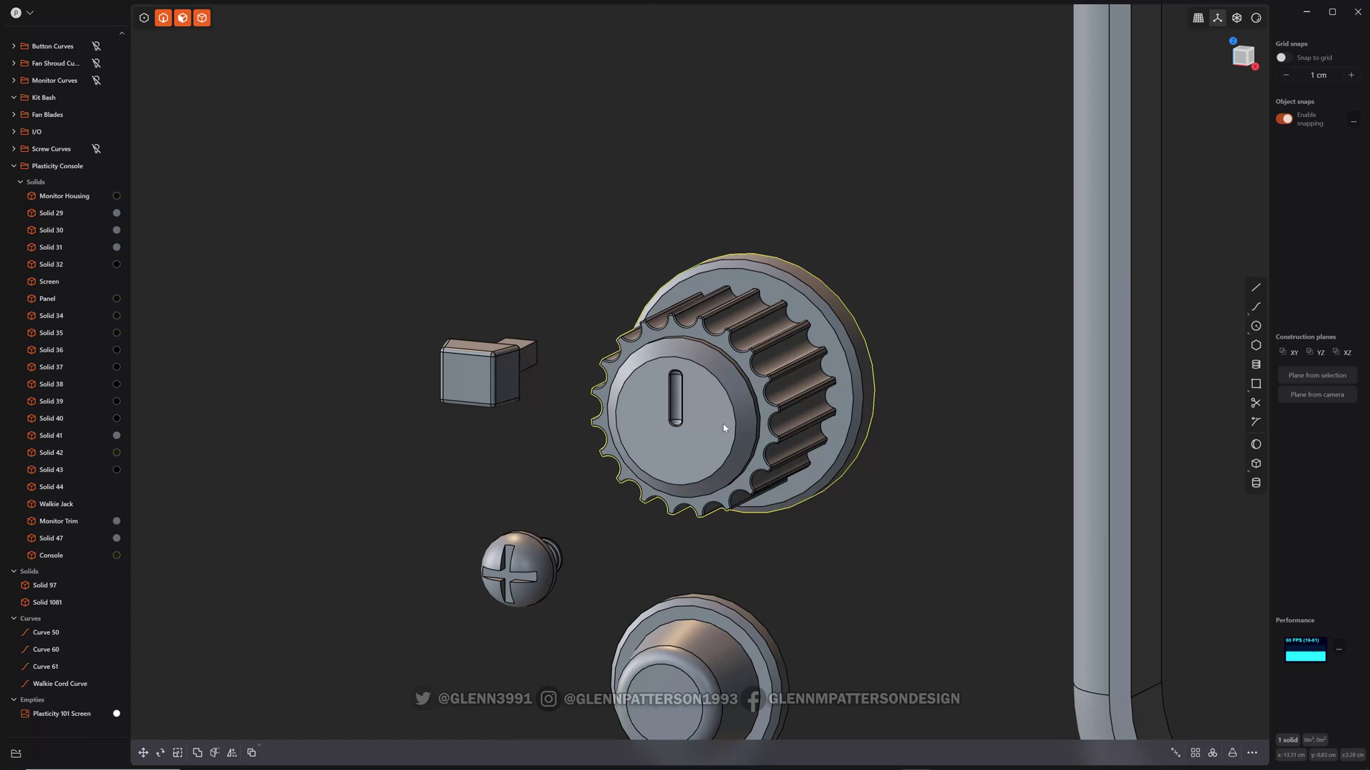
key(ctrl+d)
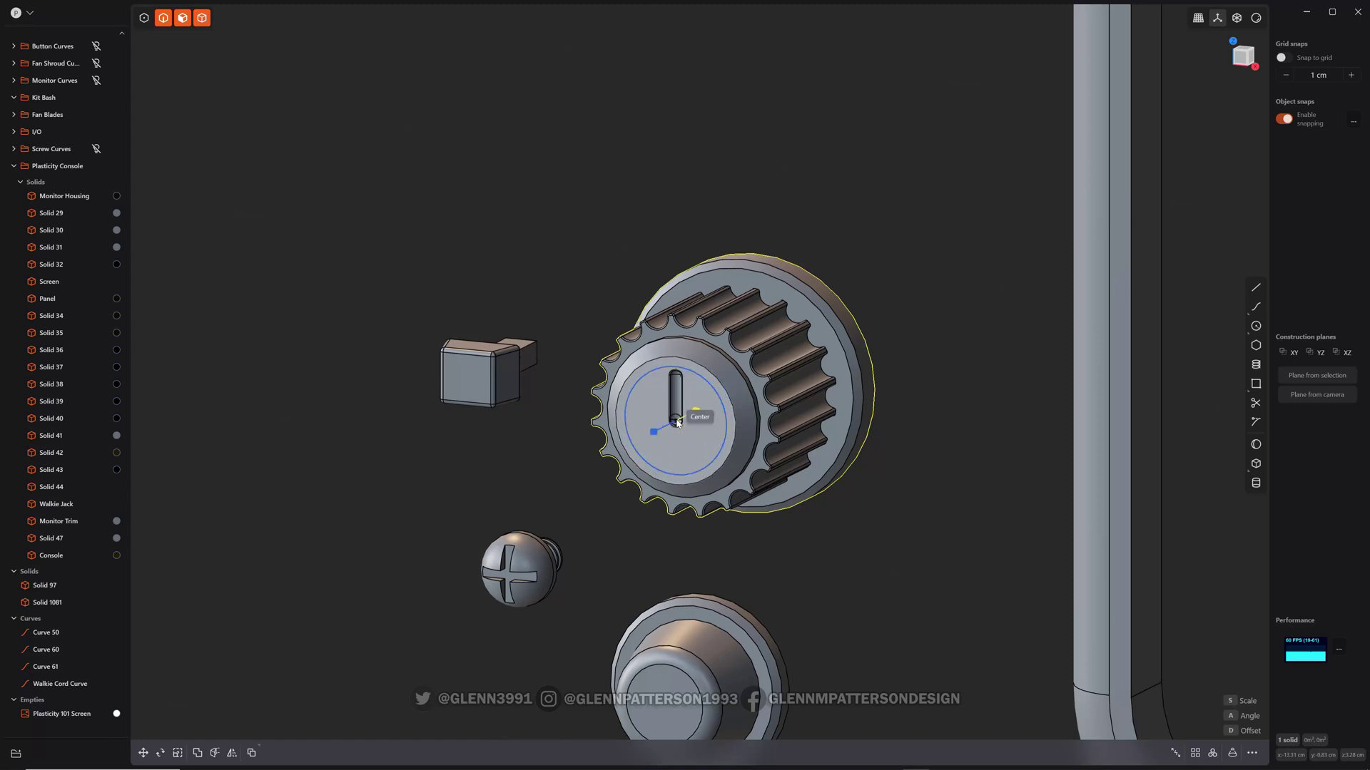
click(677, 422)
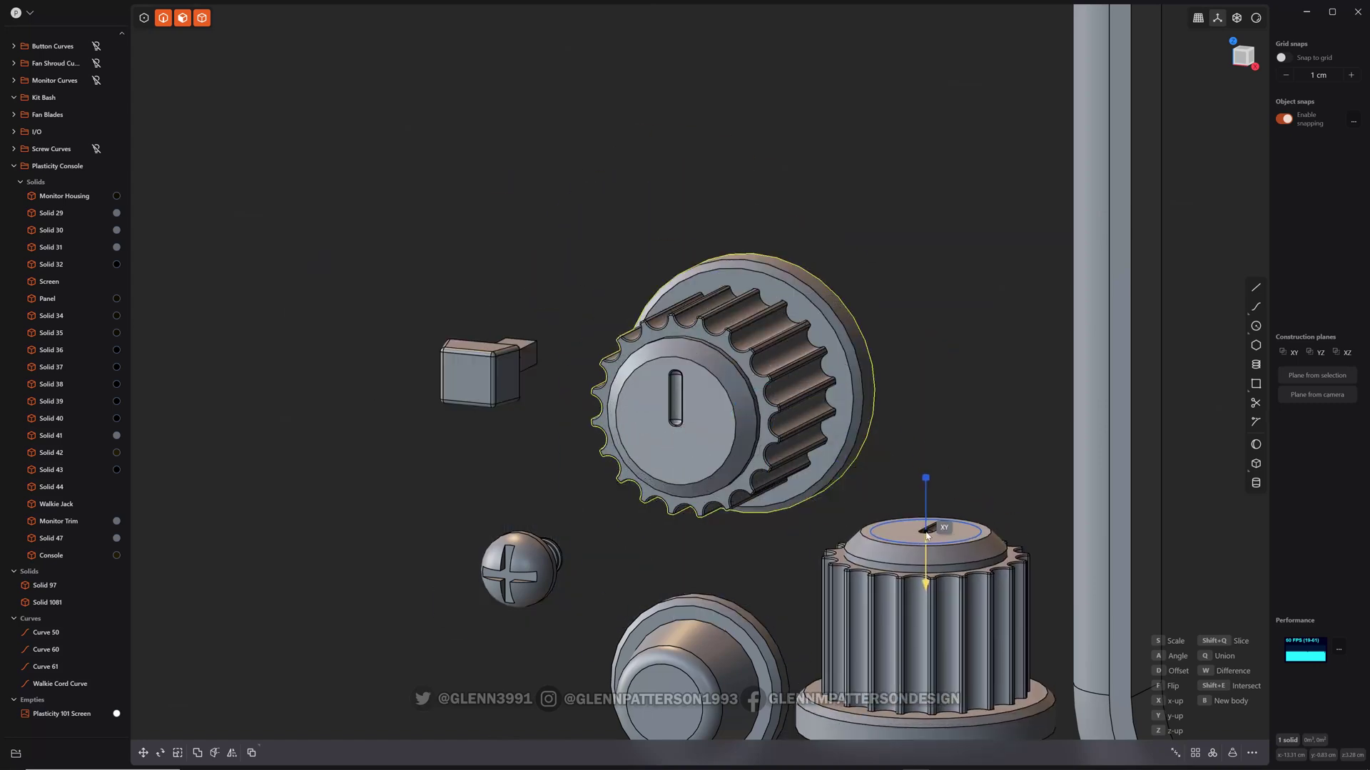
Step: Place the dial copy on the face of the narrow vertical recess beside the console's screen
scroll(931, 545, down, 6)
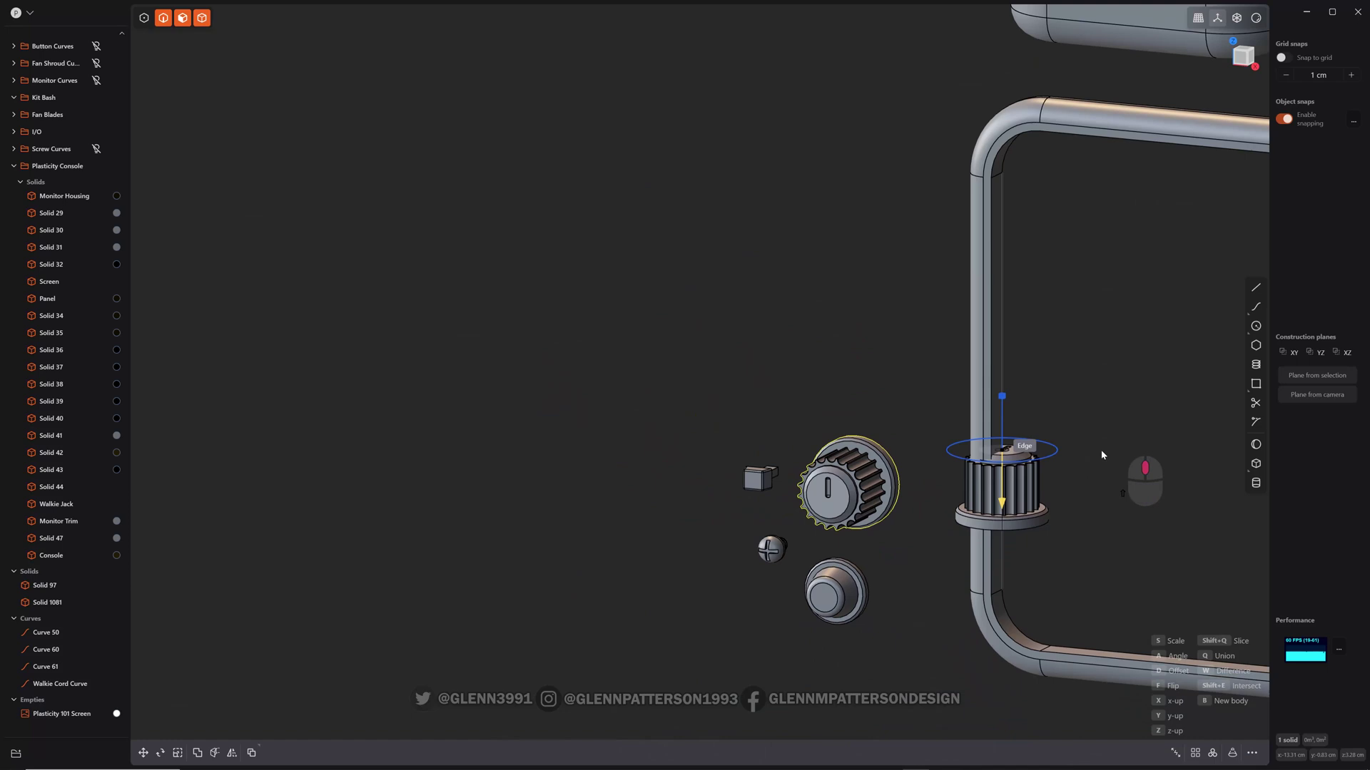
shift+middle_drag(1101, 451, 445, 381)
shift+middle_drag(1084, 522, 635, 252)
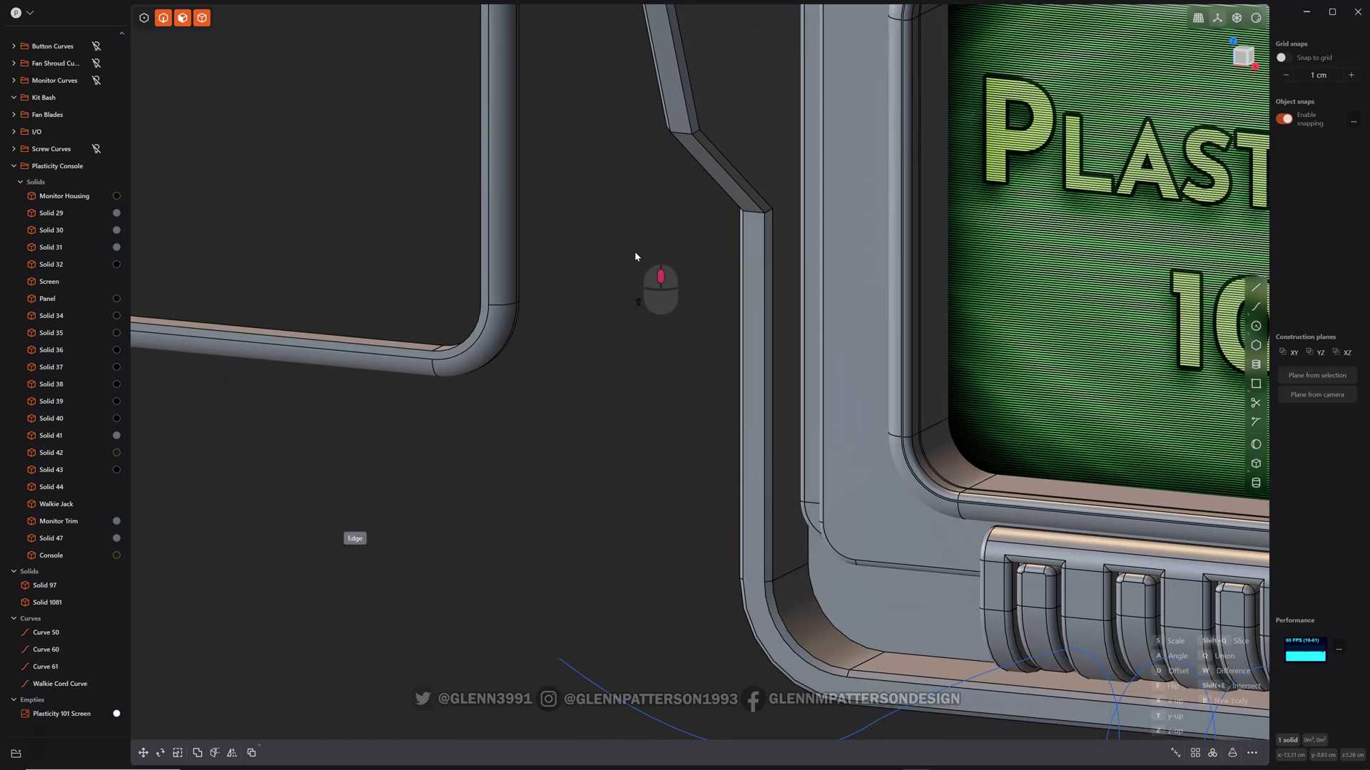
click(487, 199)
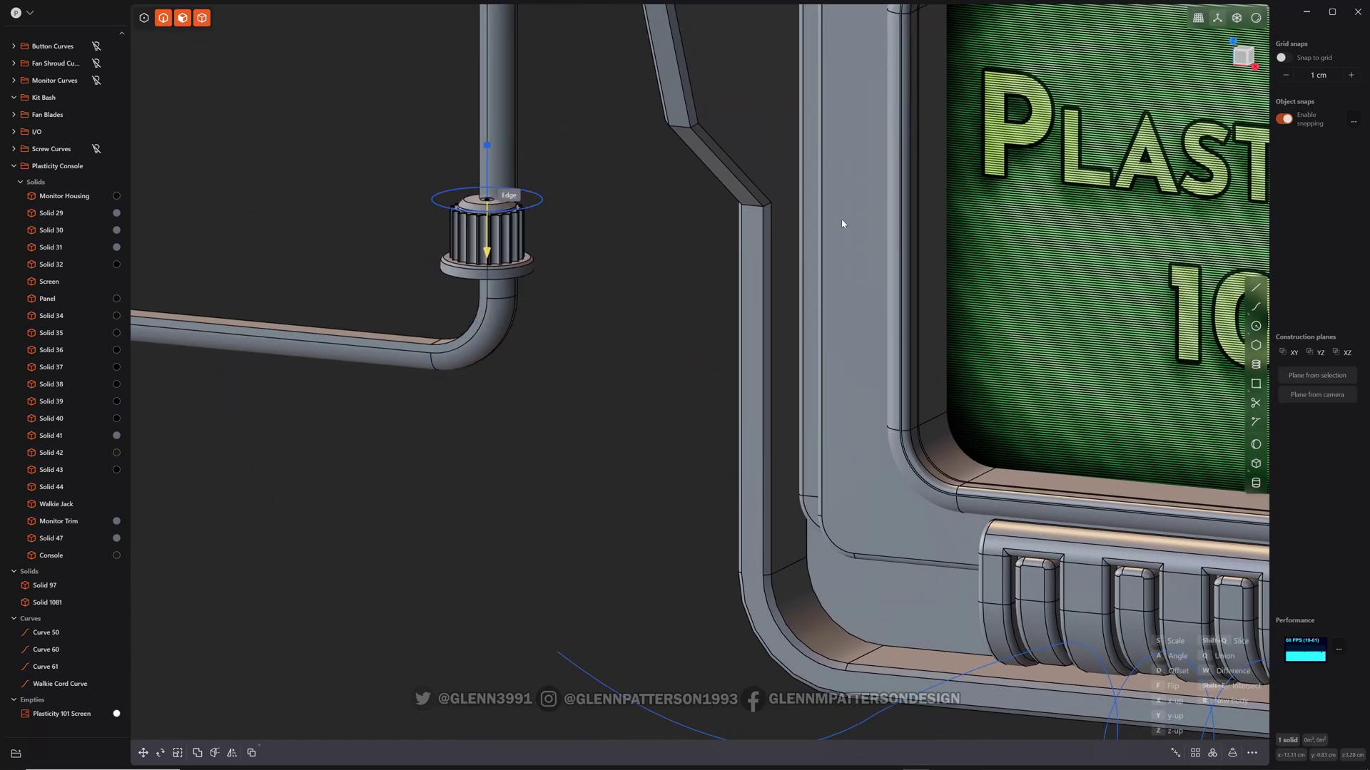
shift+middle_drag(1072, 594, 701, 492)
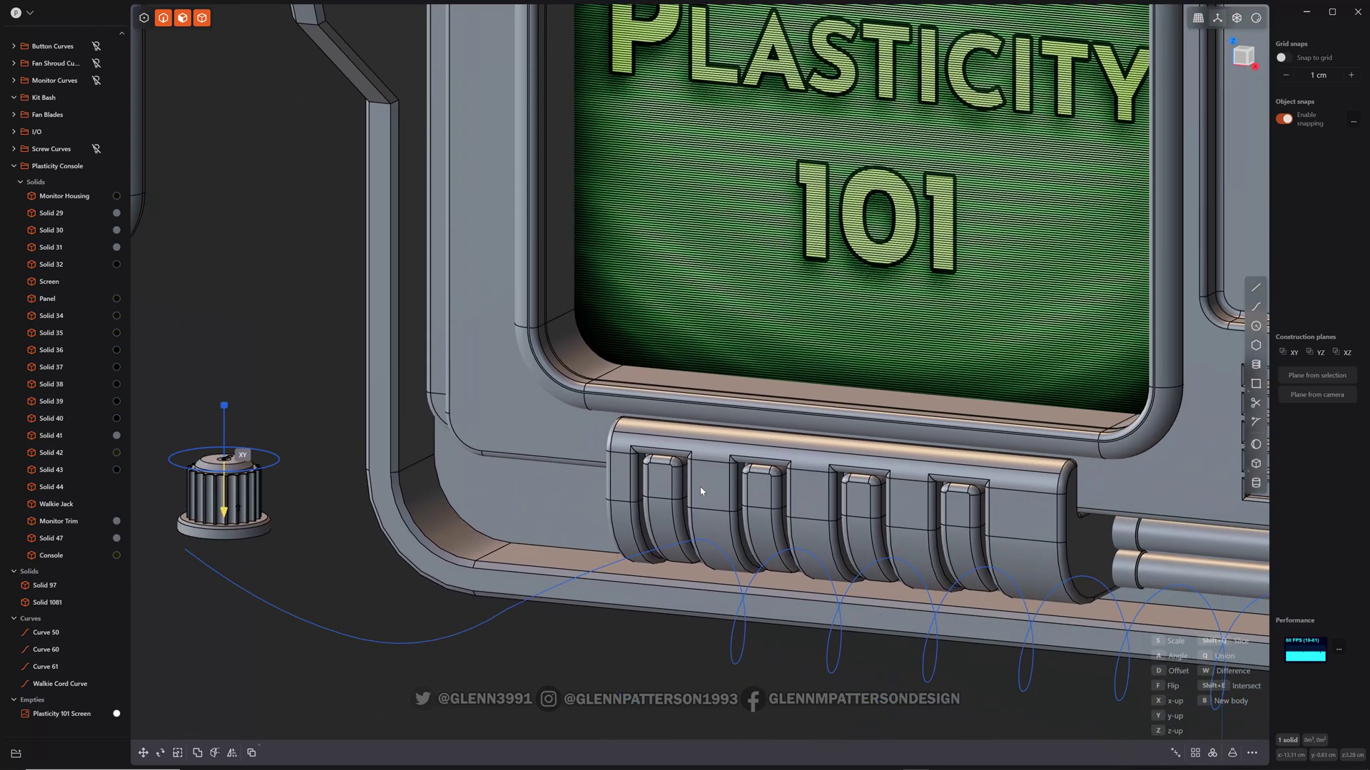
scroll(1070, 476, down, 3)
shift+middle_drag(1212, 324, 777, 593)
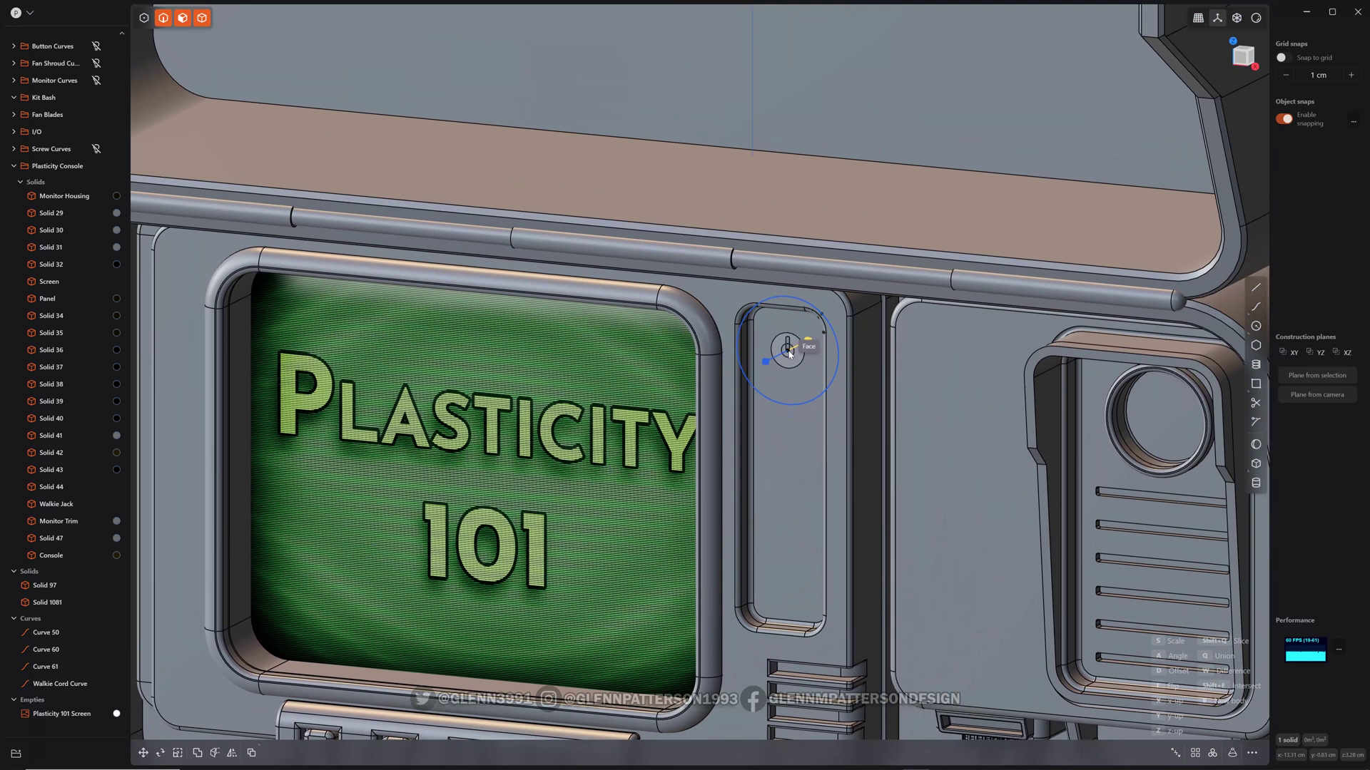
scroll(827, 371, up, 3)
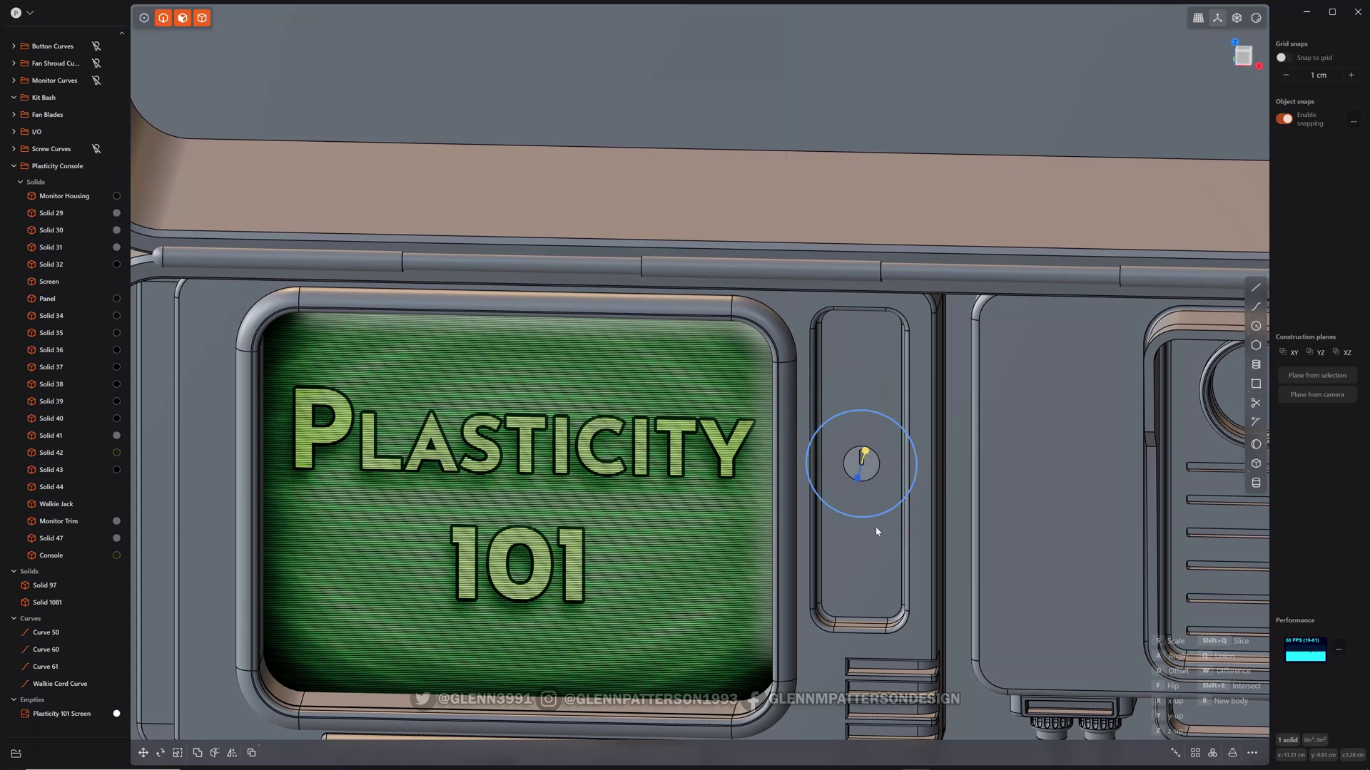
Step: Offset the placed dial outward from the recess face until its ribbed body stands proud of the panel
key(f)
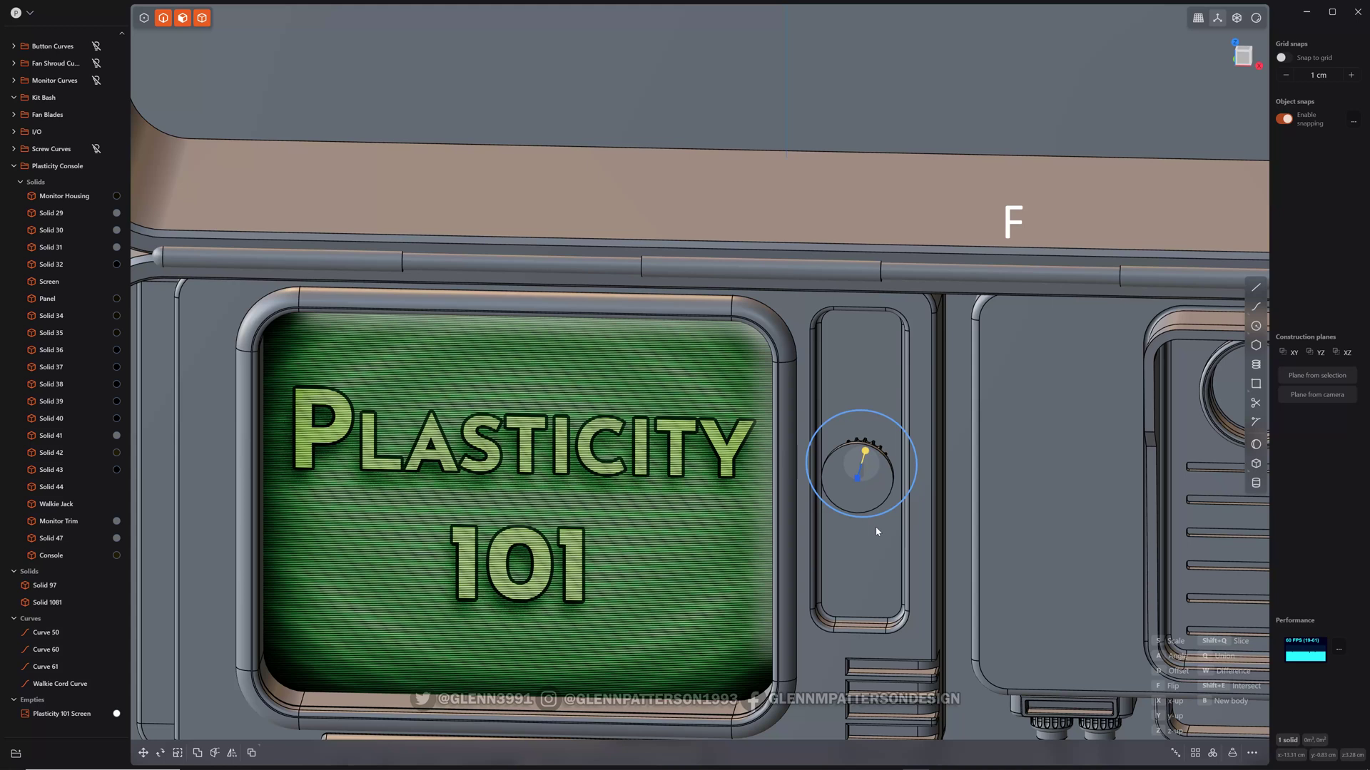
key(f)
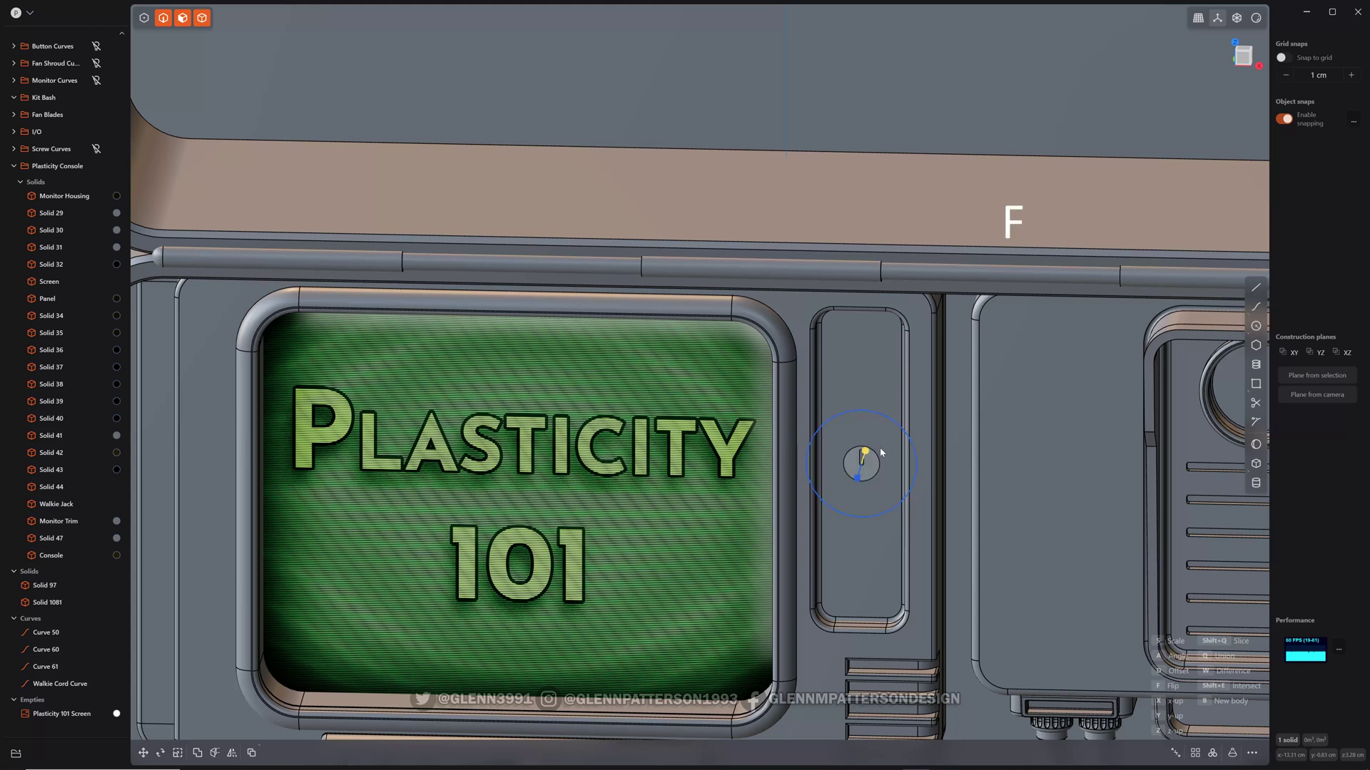
drag(866, 451, 860, 467)
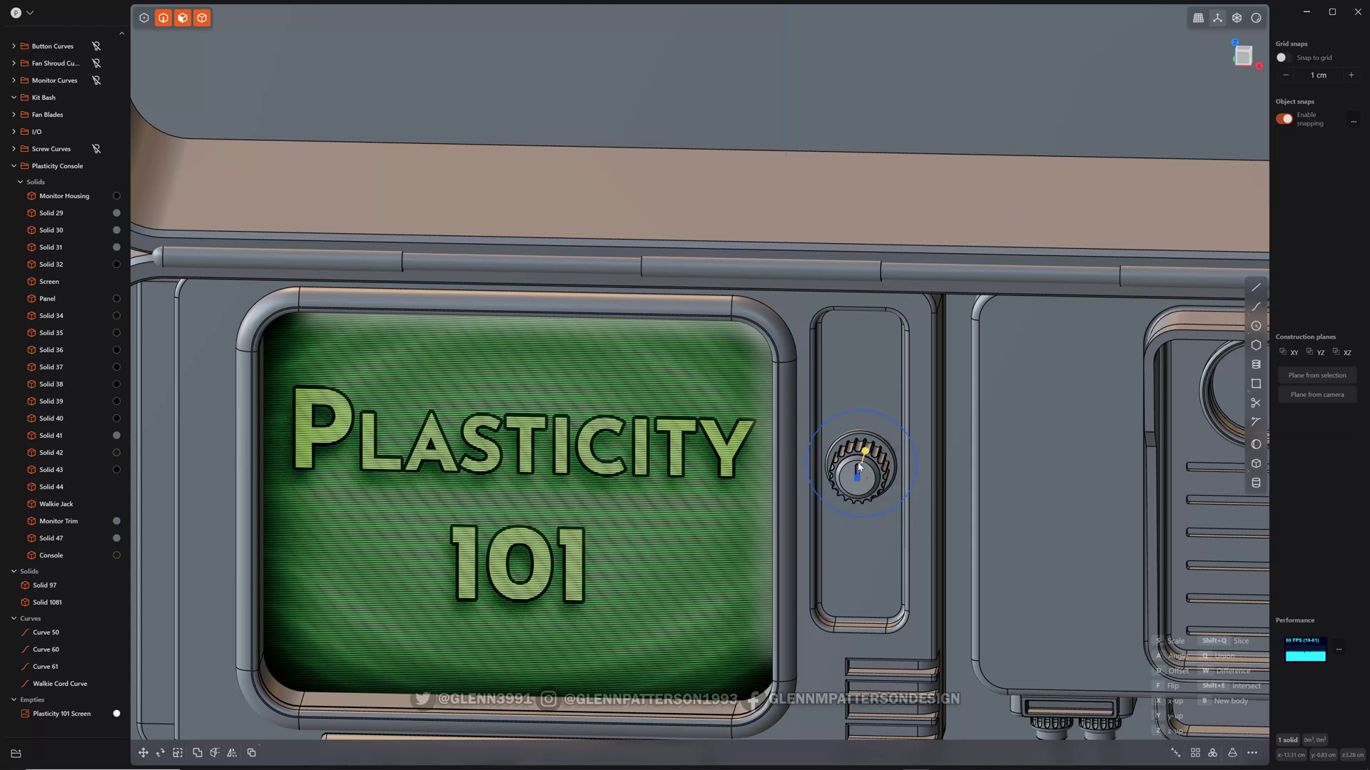
right_click(875, 551)
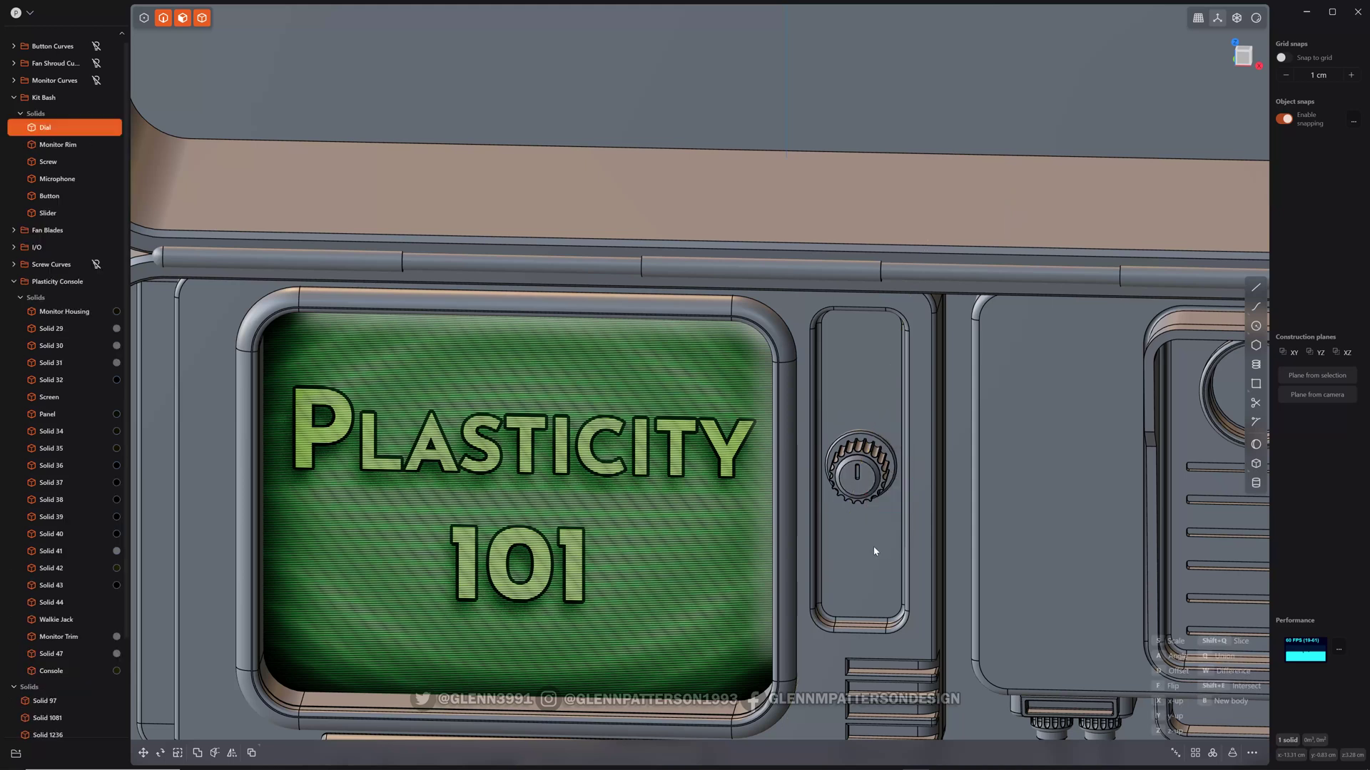
Step: Move the placed dial straight up about 0.9 cm into the upper part of the recess
key(shift+d)
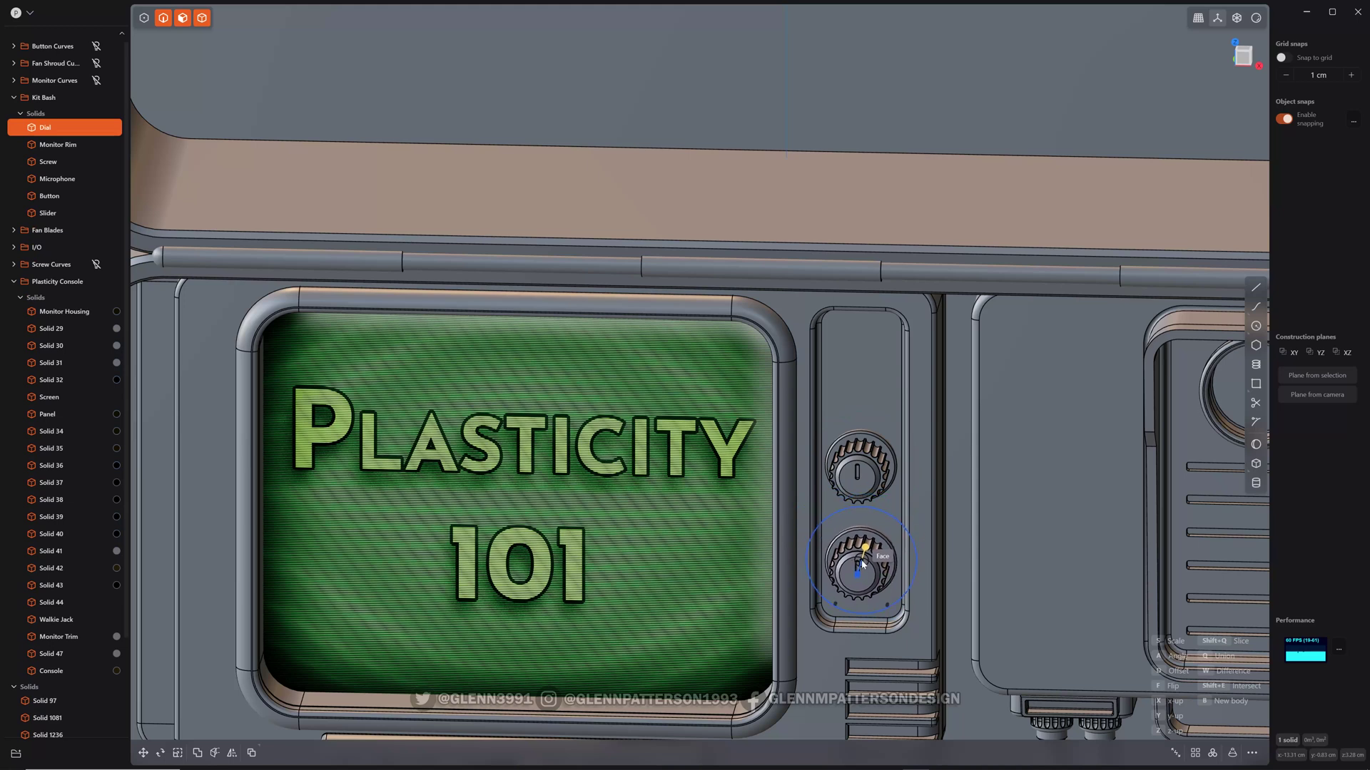
key(Escape)
click(864, 472)
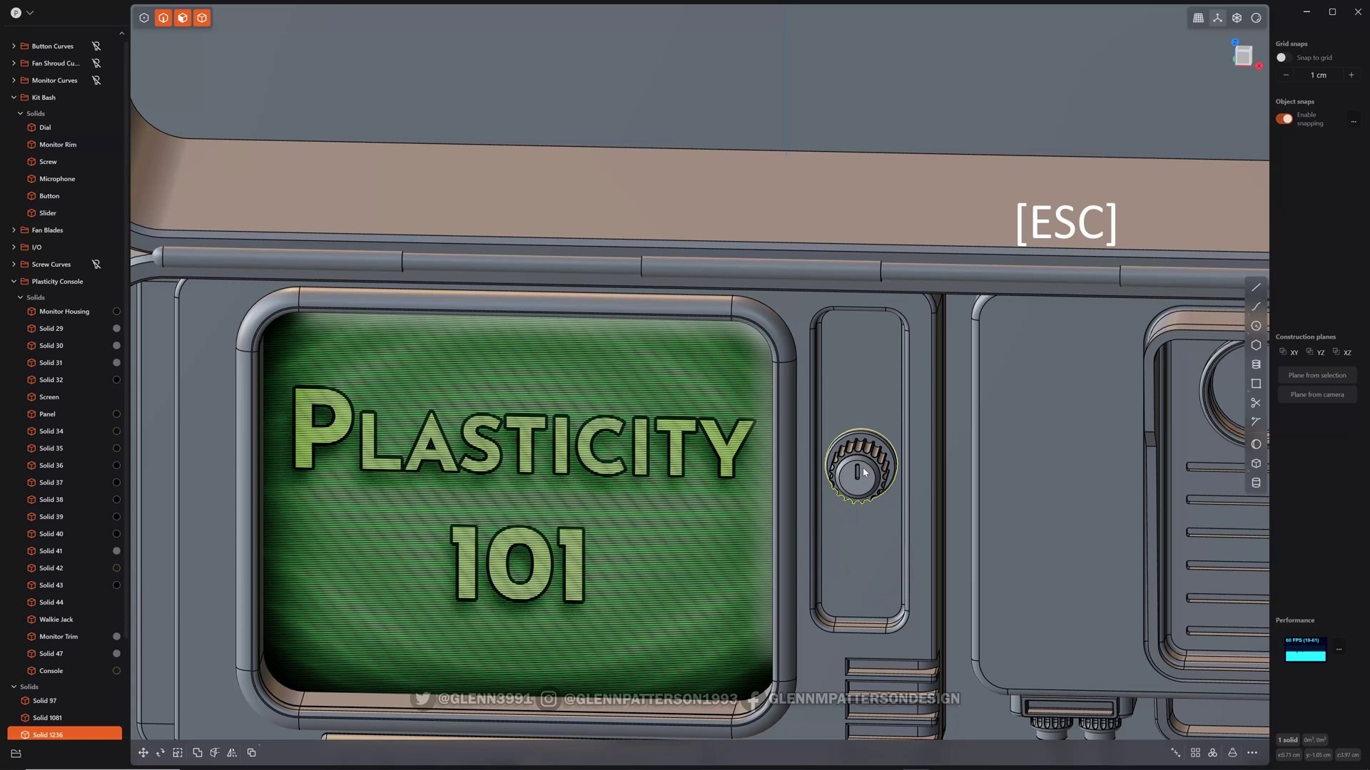
key(g)
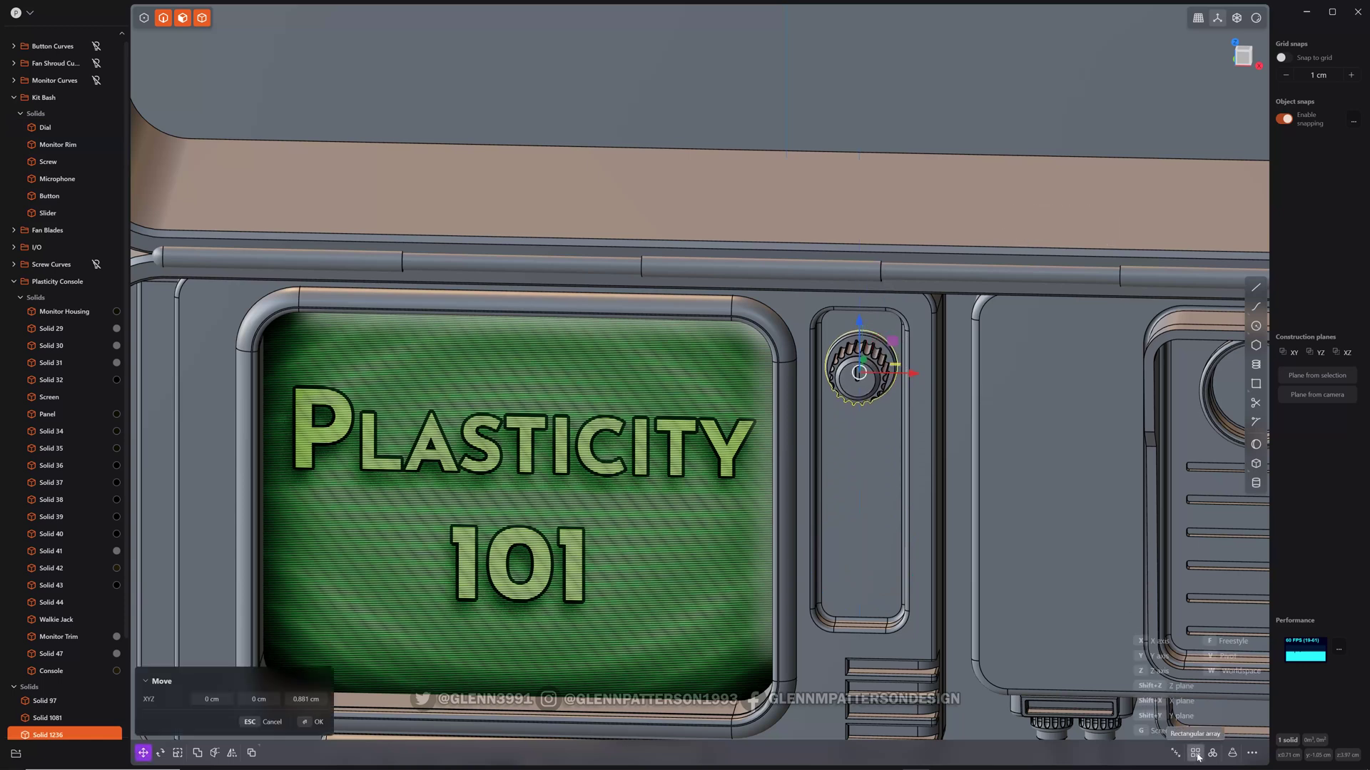
right_click(809, 651)
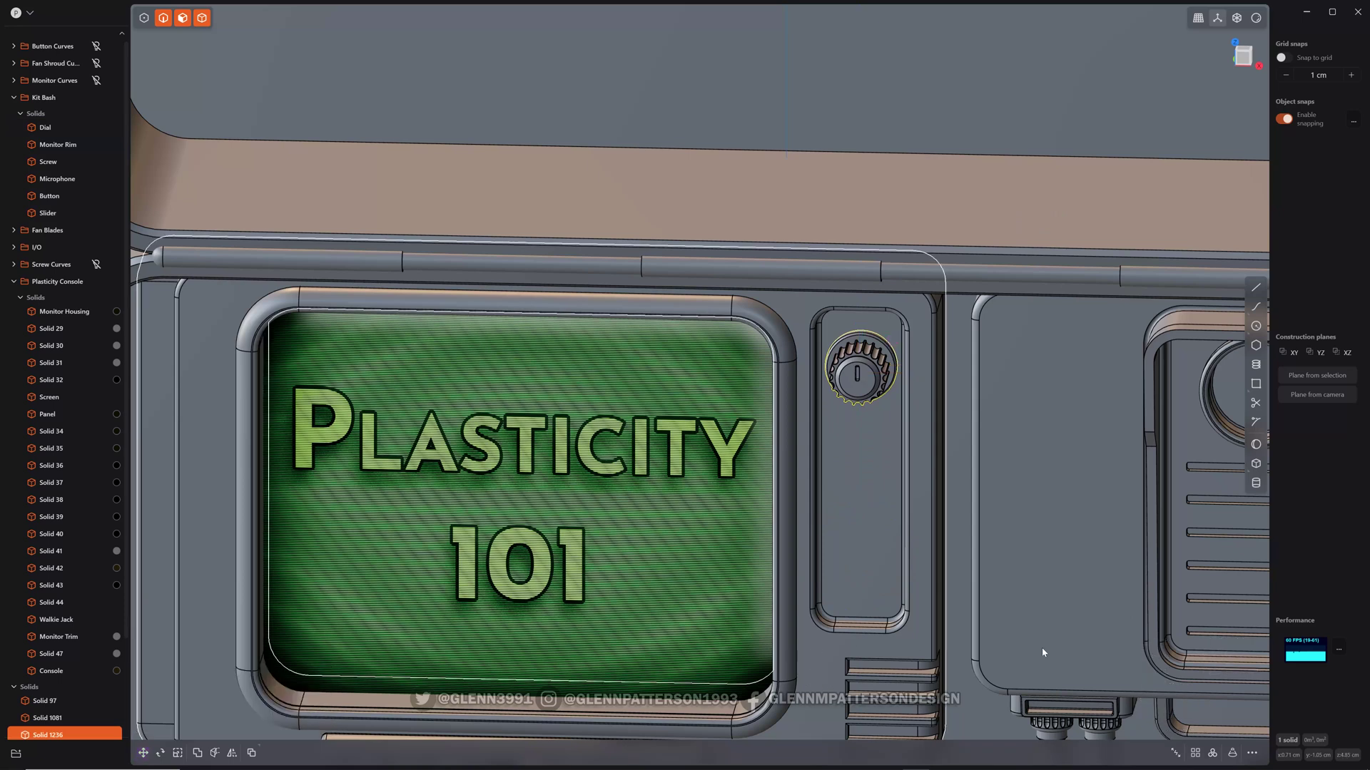
click(1195, 753)
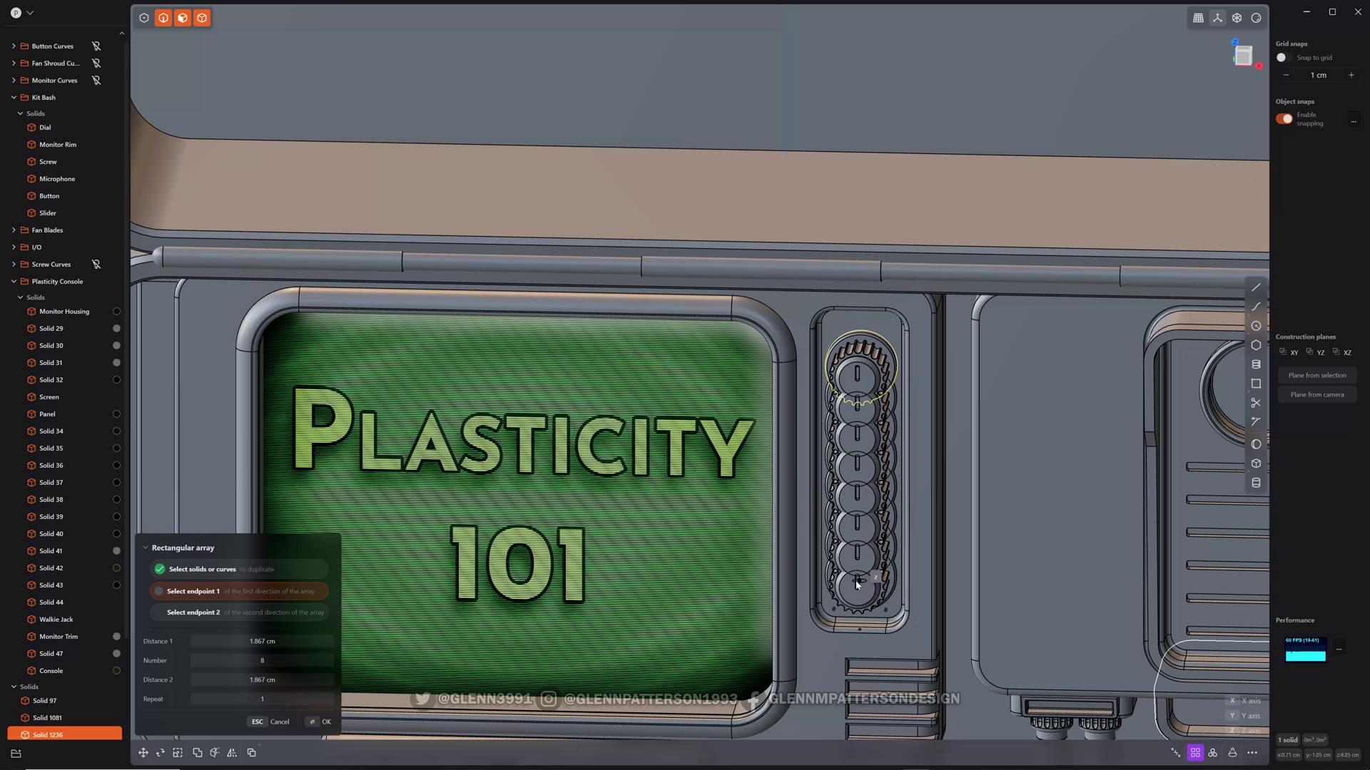
click(857, 583)
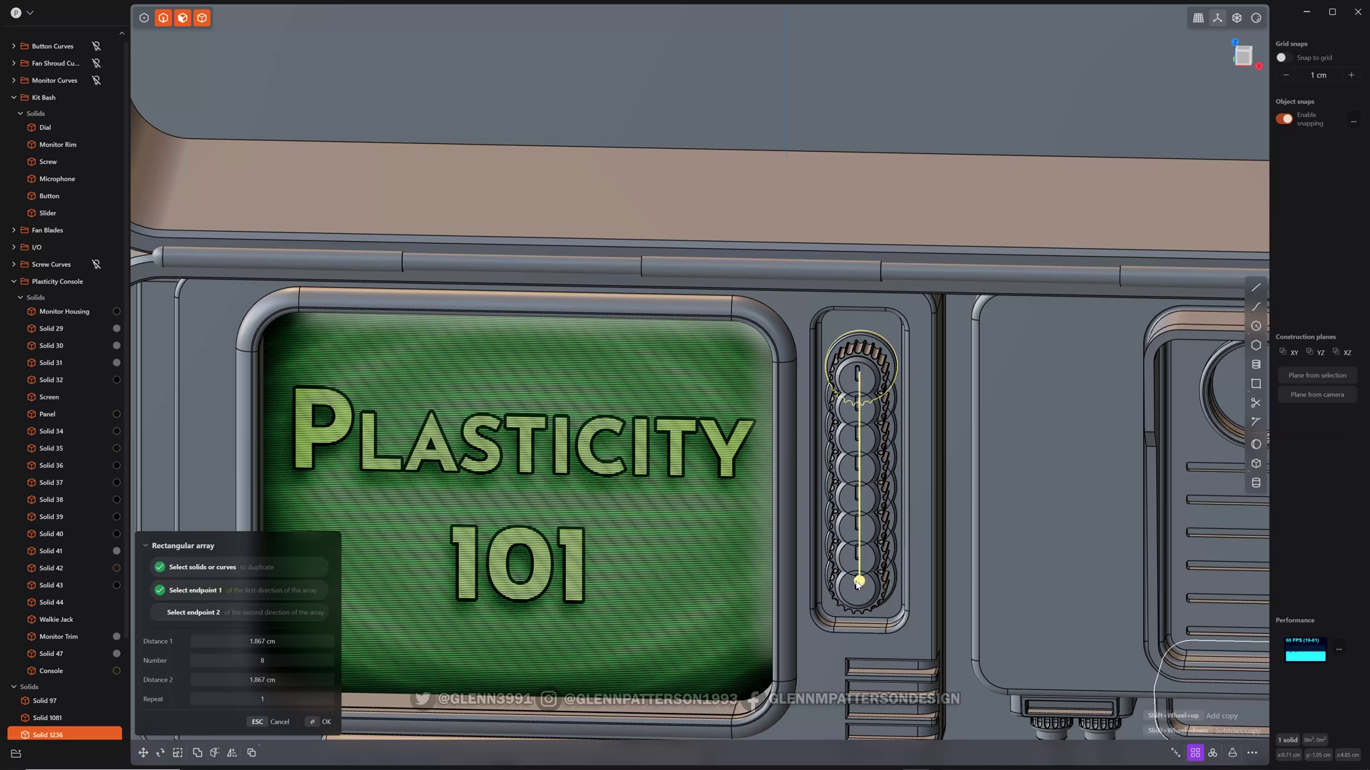
shift+scroll(858, 582, down, 4)
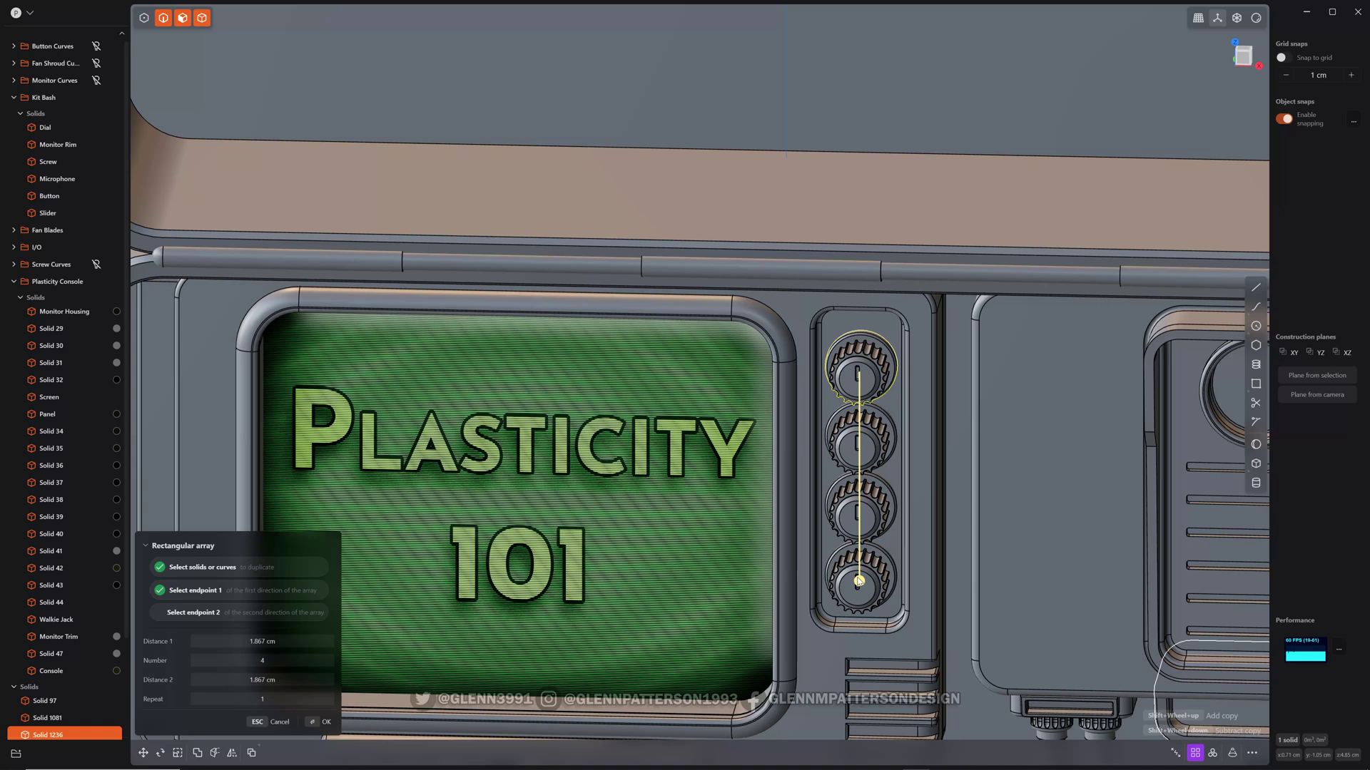
middle_drag(859, 582, 829, 569)
key(Escape)
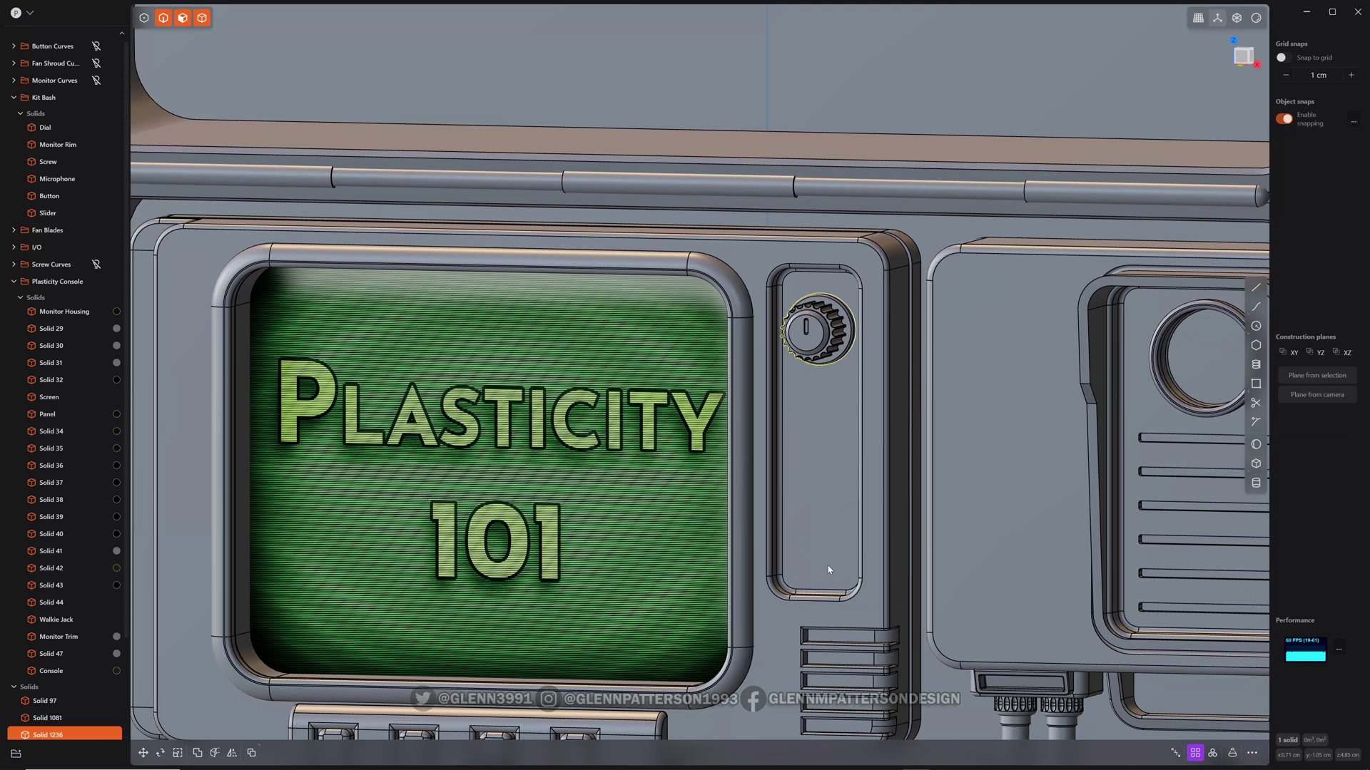
key(Escape)
Step: Move the dial a further 0.164 cm up, closer to the upper end of the recess
key(g)
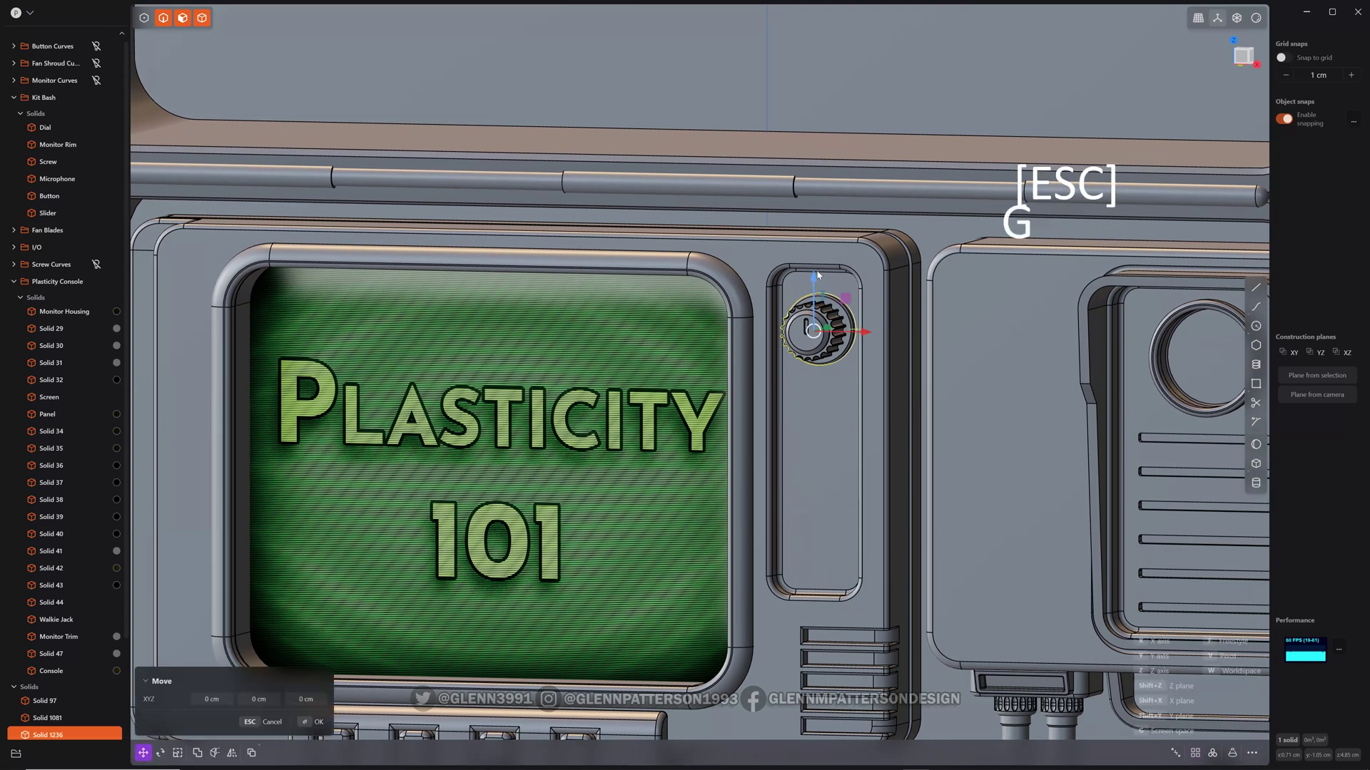
drag(815, 275, 815, 256)
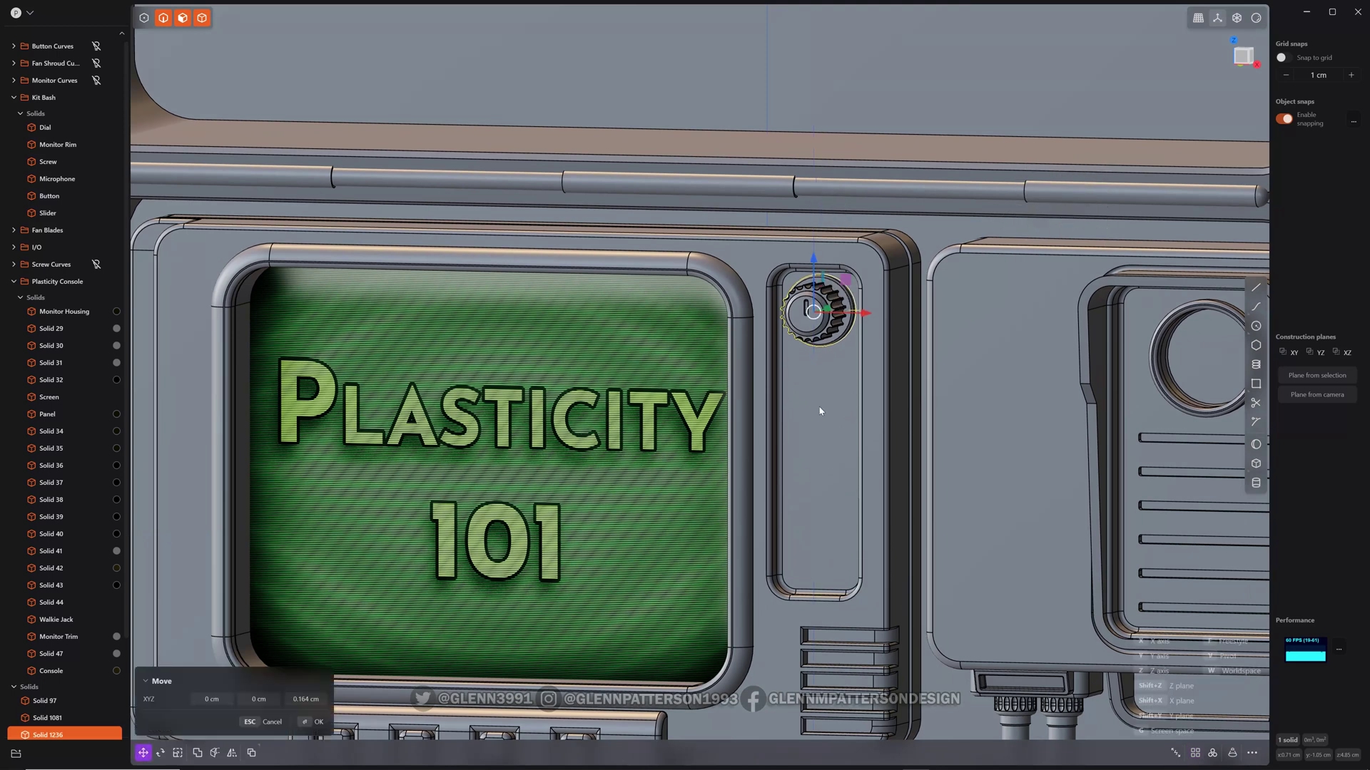
right_click(820, 436)
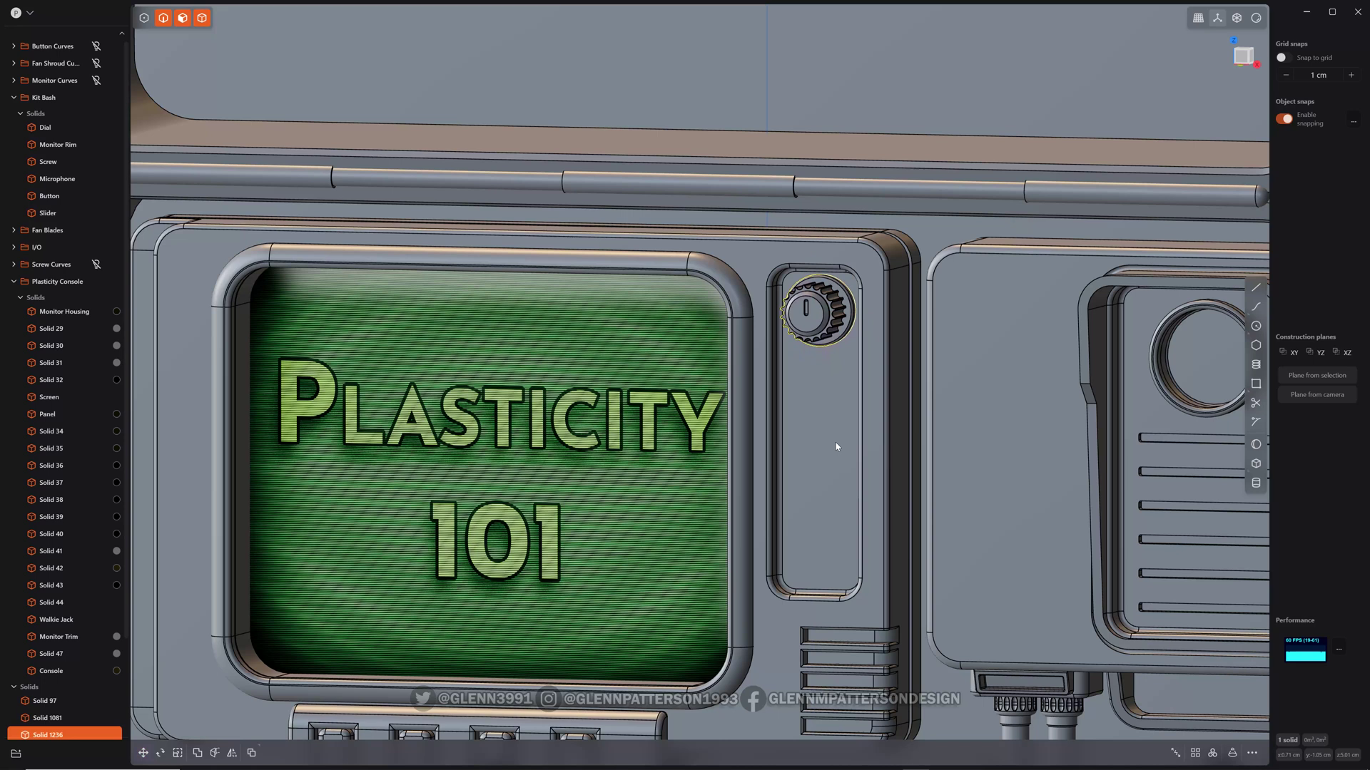
Step: Create a rectangular array of 4 dials running 2.082 cm vertically down the recess
click(1196, 754)
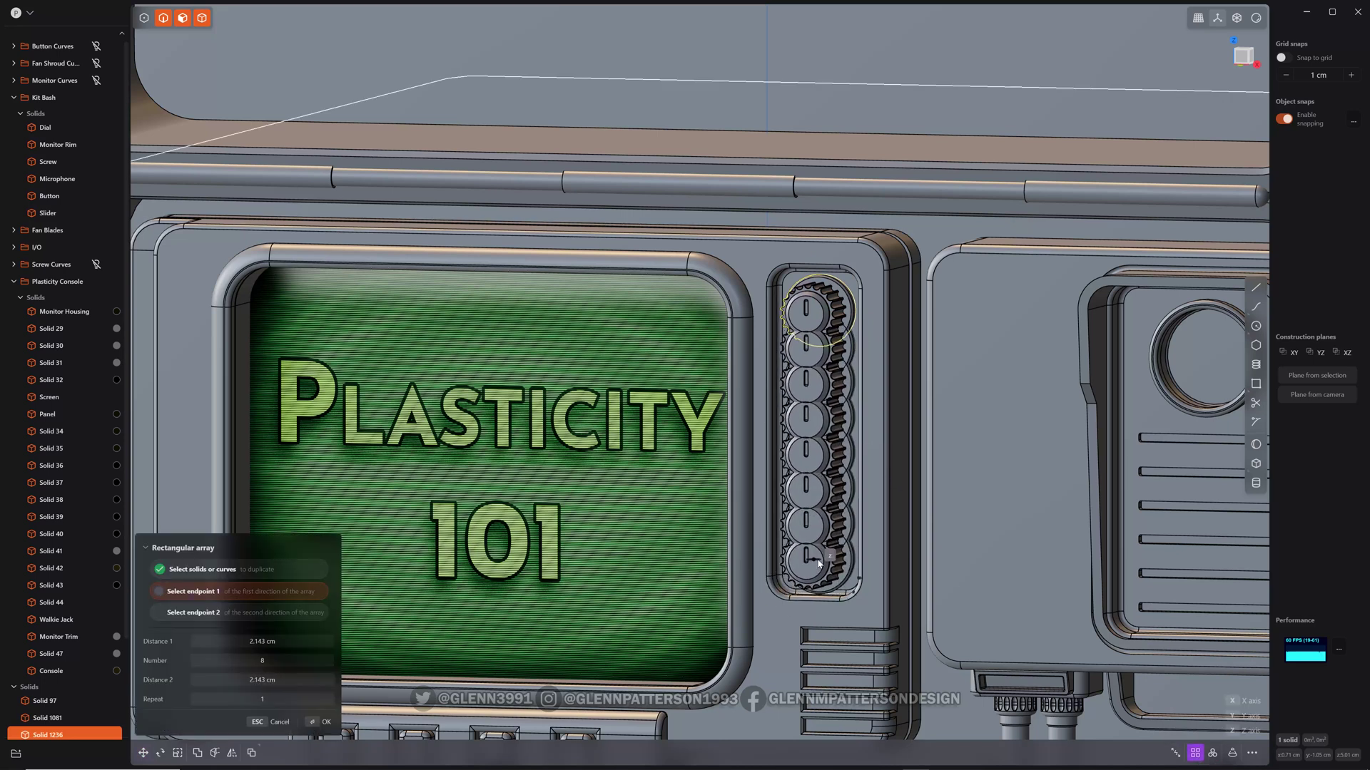
click(820, 555)
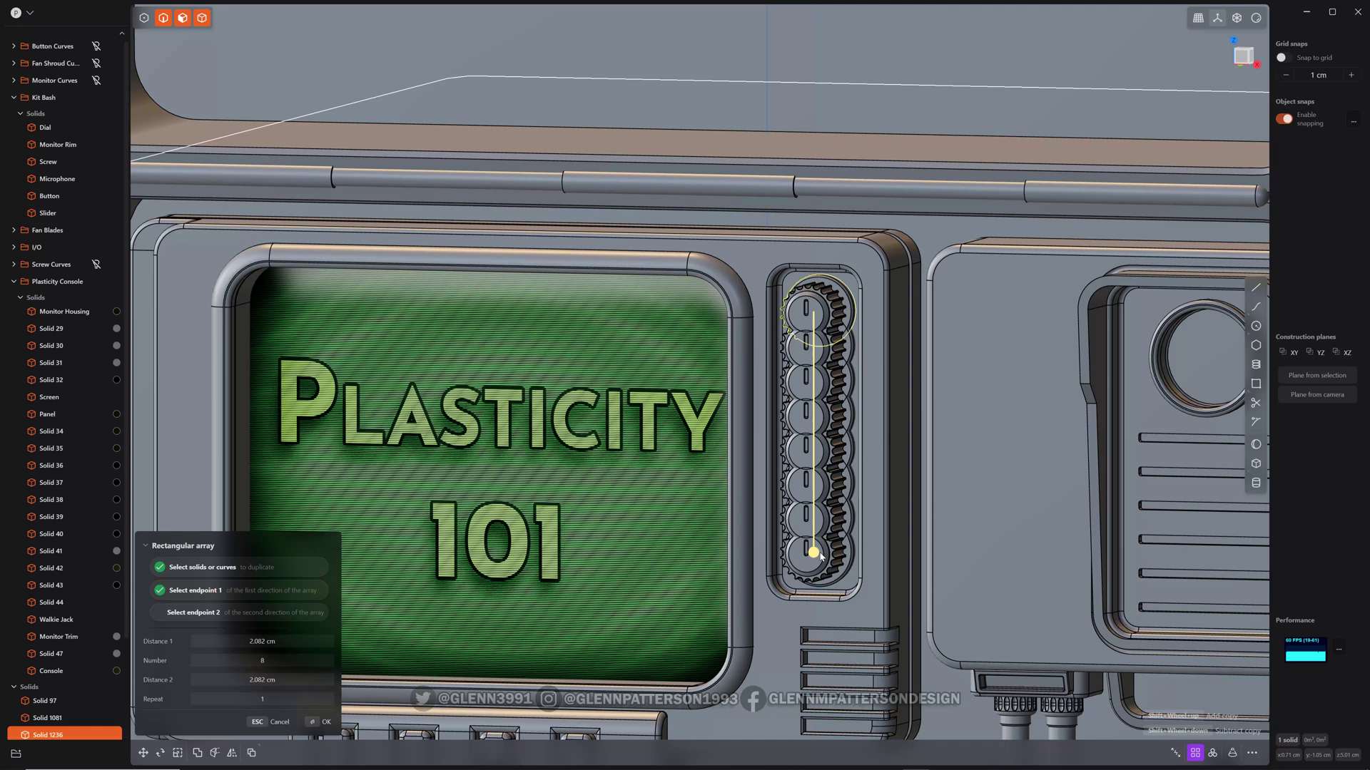
shift+scroll(820, 555, down, 4)
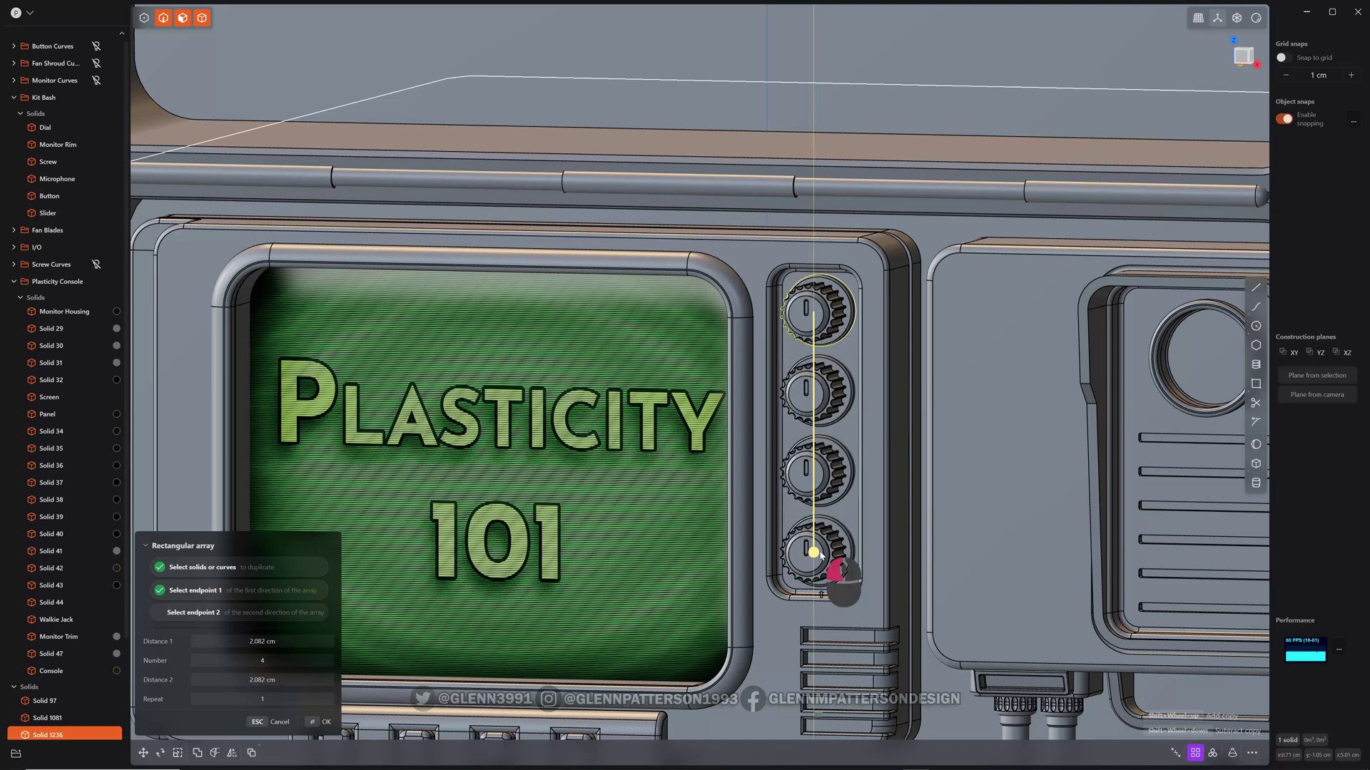
key(Return)
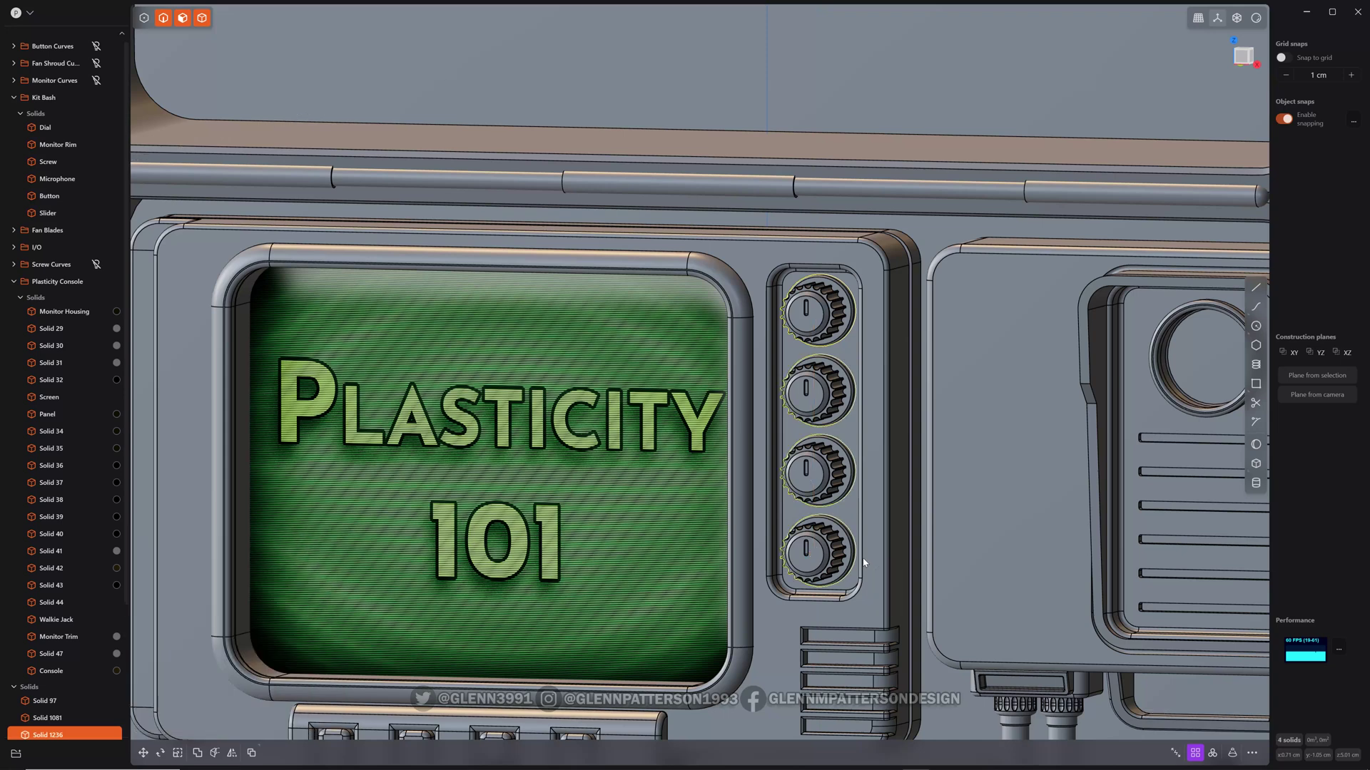
middle_drag(781, 581, 1266, 483)
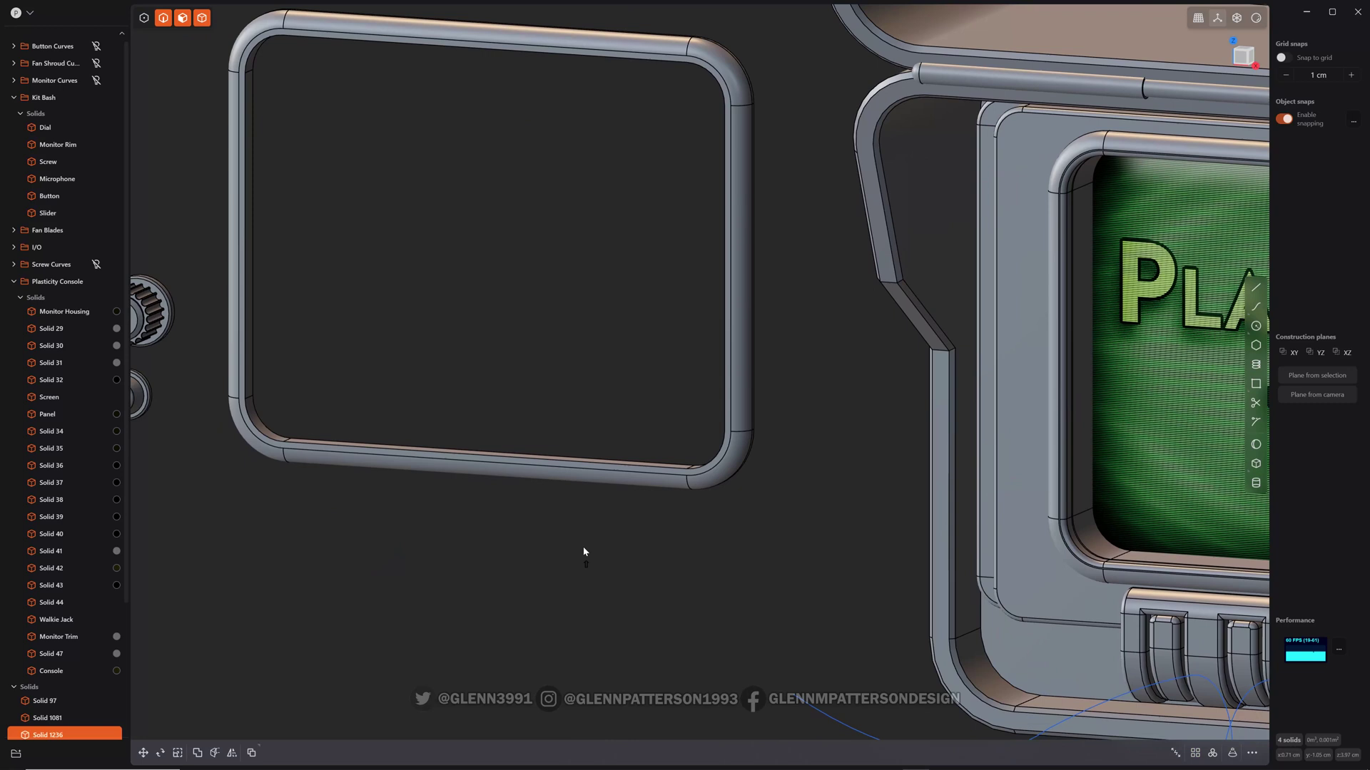
Step: Place a copy of the Button kit part in the upper-left corner of the grille's panel and offset it outward from the face
shift+middle_drag(584, 553, 1246, 625)
scroll(707, 492, up, 5)
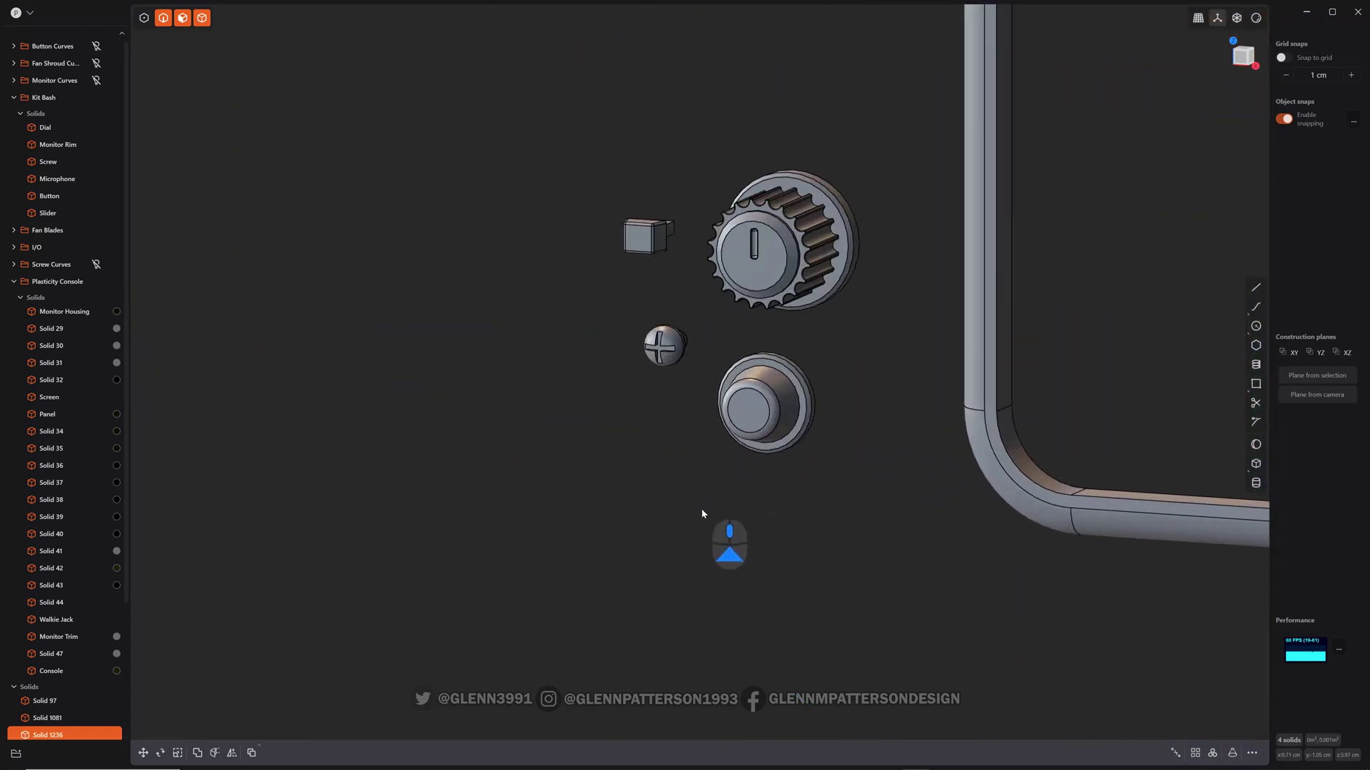
click(749, 408)
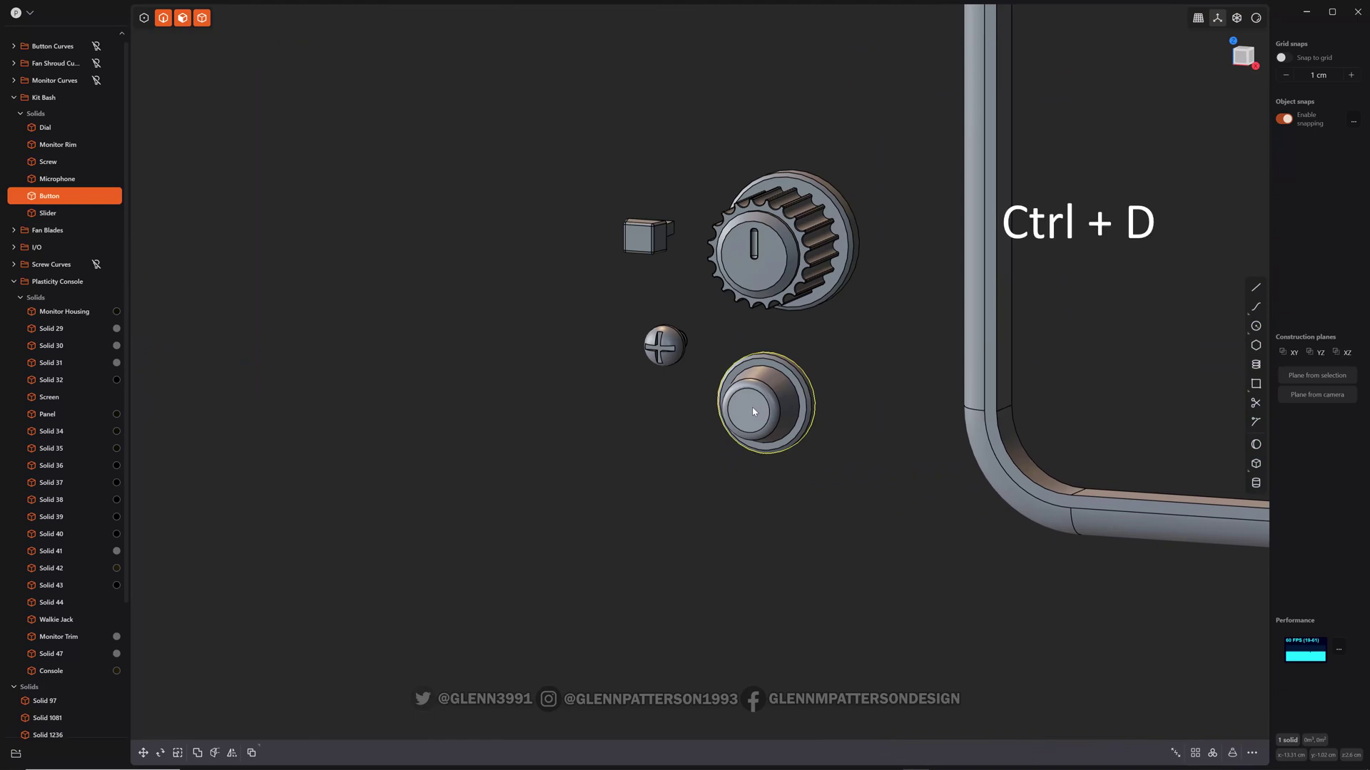
key(ctrl+d)
shift+middle_drag(1224, 604, 903, 496)
scroll(953, 492, down, 6)
scroll(998, 510, down, 2)
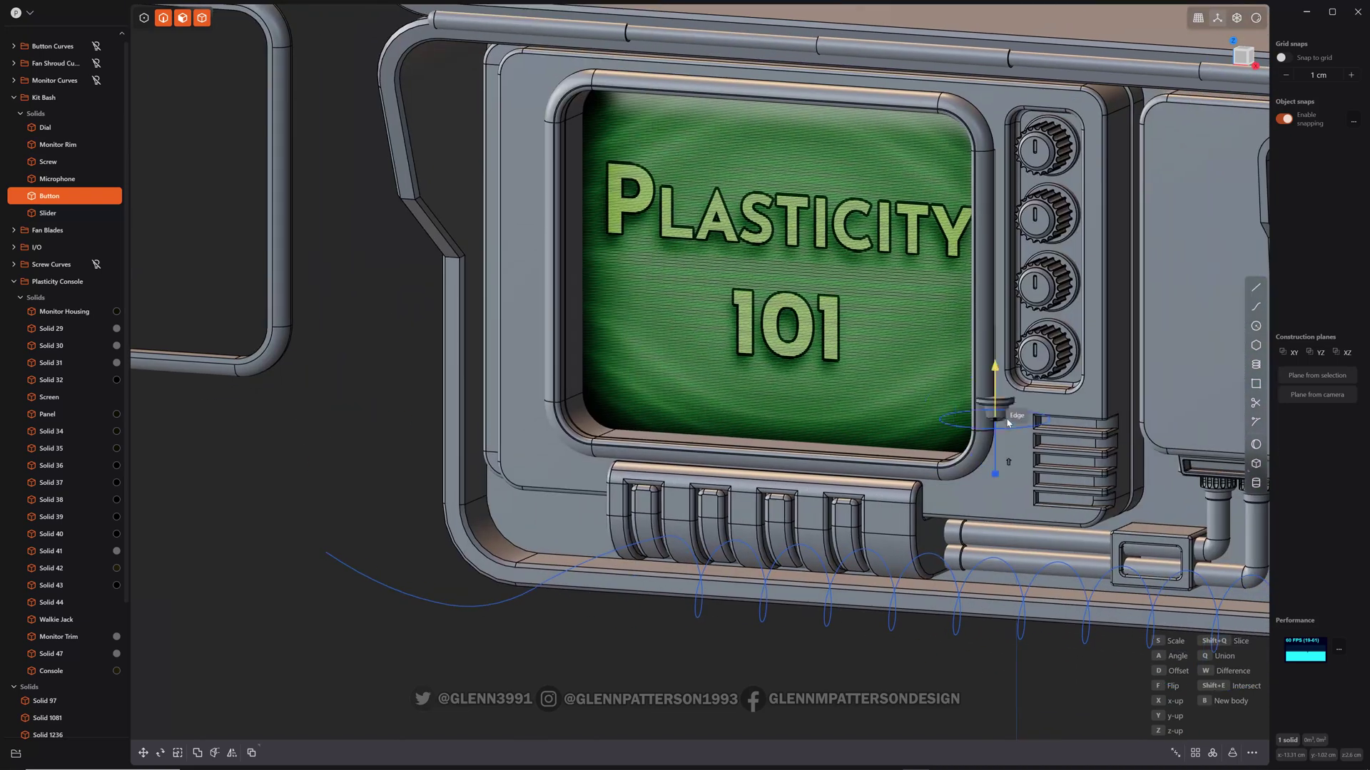
scroll(994, 368, up, 5)
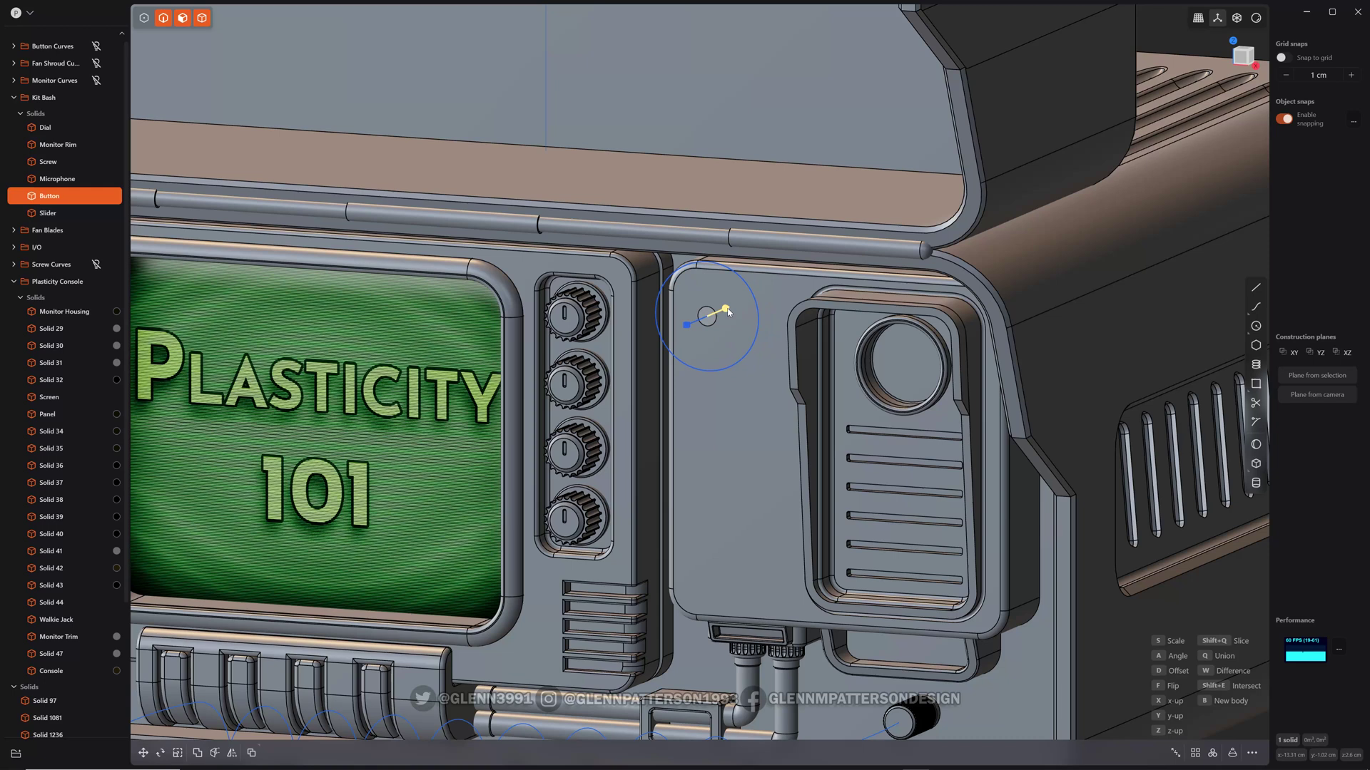
click(728, 312)
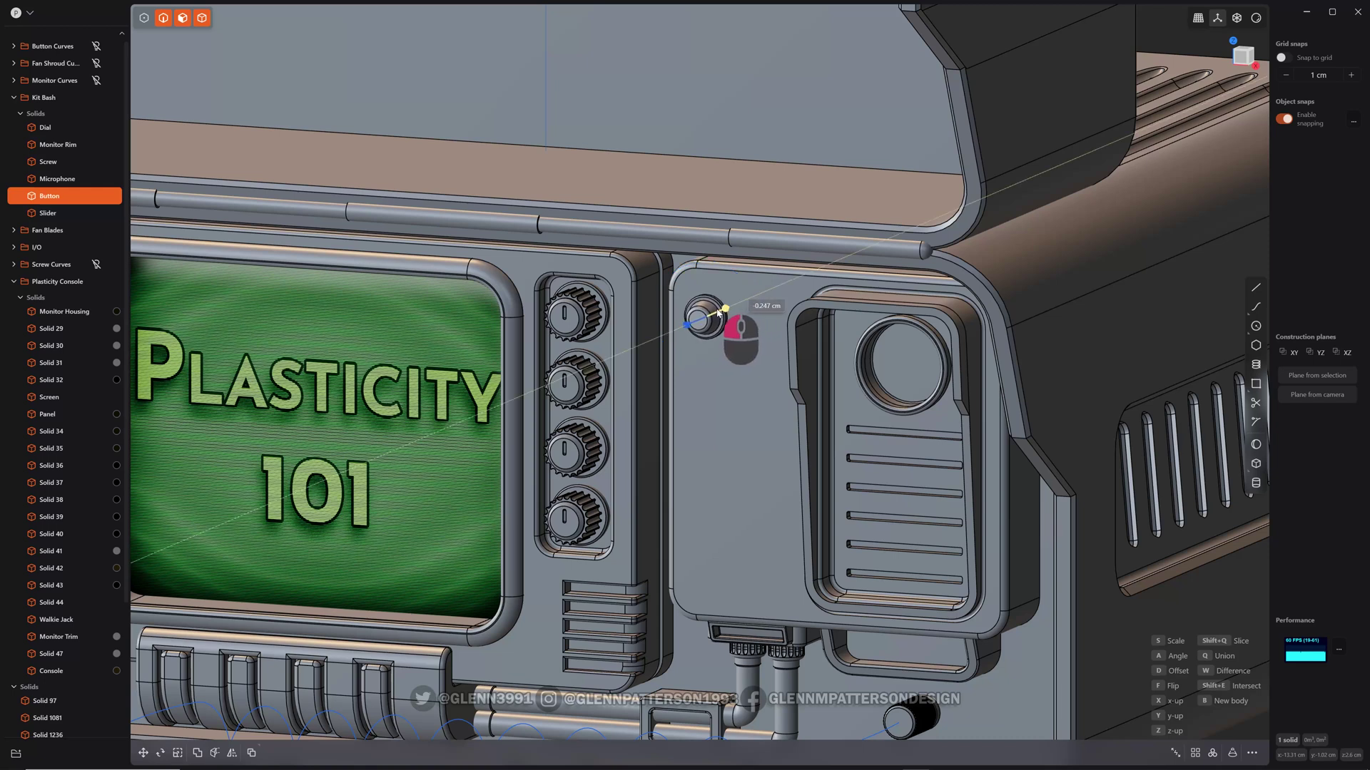
mouse_move(718, 313)
mouse_down()
mouse_move(678, 327)
mouse_move(724, 313)
mouse_up()
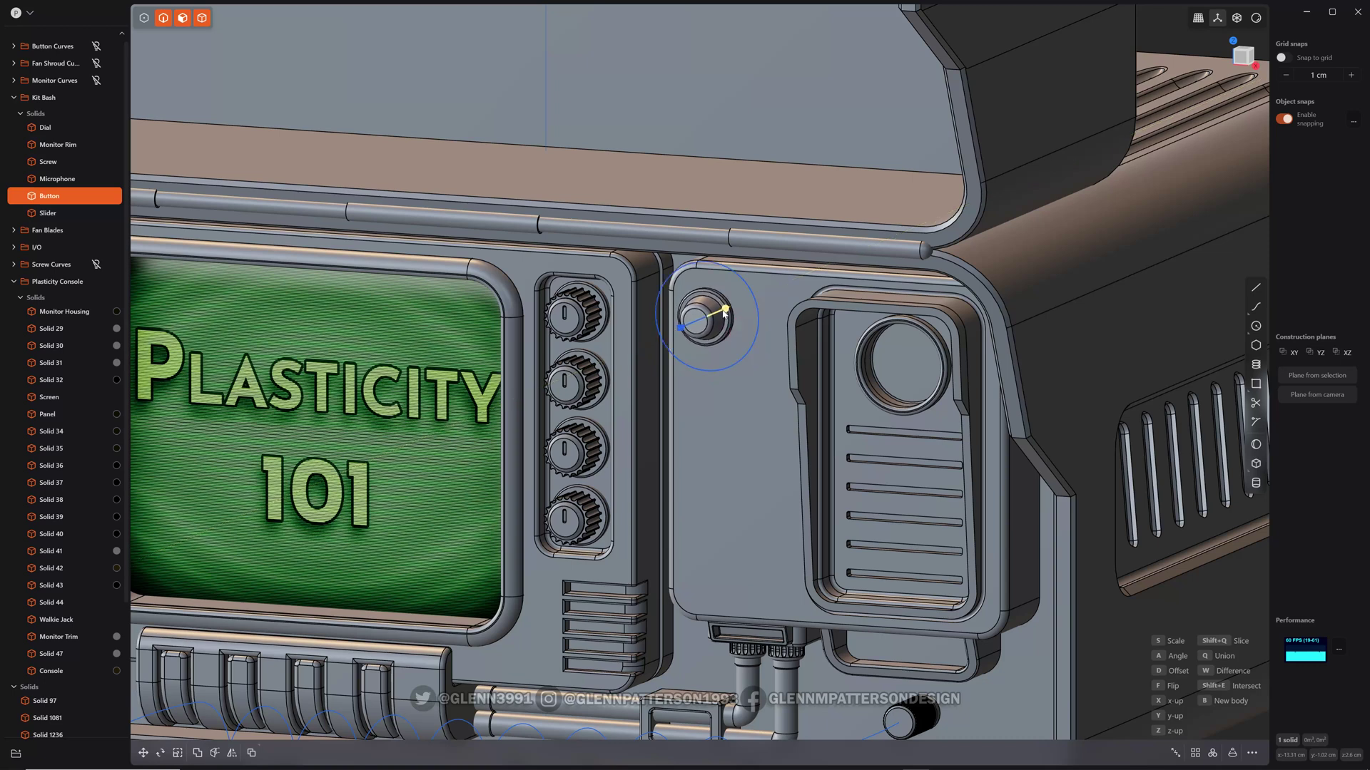
key(ctrl+d)
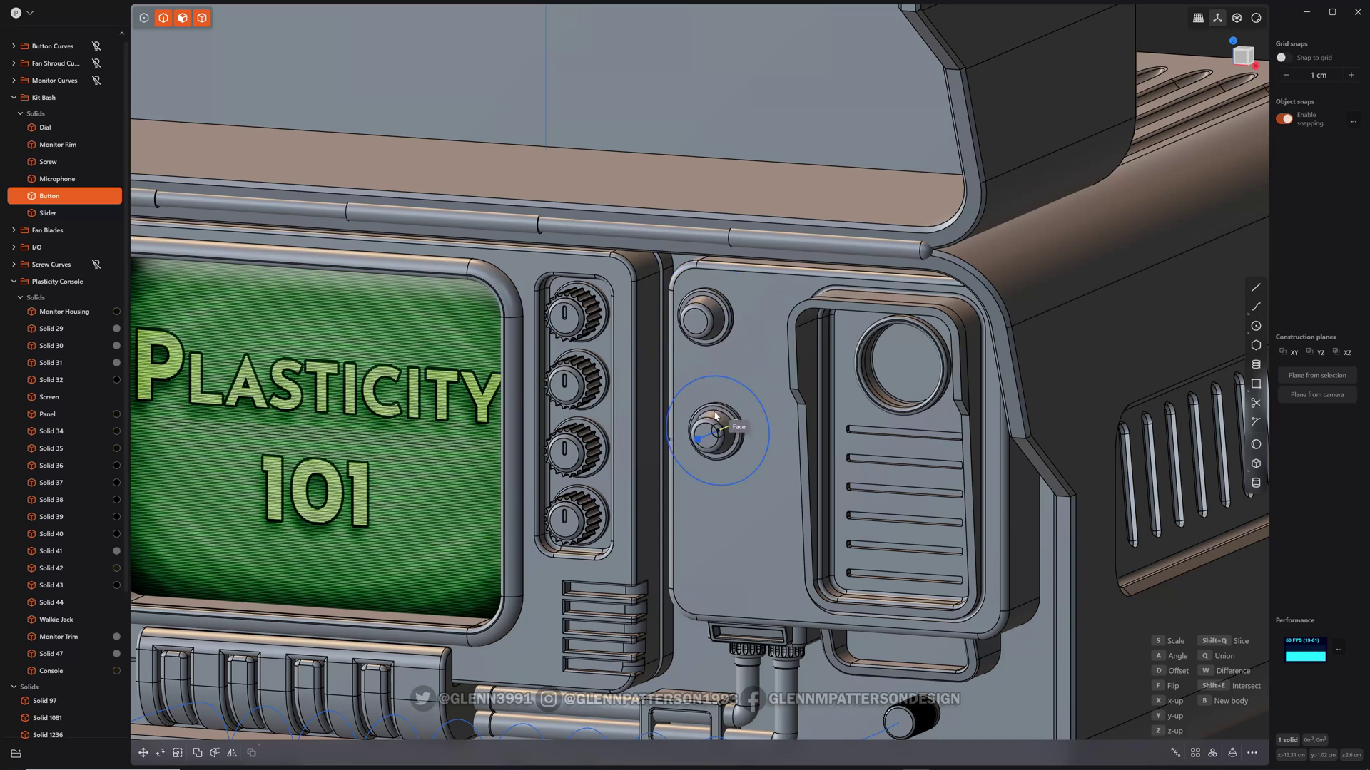
click(702, 365)
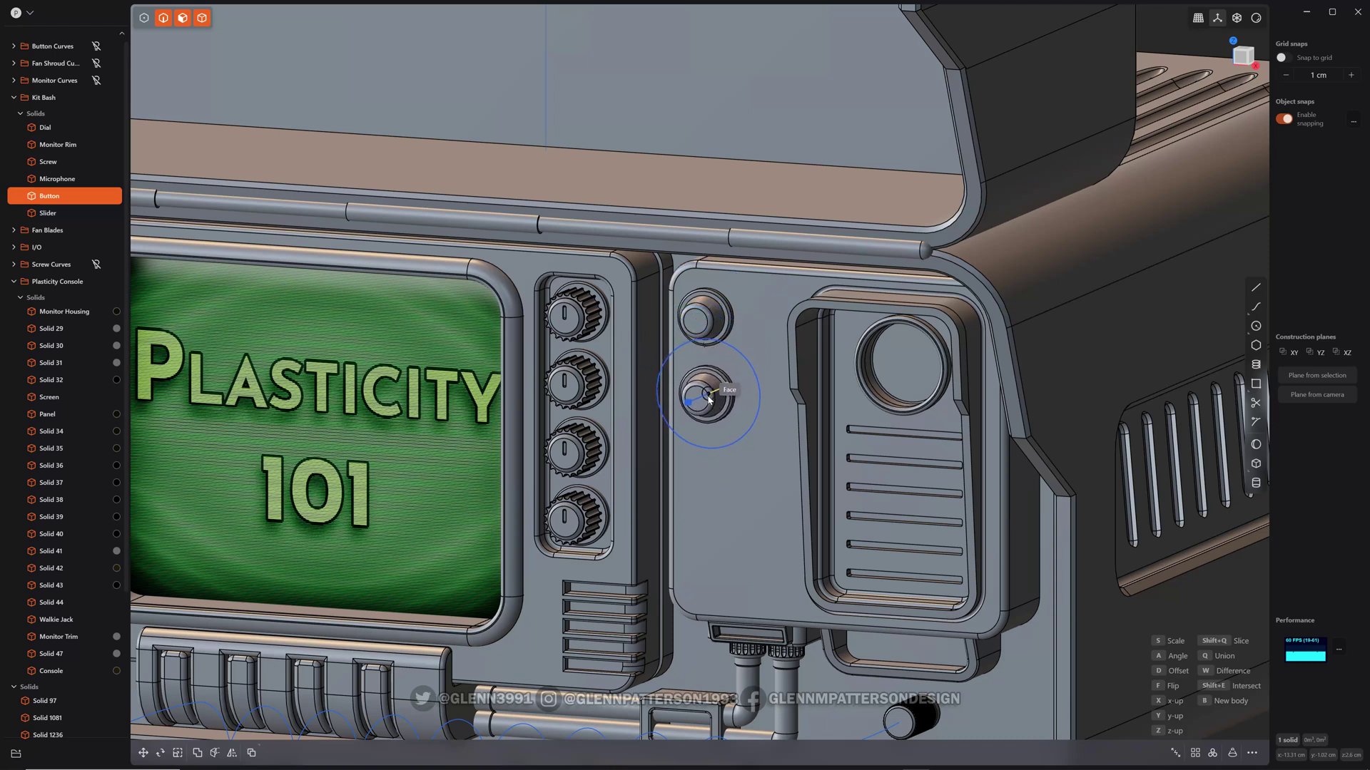
drag(709, 383, 765, 325)
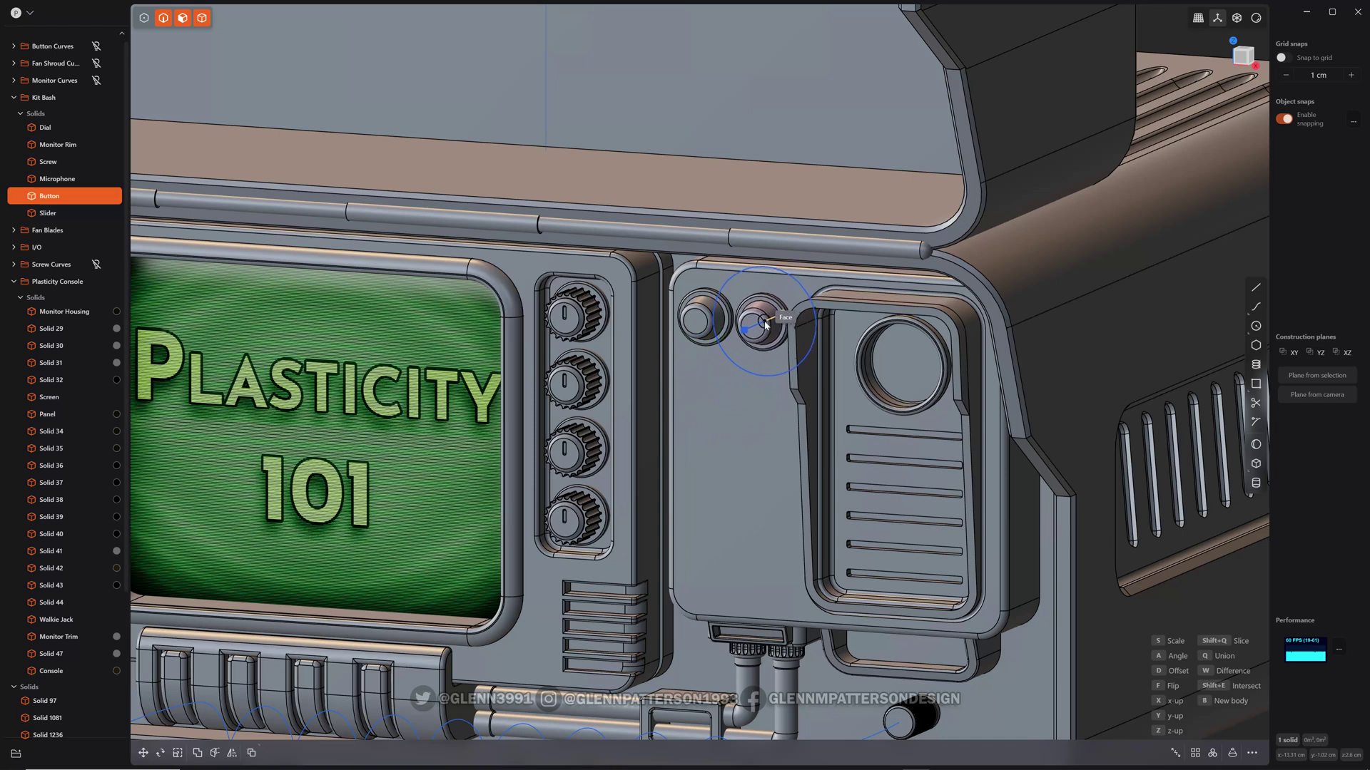
key(Escape)
key(Escape)
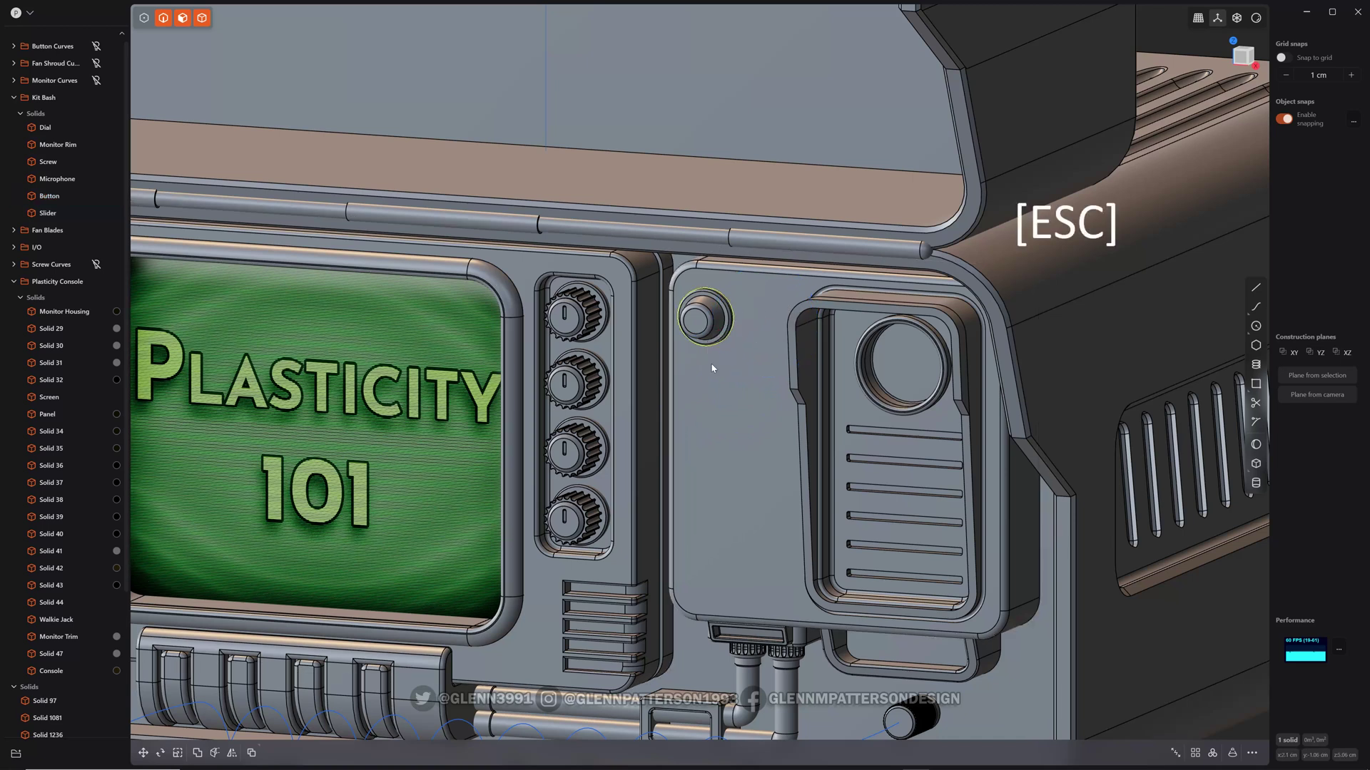
Step: Create a rectangular array of 4 buttons spanning 2.505 cm vertically down the panel
click(1195, 752)
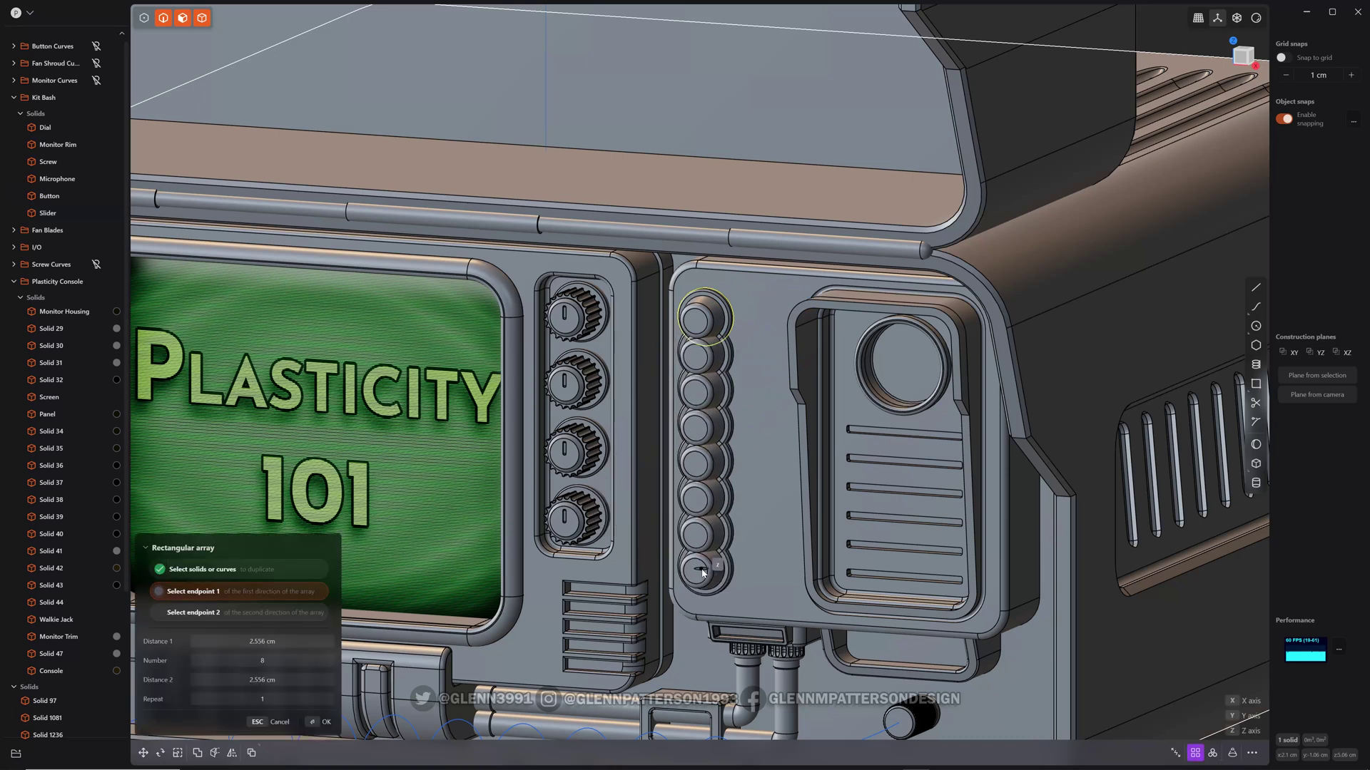
click(700, 566)
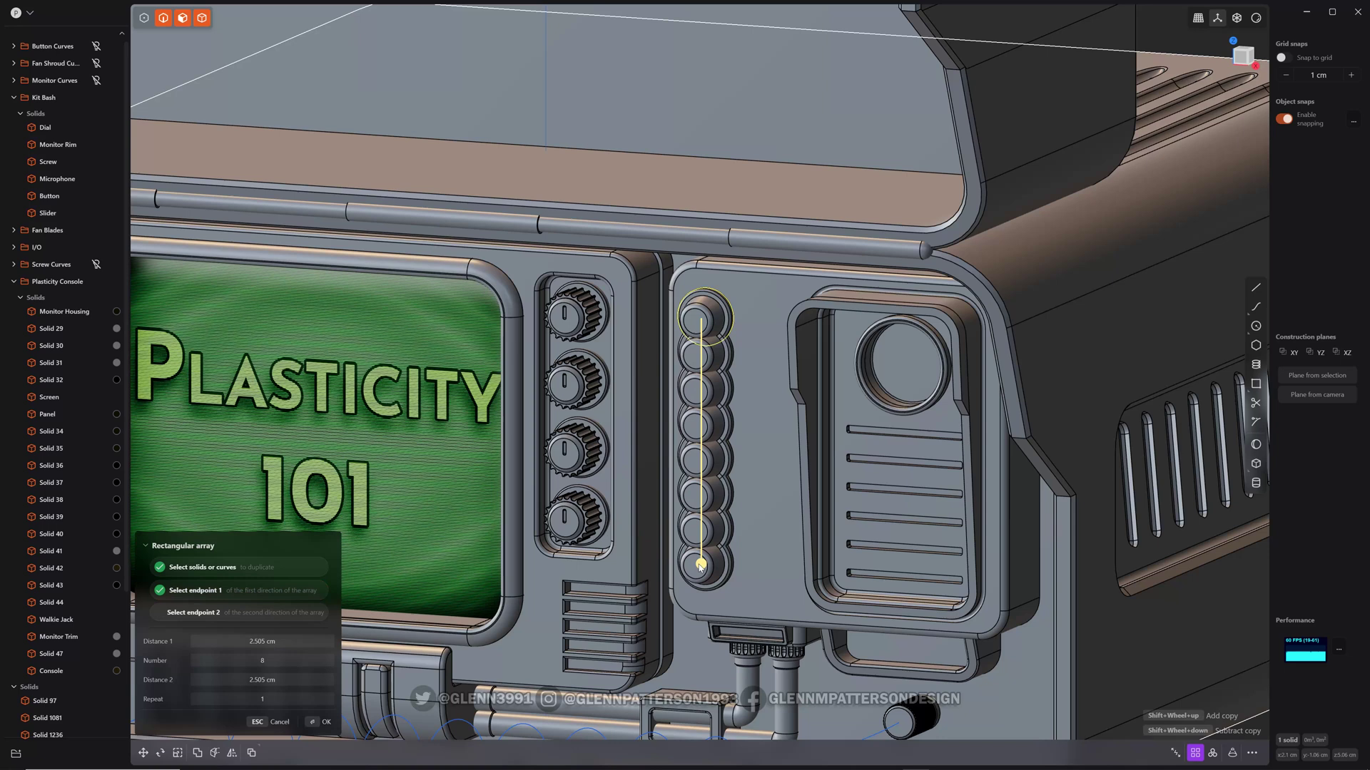
shift+scroll(700, 567, down, 3)
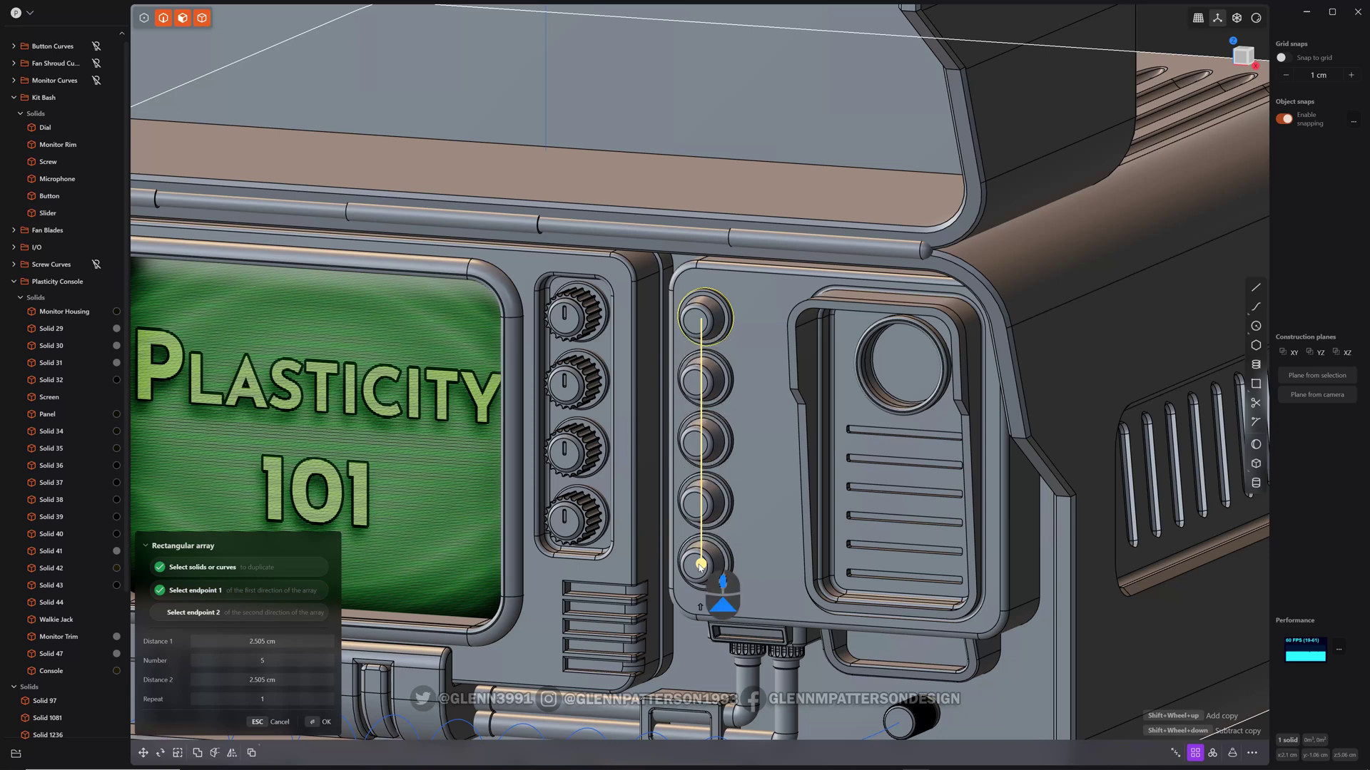
shift+scroll(700, 567, down, 1)
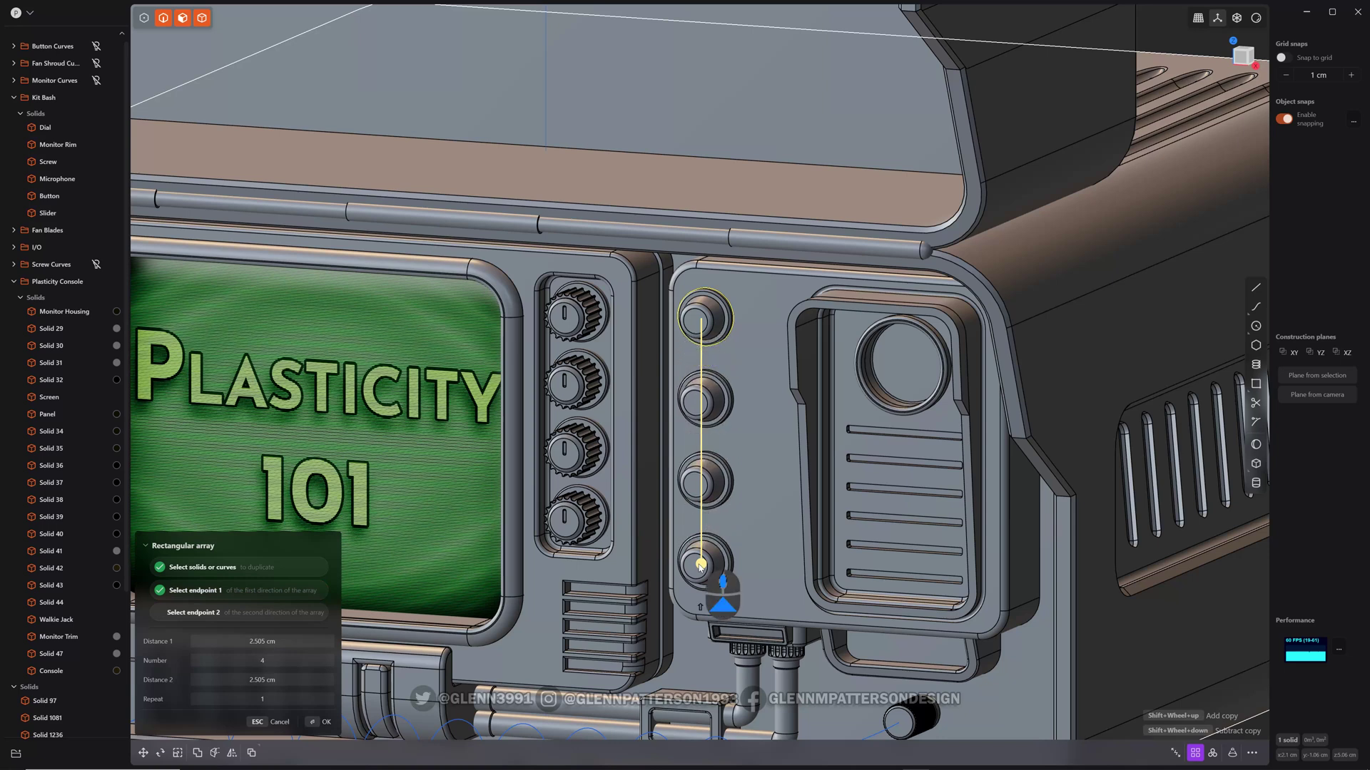
right_click(779, 542)
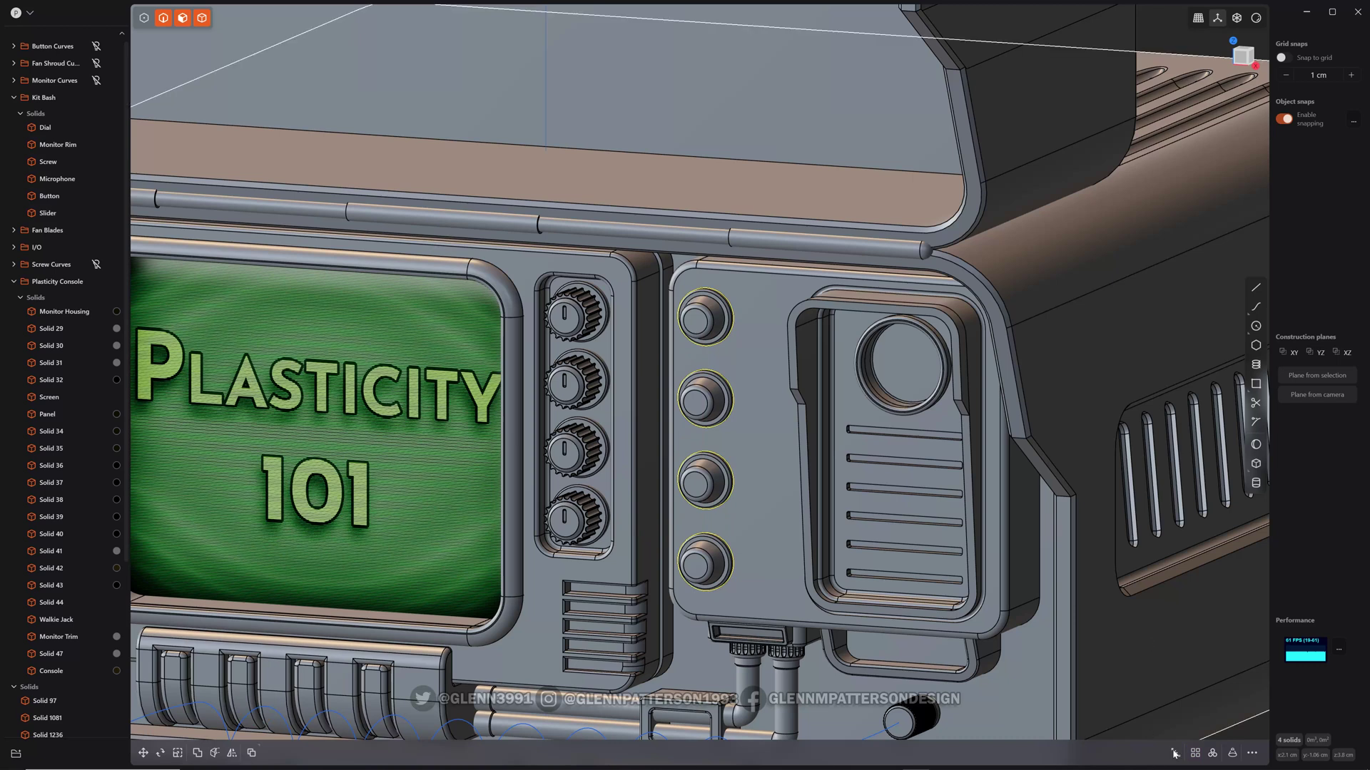
Step: Duplicate the column of four buttons and move the copy about 0.655 cm along X to form a second column
click(1195, 754)
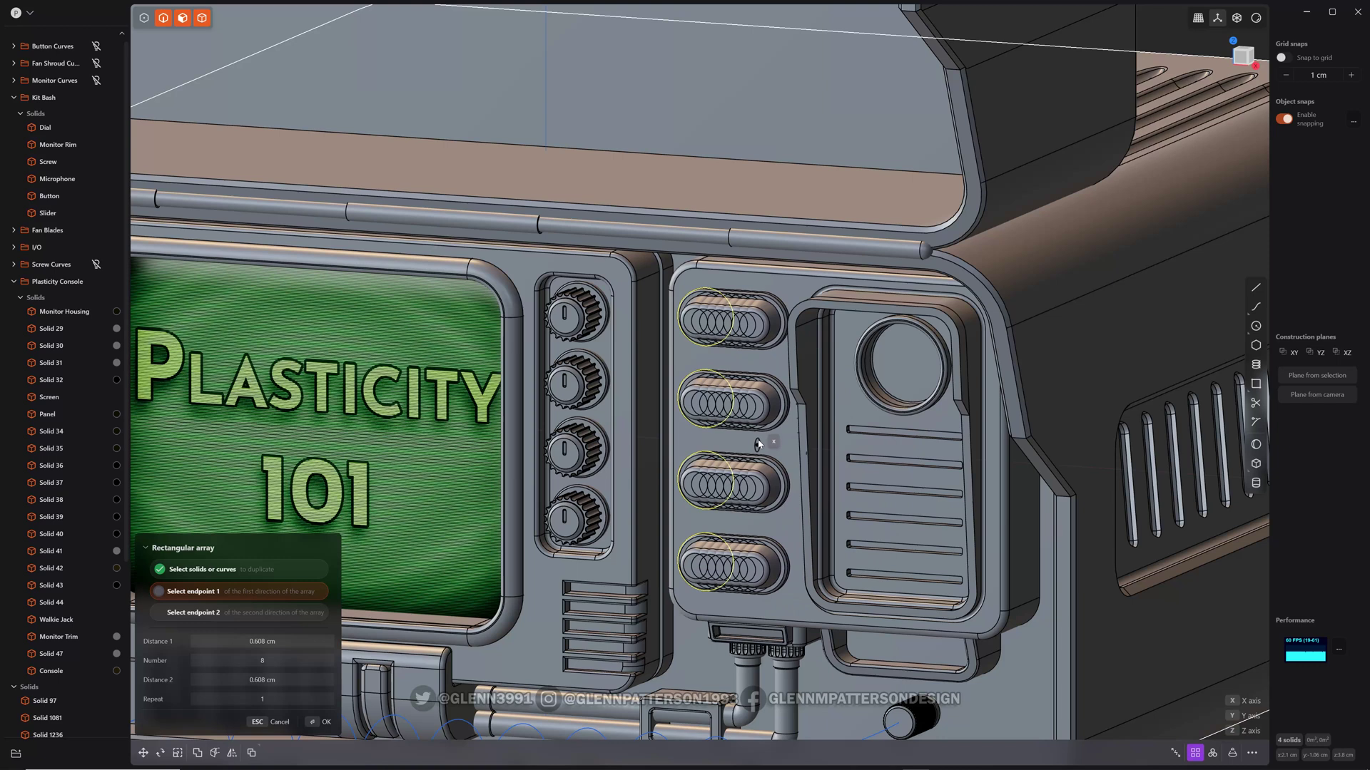
key(Escape)
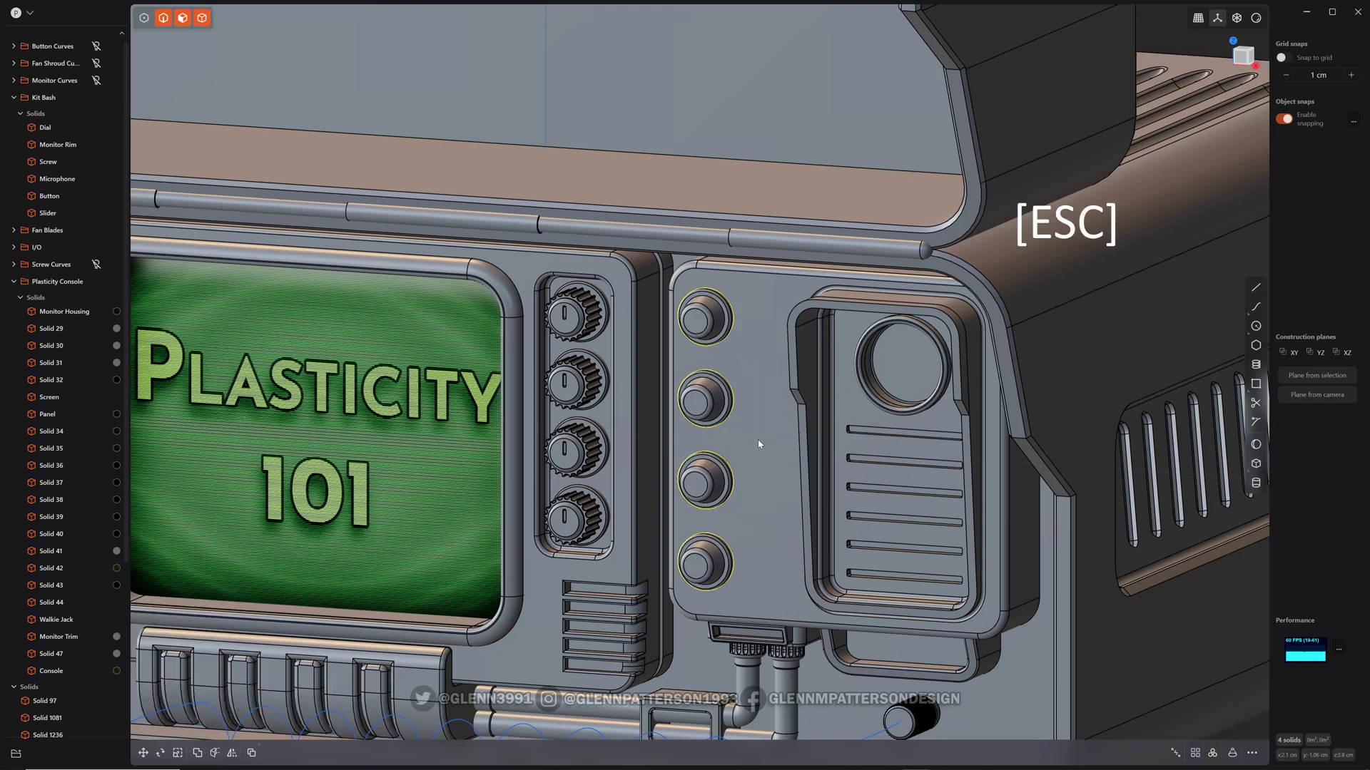
key(shift+d)
drag(757, 450, 809, 456)
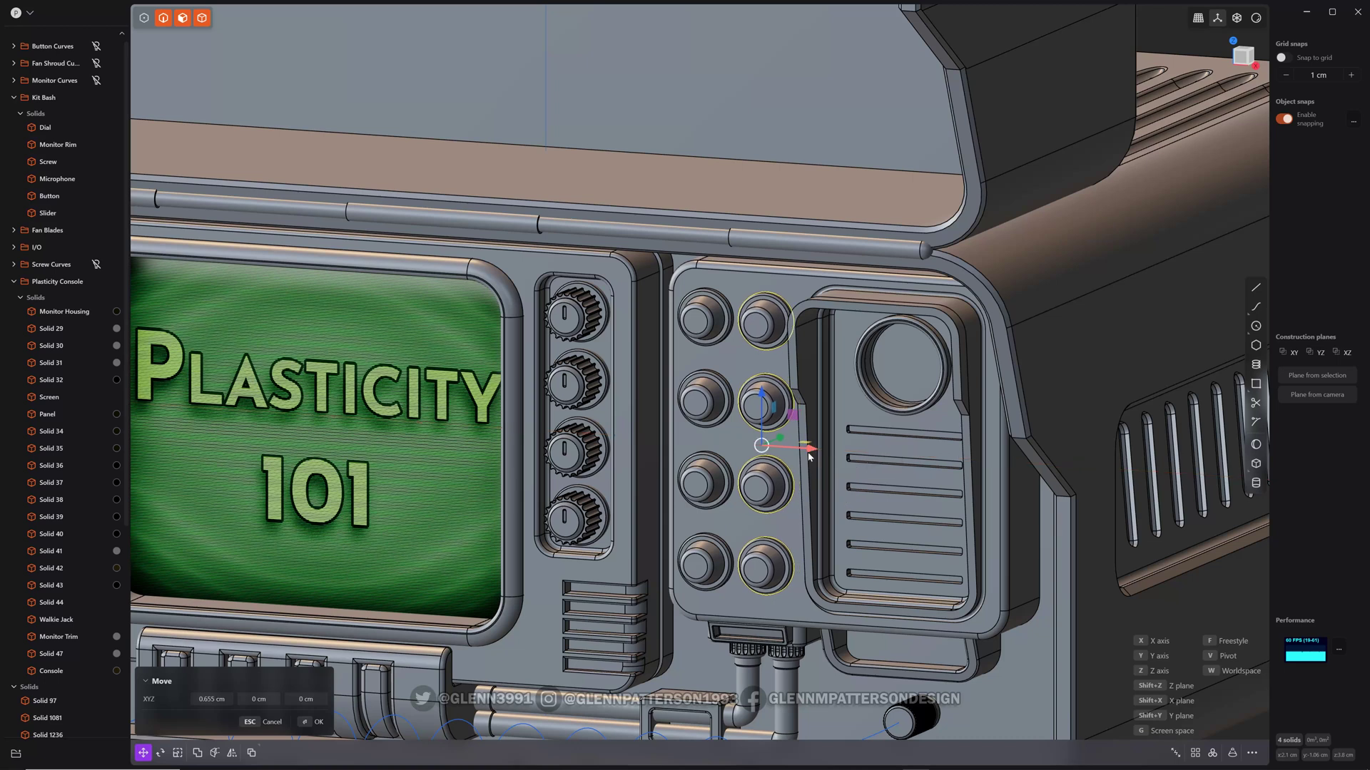
right_click(809, 456)
Step: Place a copy of the Slider kit part centred in the uppermost horizontal slot below the round opening
shift+middle_drag(224, 421, 1037, 422)
shift+middle_drag(346, 427, 896, 410)
scroll(896, 409, up, 1)
scroll(624, 450, up, 5)
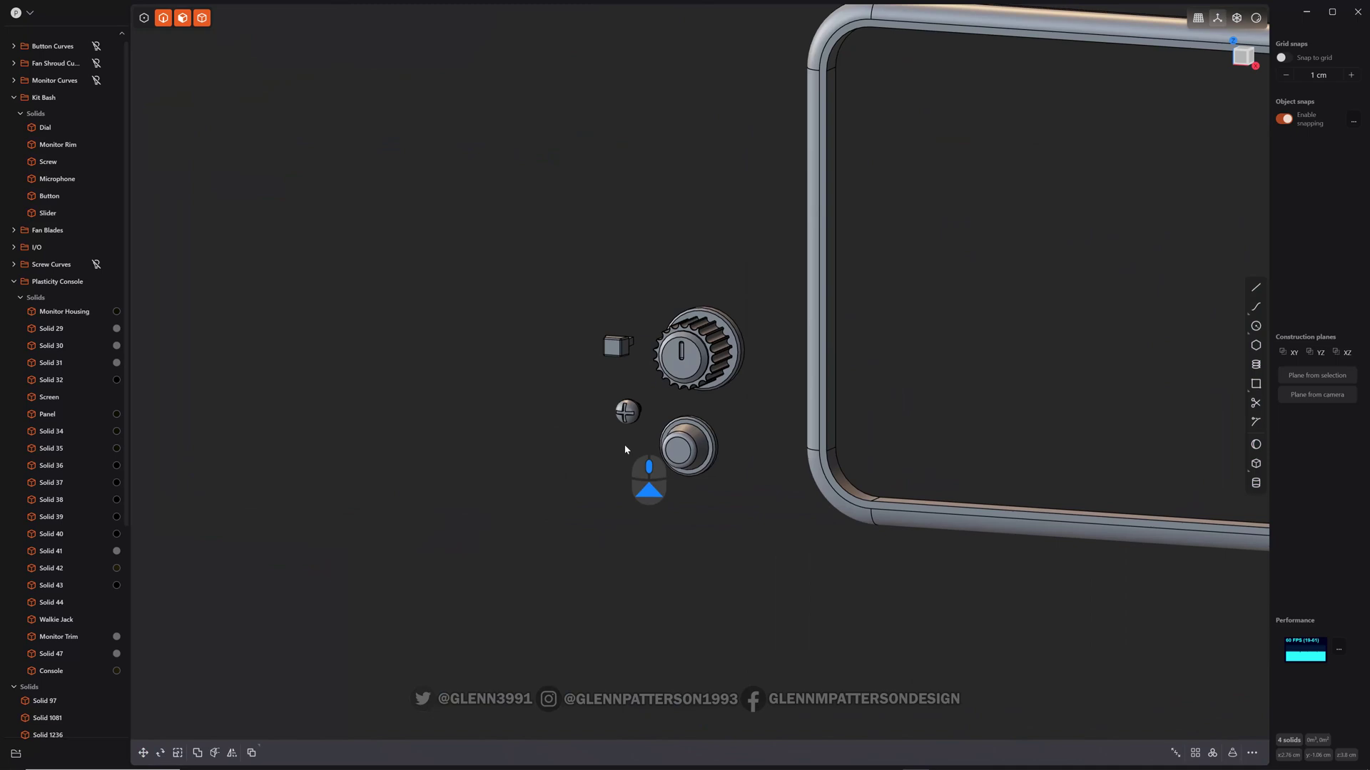
scroll(625, 449, up, 2)
shift+middle_drag(520, 348, 630, 511)
scroll(629, 511, up, 3)
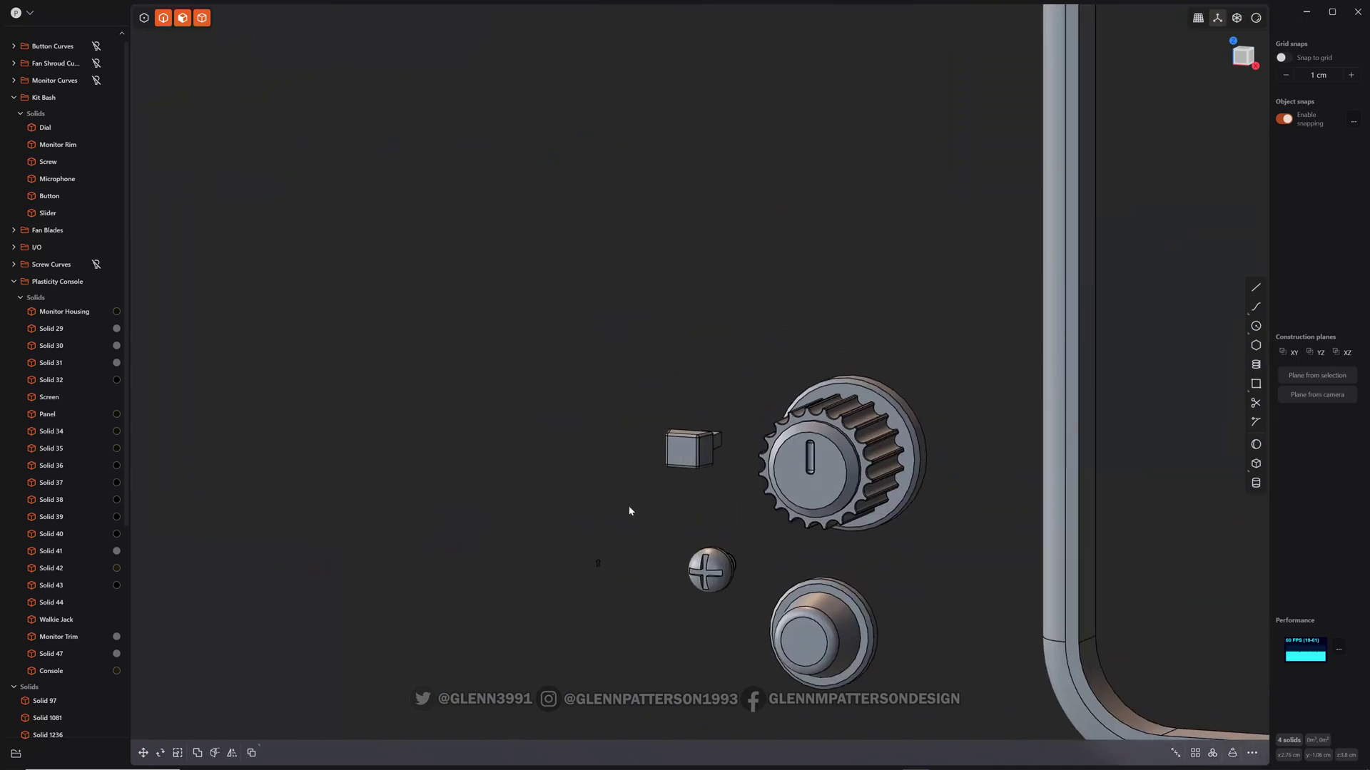
click(681, 456)
key(ctrl+d)
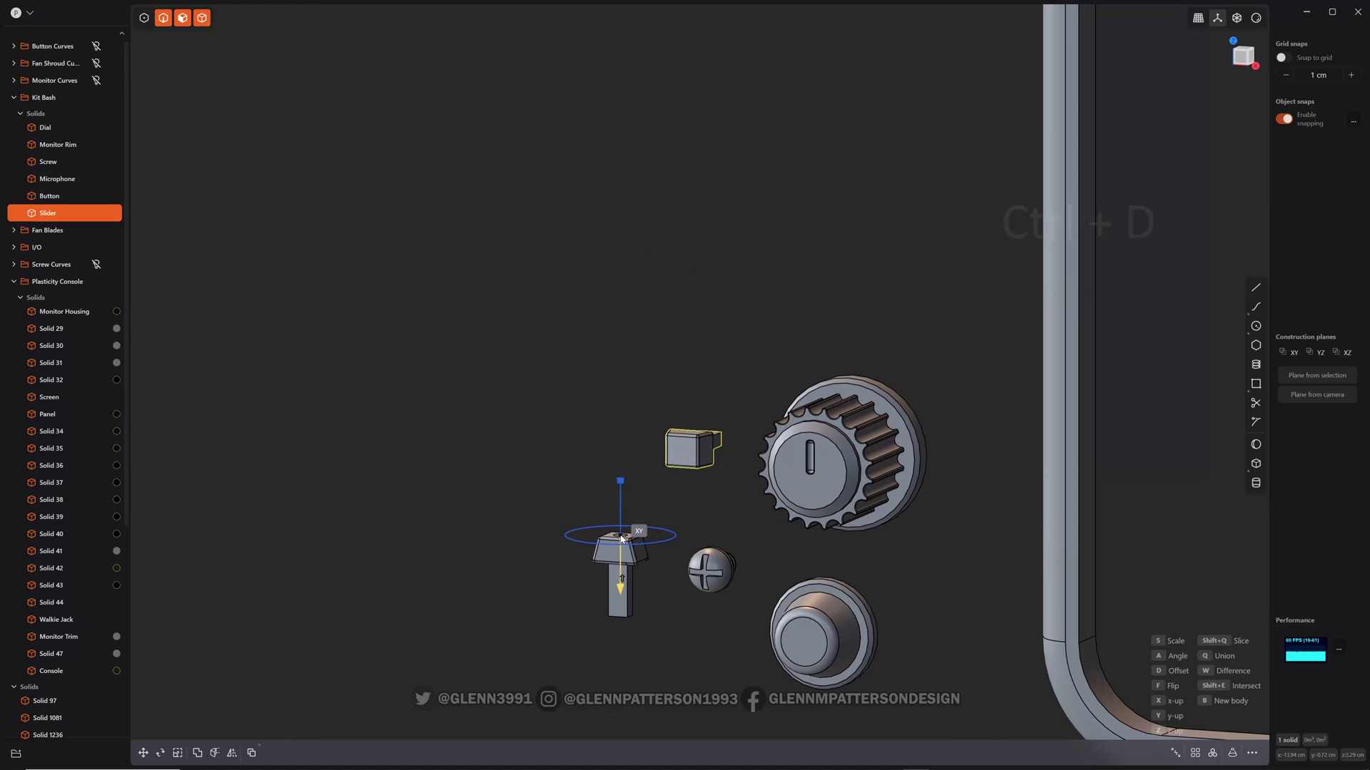
scroll(628, 542, down, 3)
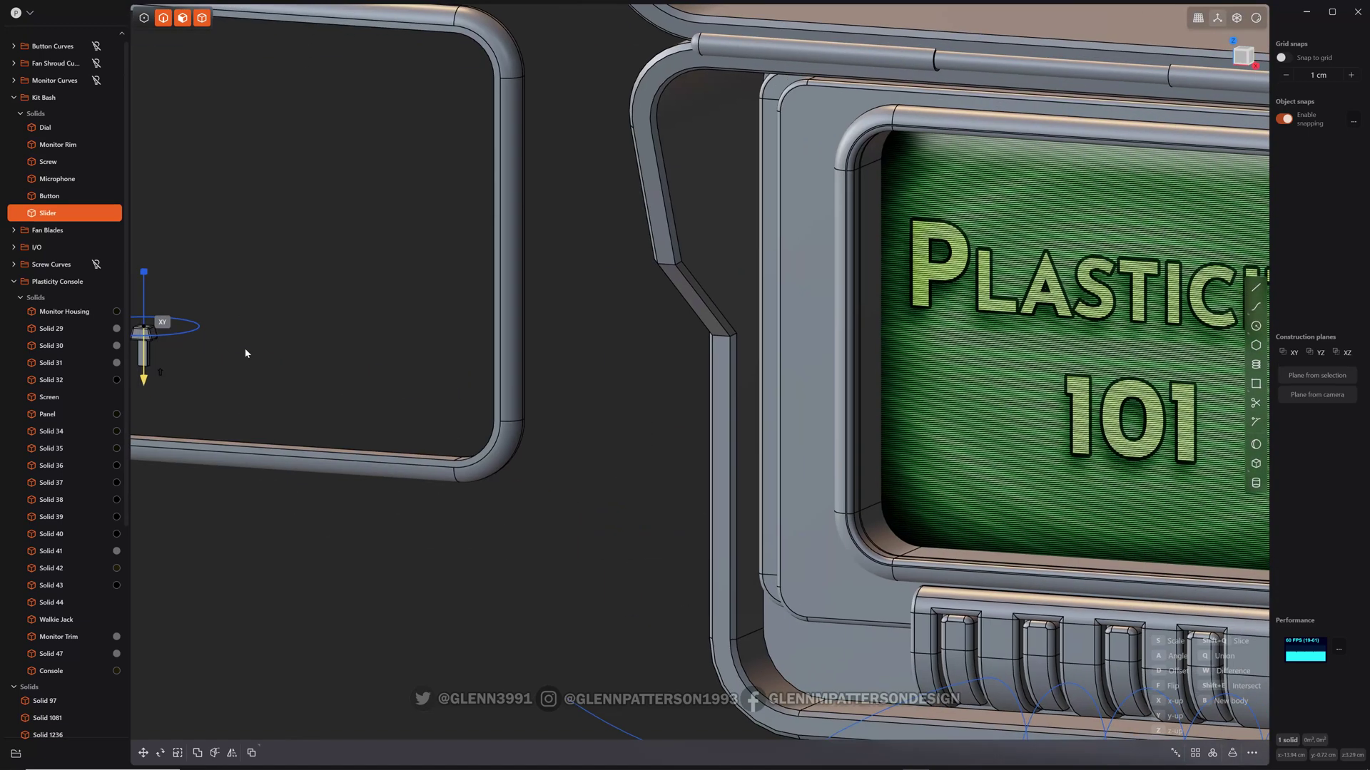
shift+middle_drag(927, 467, 174, 309)
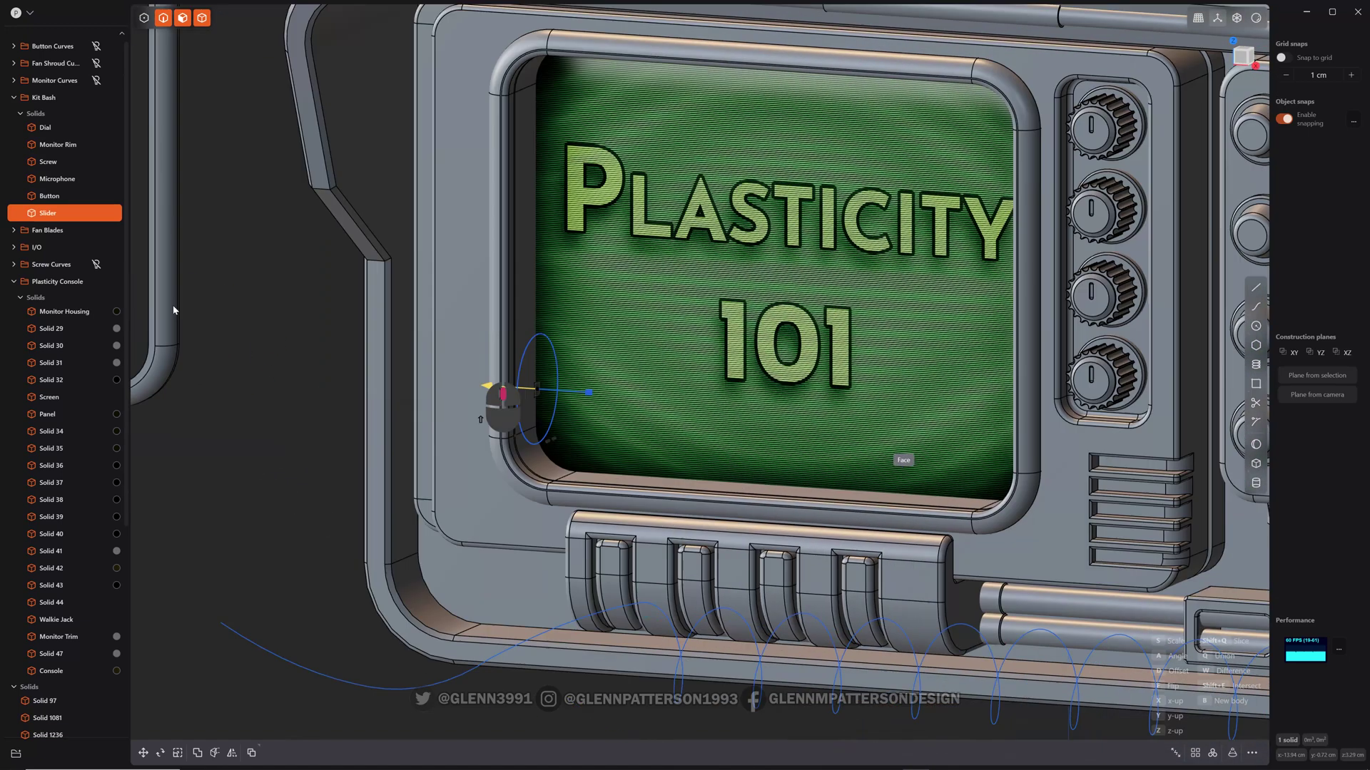
shift+middle_drag(959, 274, 670, 434)
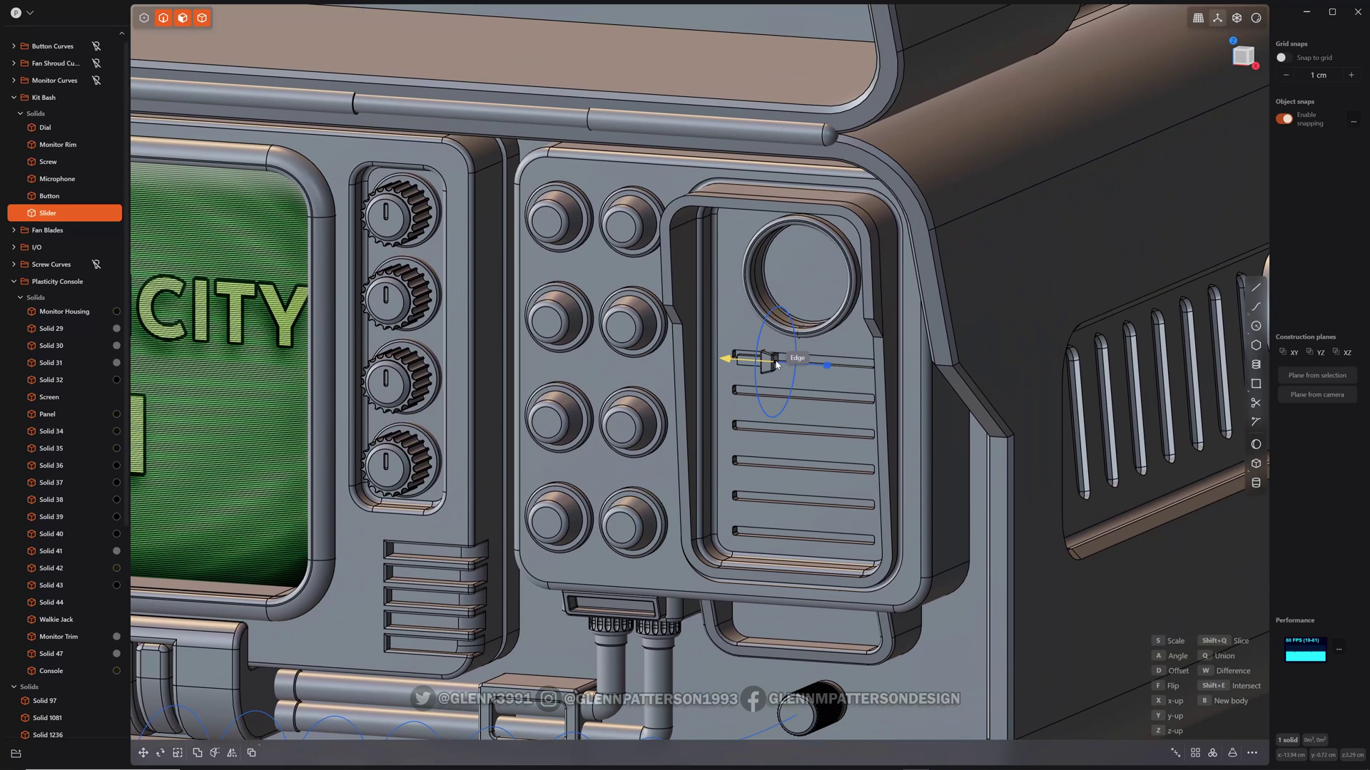
scroll(797, 360, up, 4)
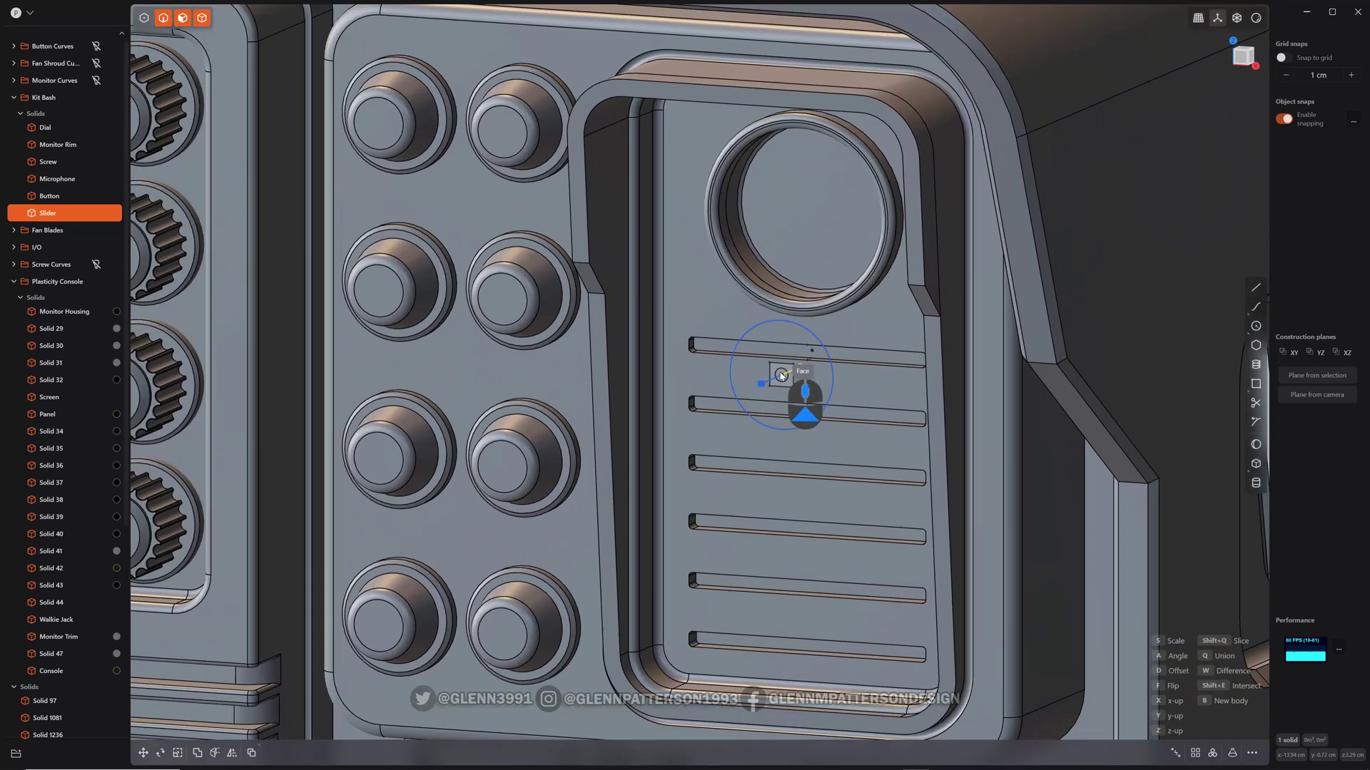
click(812, 354)
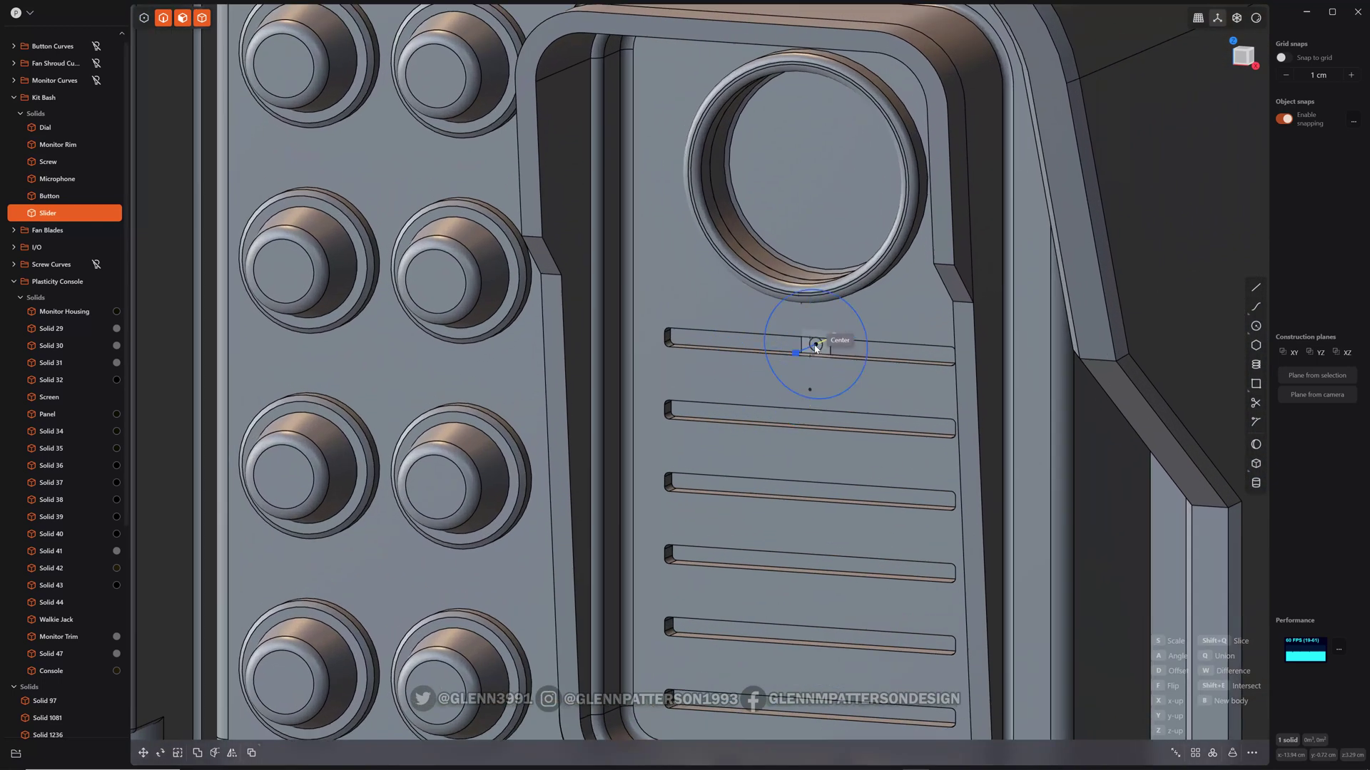
Step: Offset the placed slider outward so its cap stands proud of the uppermost slot, and finish the placement
drag(835, 338, 812, 349)
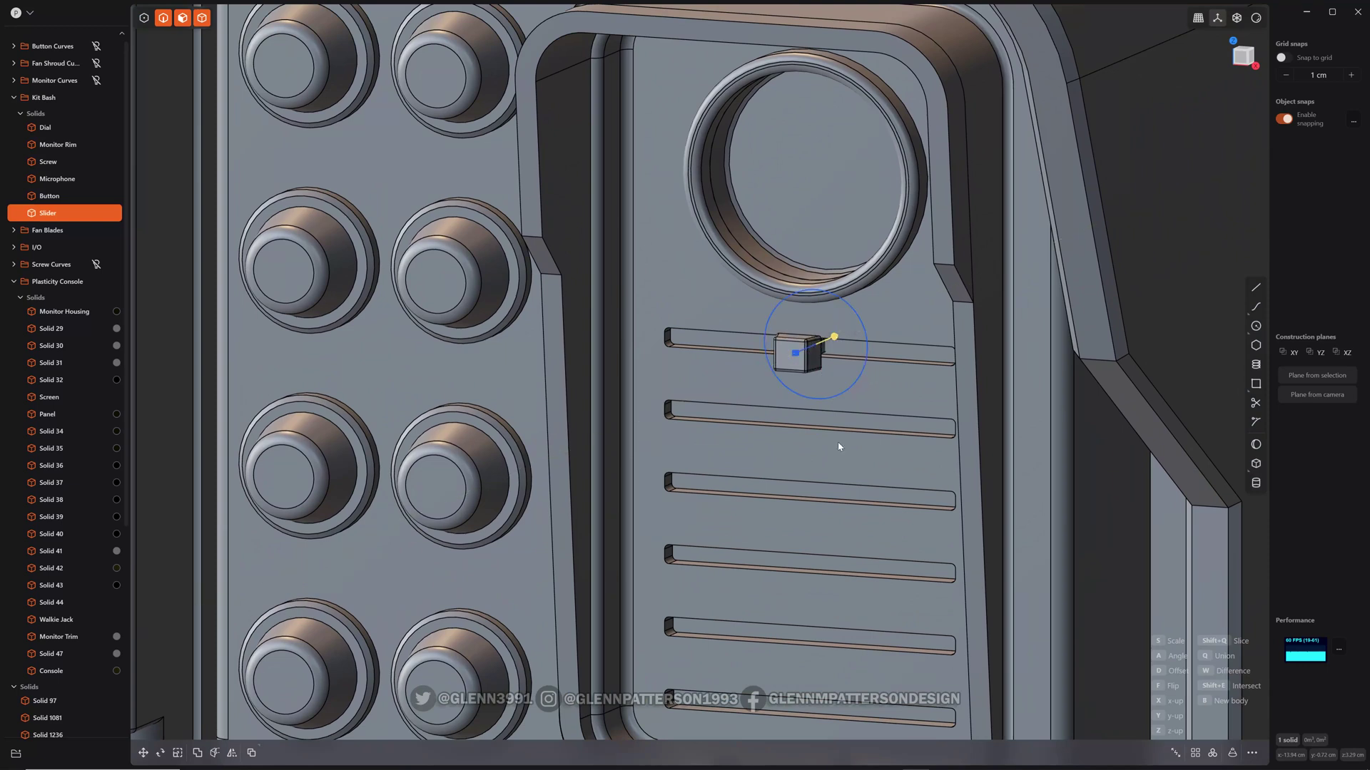
middle_drag(820, 428, 811, 466)
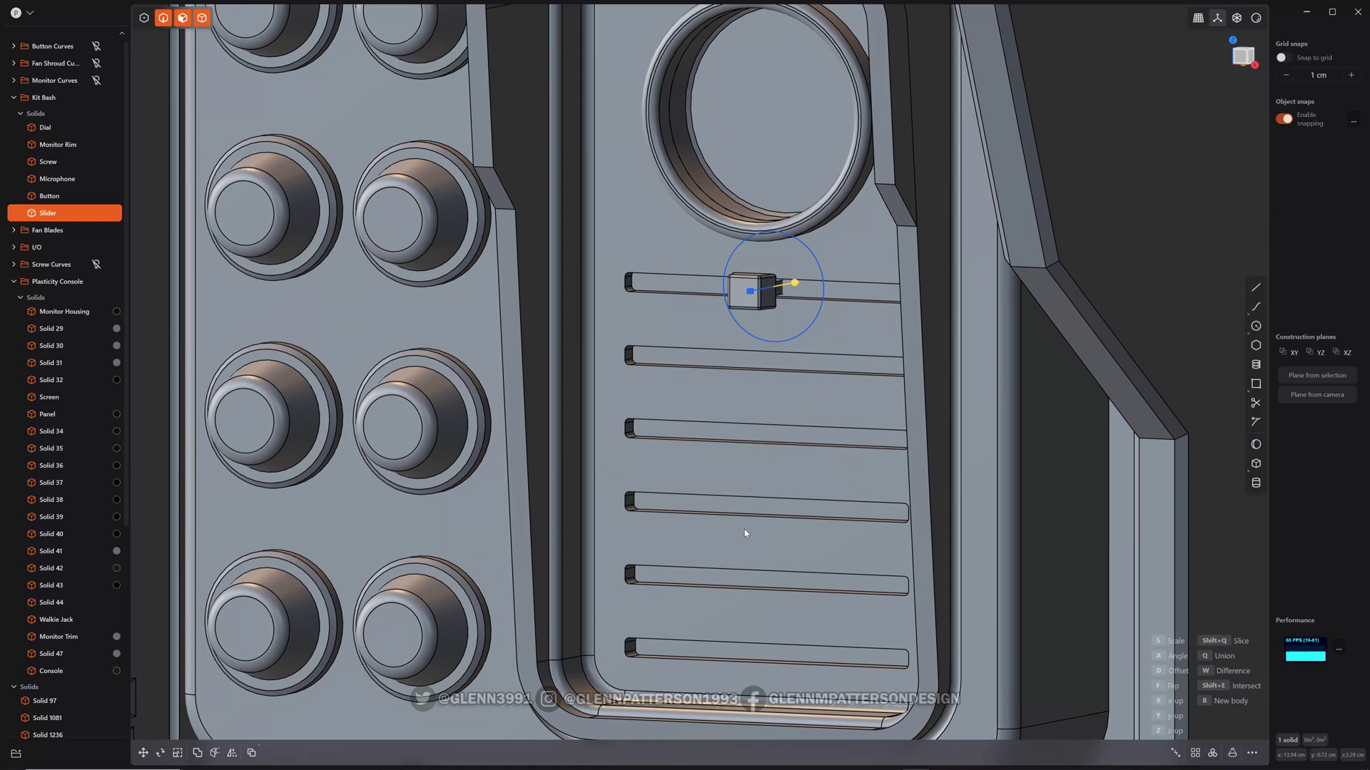
middle_drag(781, 486, 734, 500)
right_click(700, 455)
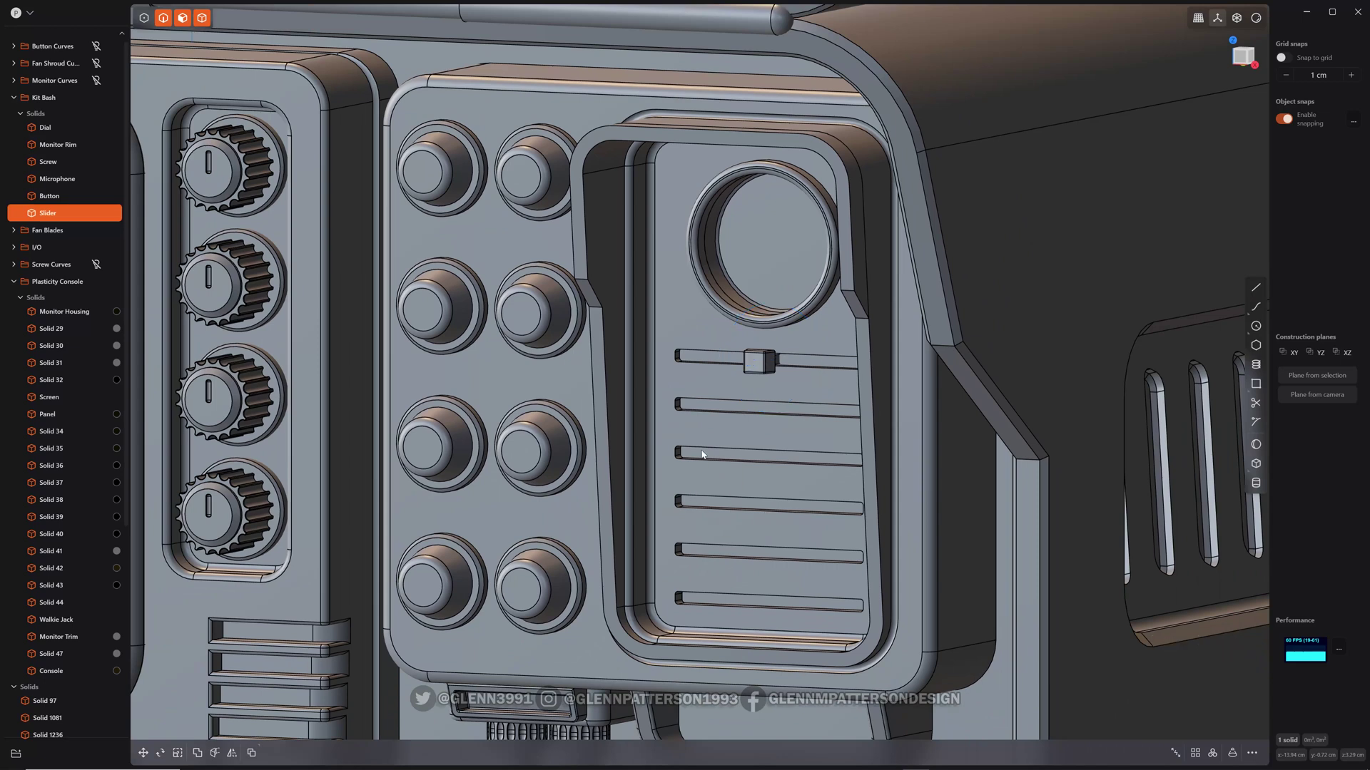
Step: Place another copy of the slider near the left end of the second slot
key(alt+d)
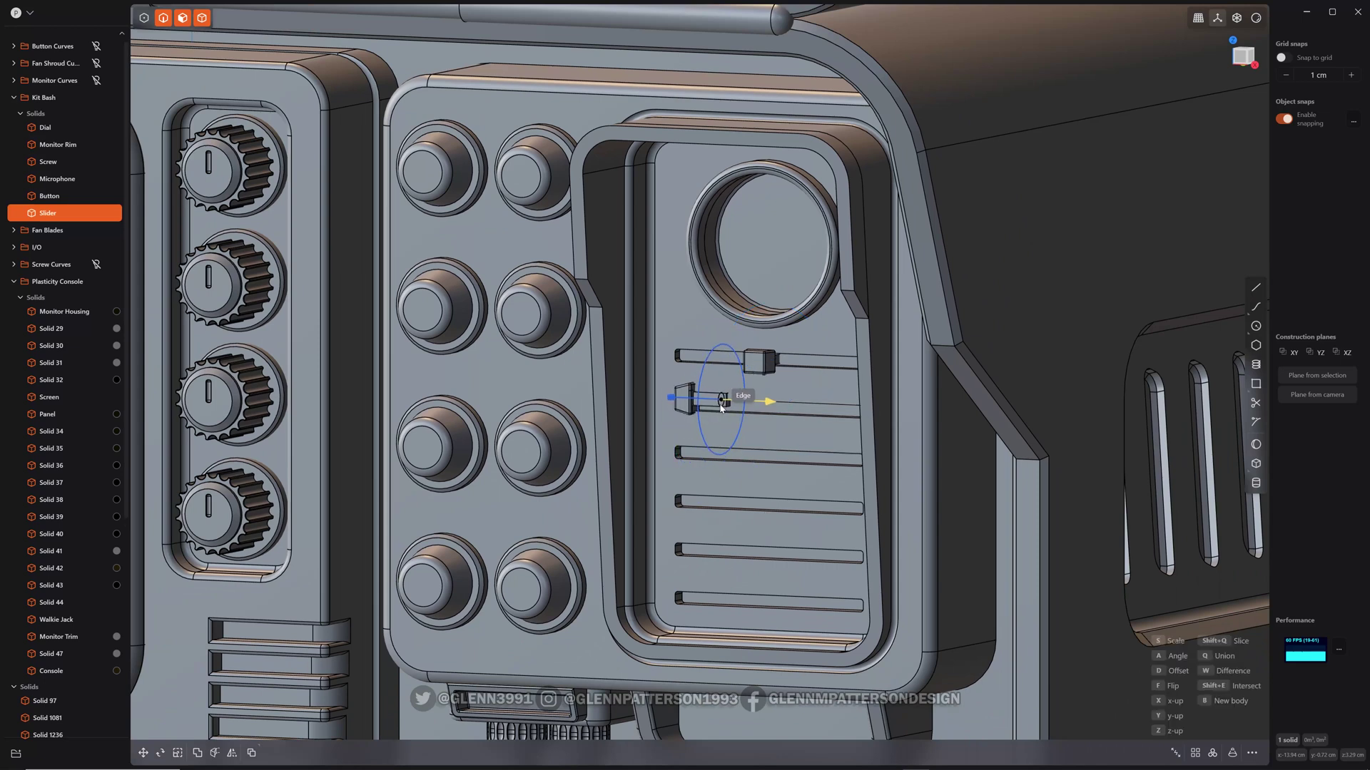
scroll(716, 408, up, 6)
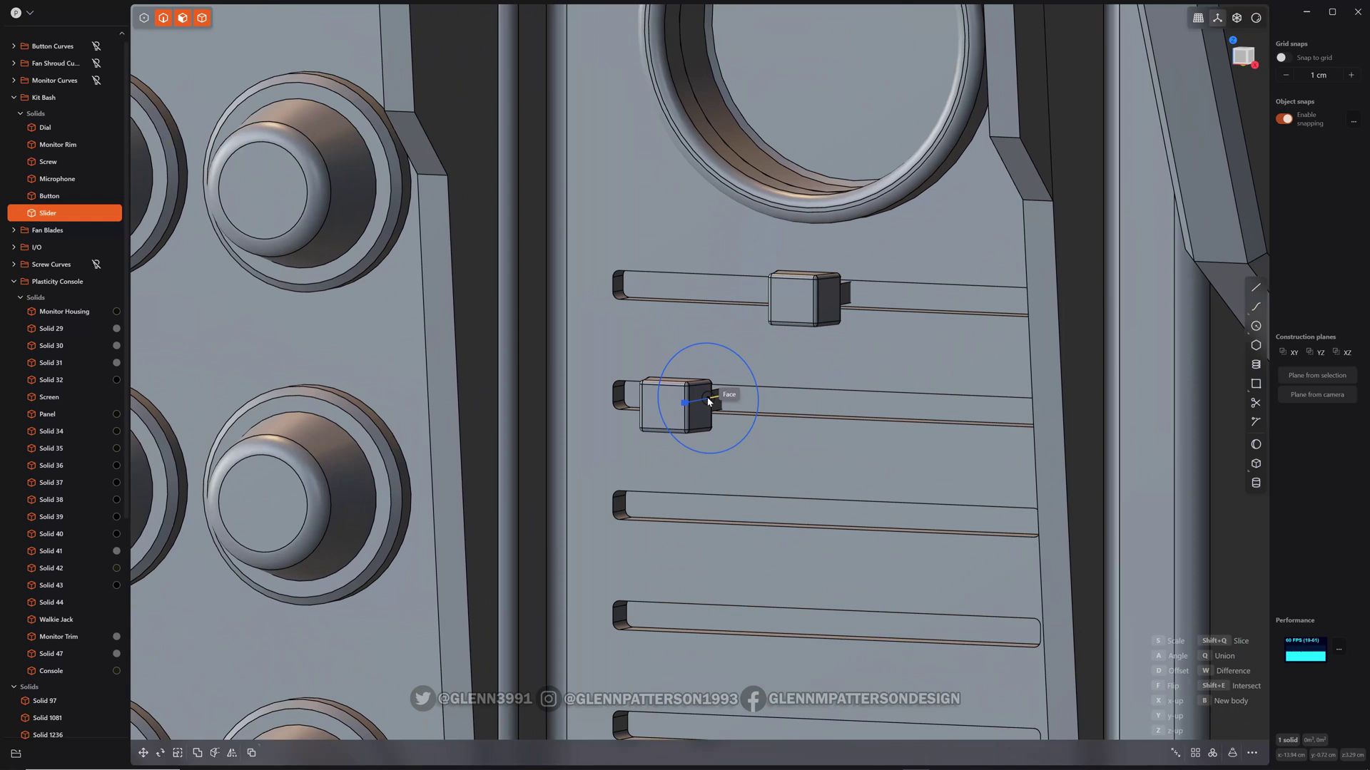
click(700, 387)
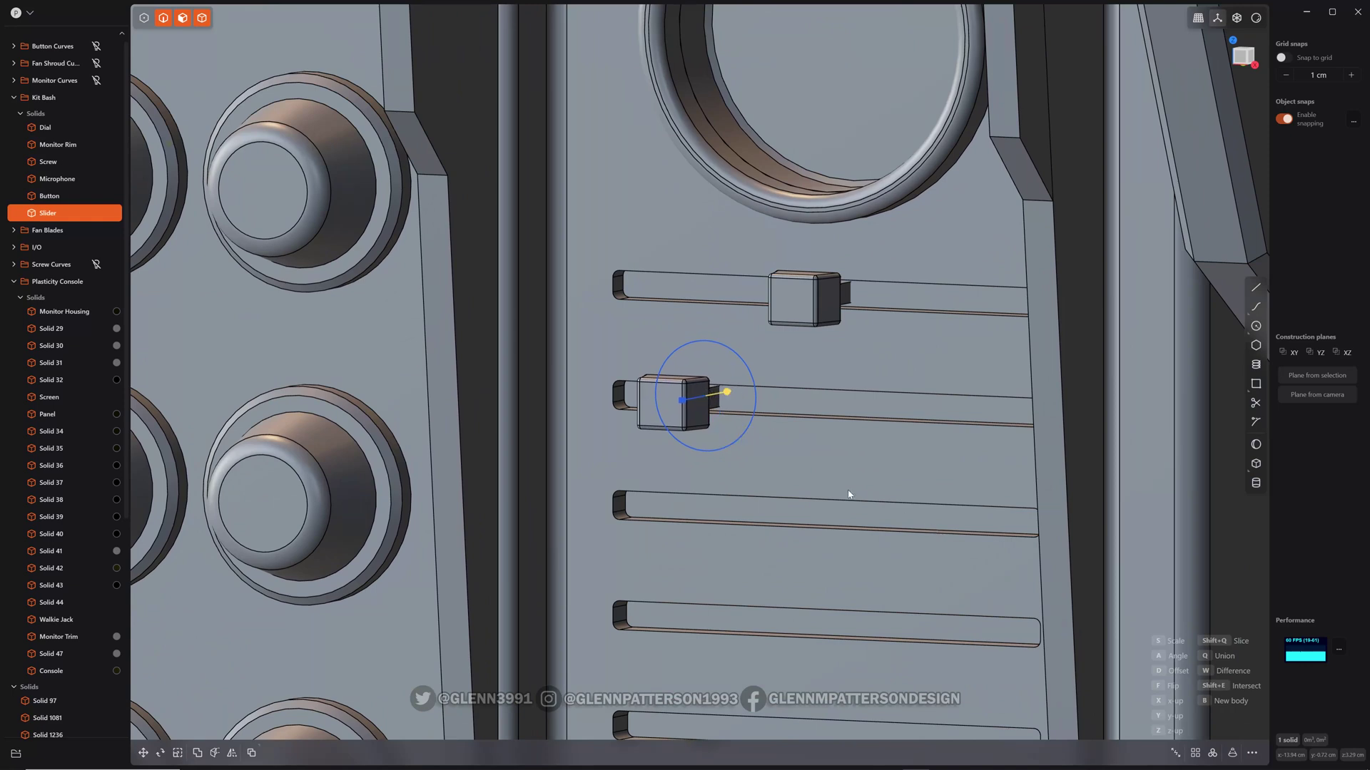
Step: Place slider copies at staggered positions in the third, fourth, fifth and sixth slots, and finish the placement
key(ctrl+d)
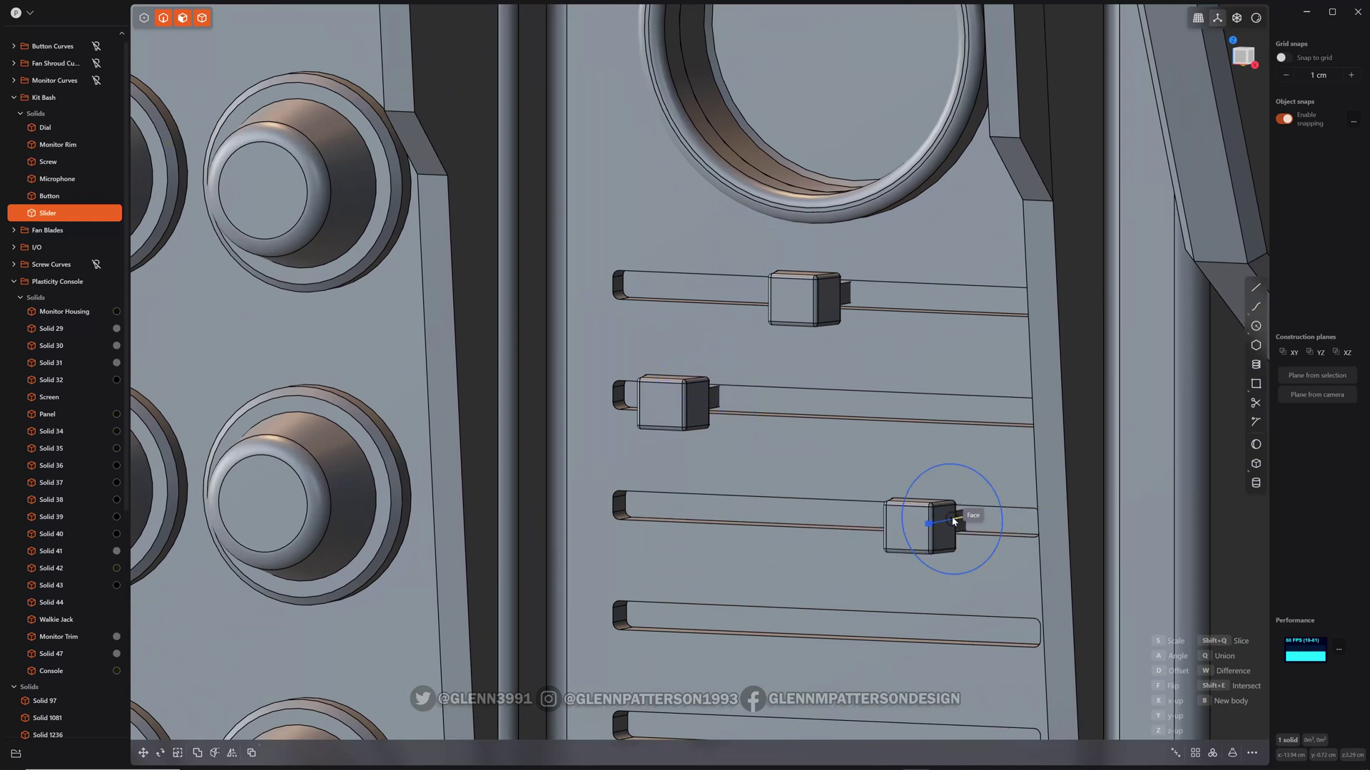
click(923, 601)
key(ctrl+d)
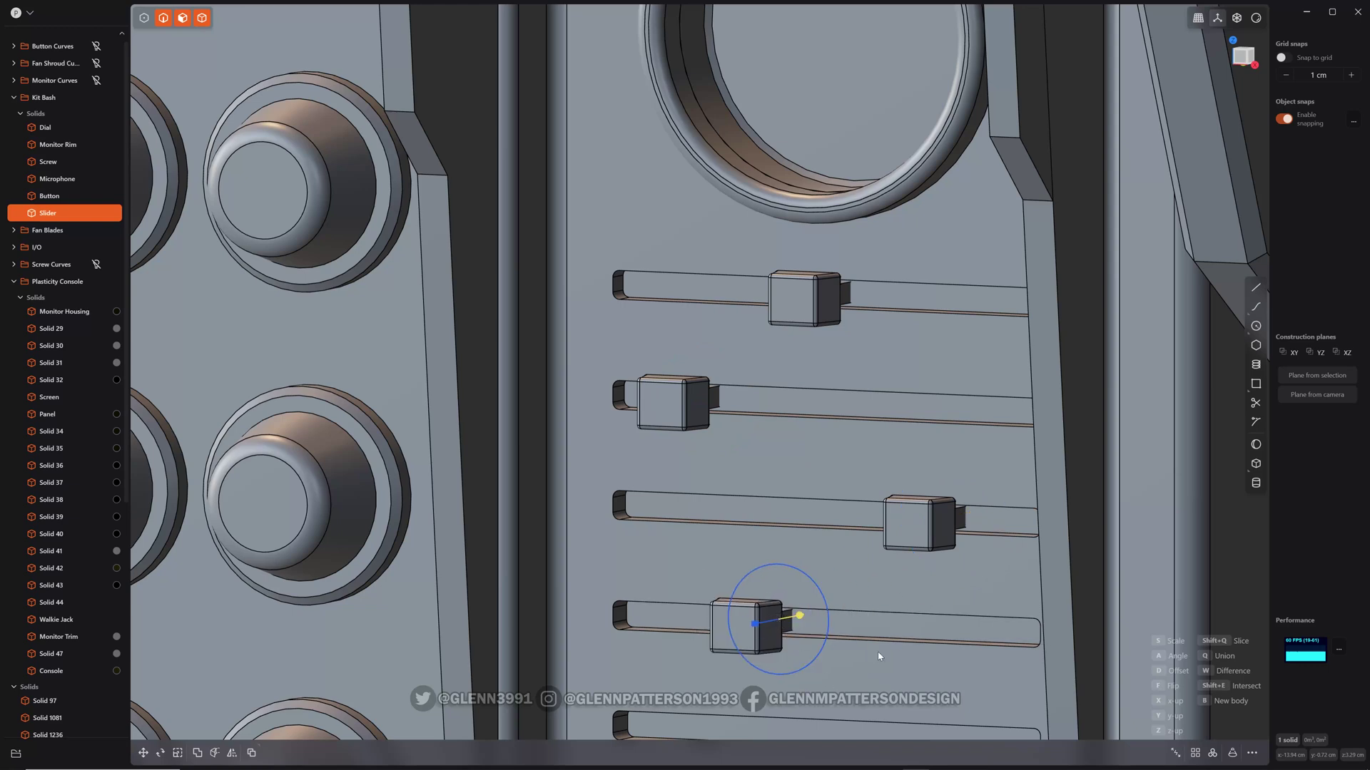
shift+middle_drag(877, 651, 748, 349)
click(751, 434)
key(ctrl+d)
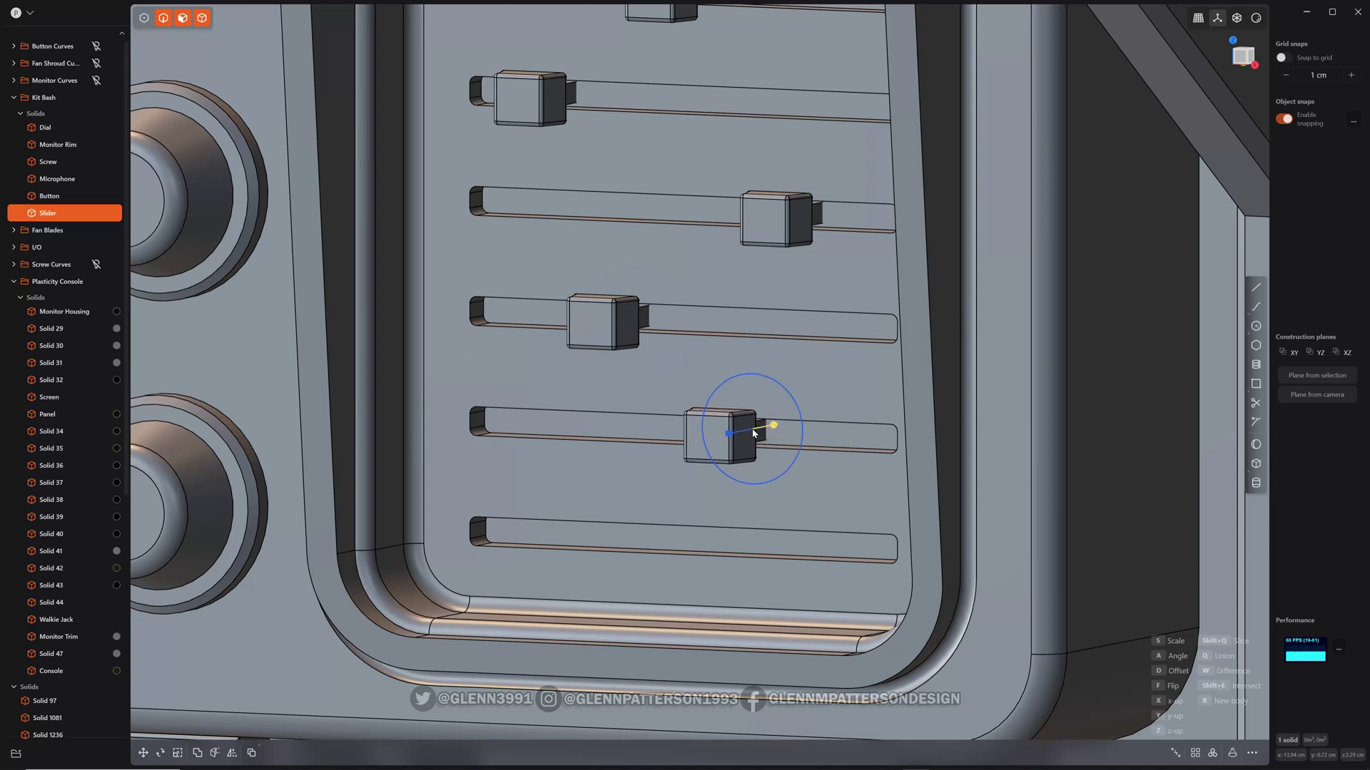
key(ctrl+d)
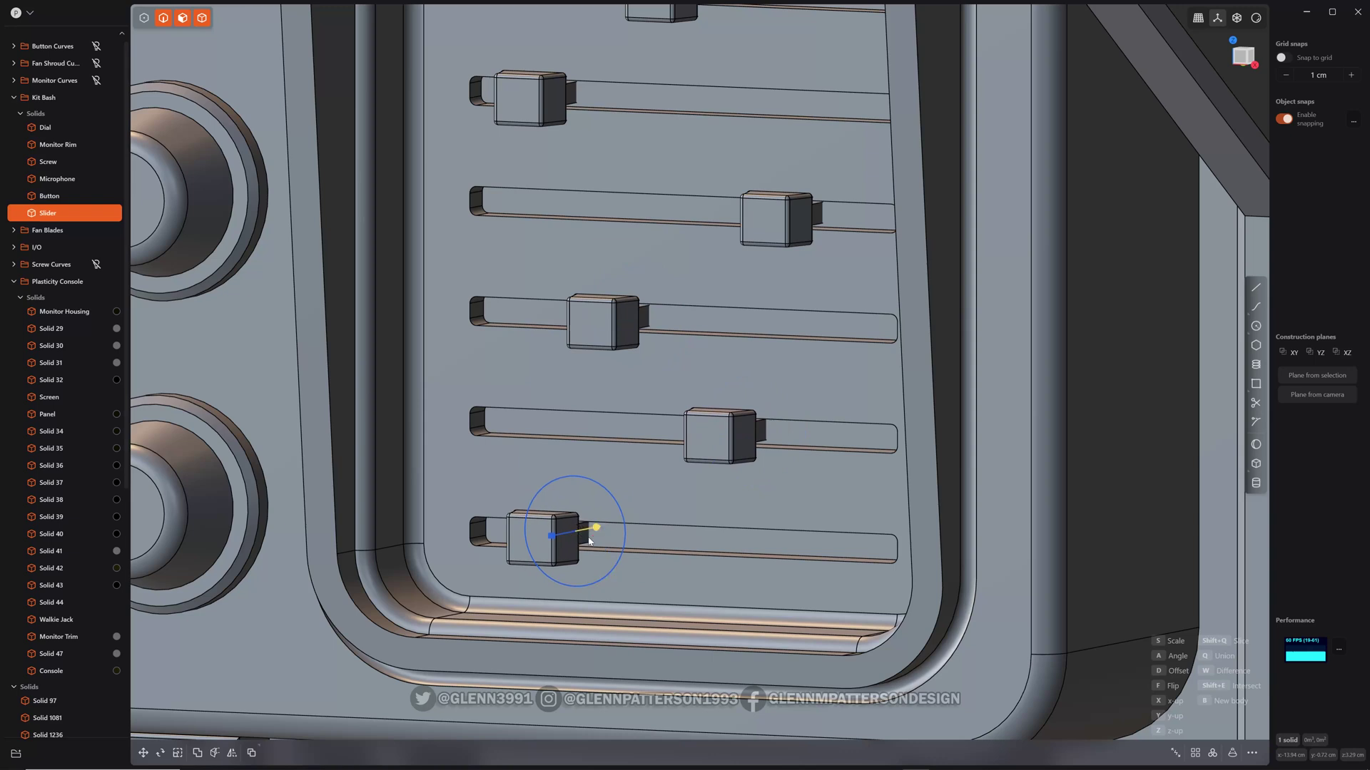
scroll(733, 556, down, 10)
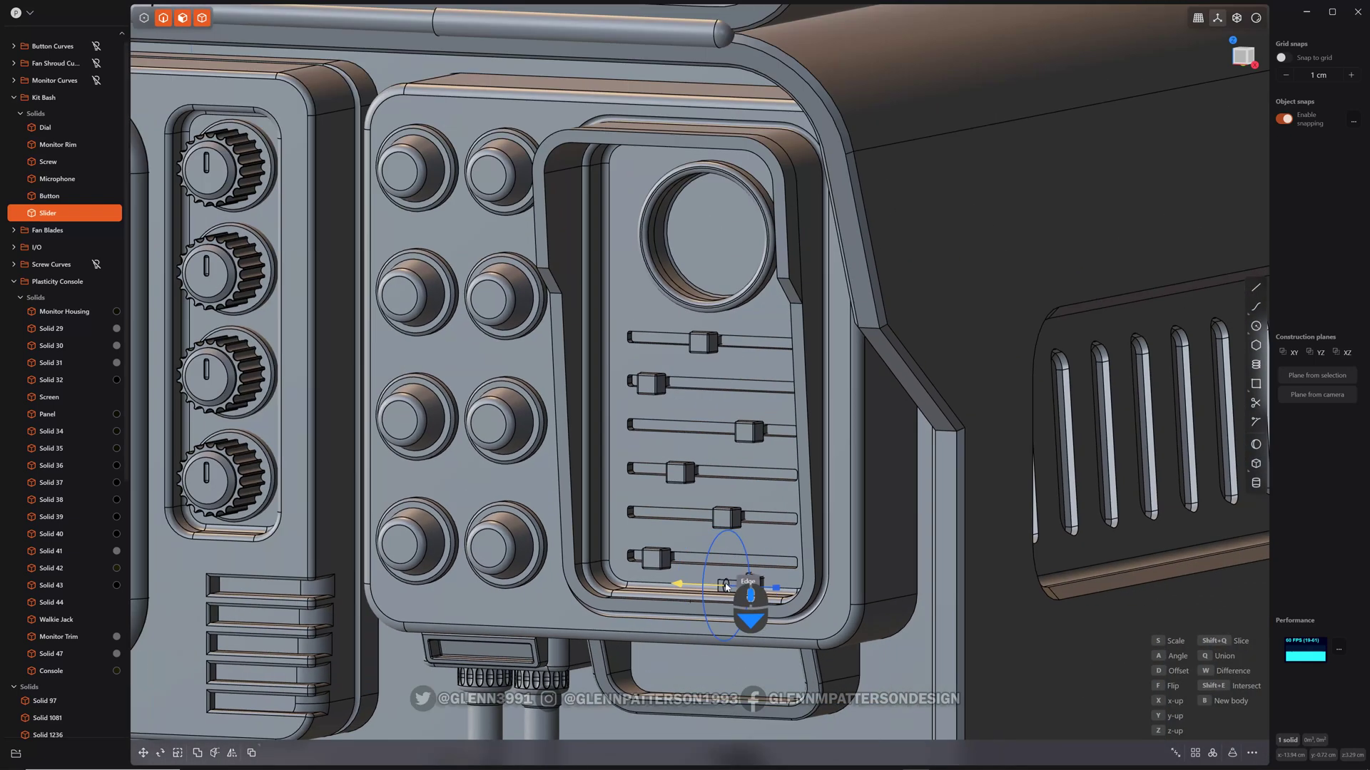
scroll(727, 587, down, 3)
shift+middle_drag(1006, 570, 468, 368)
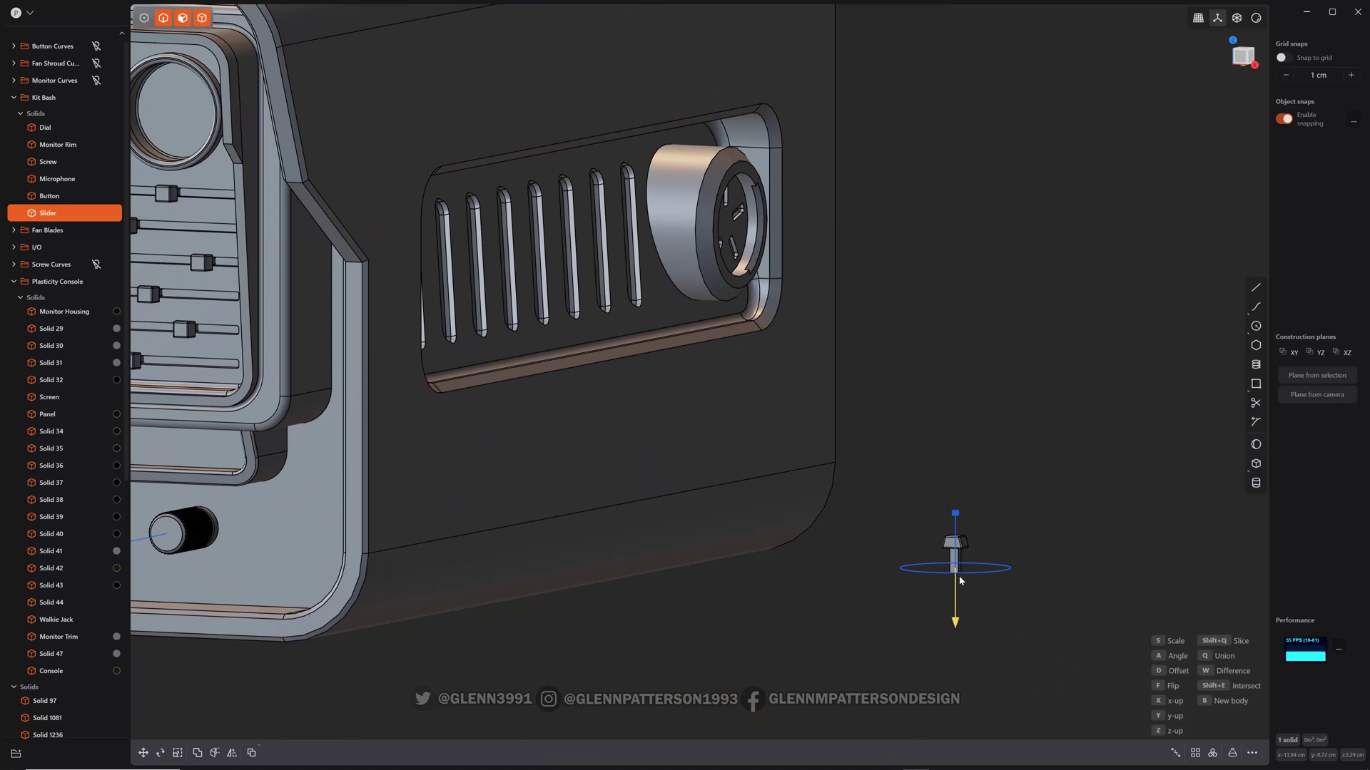
key(Escape)
Step: Duplicate all faces of the round five-slot knob in the console's side recess and move the copy 3.905 cm along X
middle_drag(935, 556, 985, 596)
scroll(930, 562, up, 5)
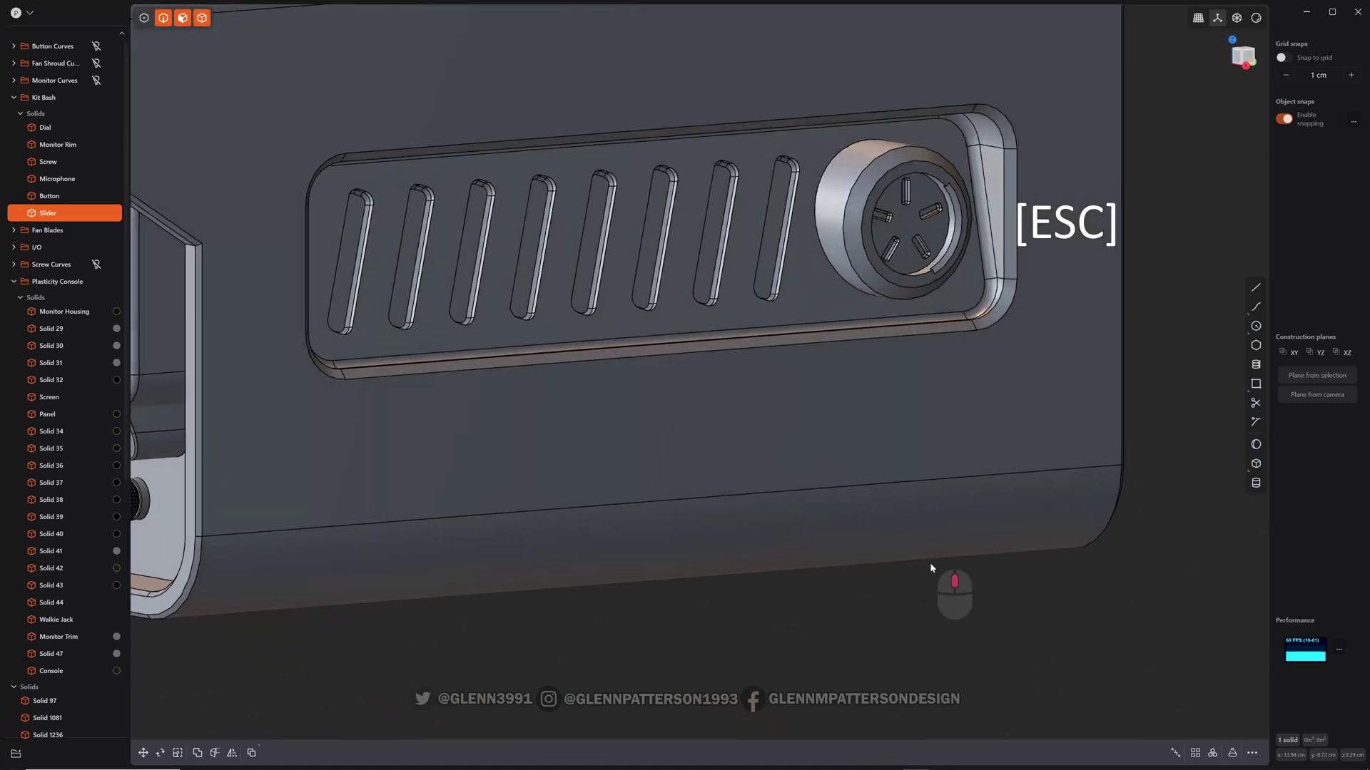
middle_drag(1004, 663, 902, 450)
click(925, 260)
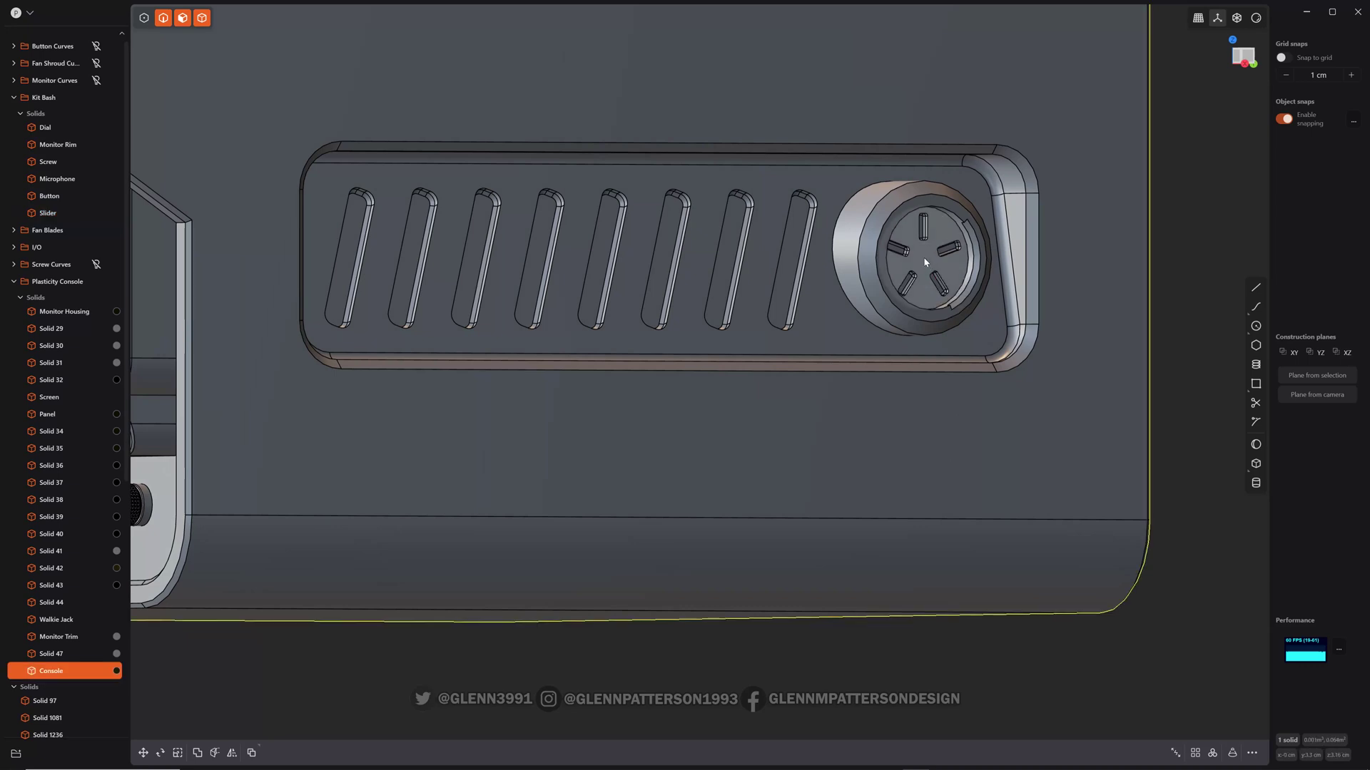
click(925, 262)
key(o)
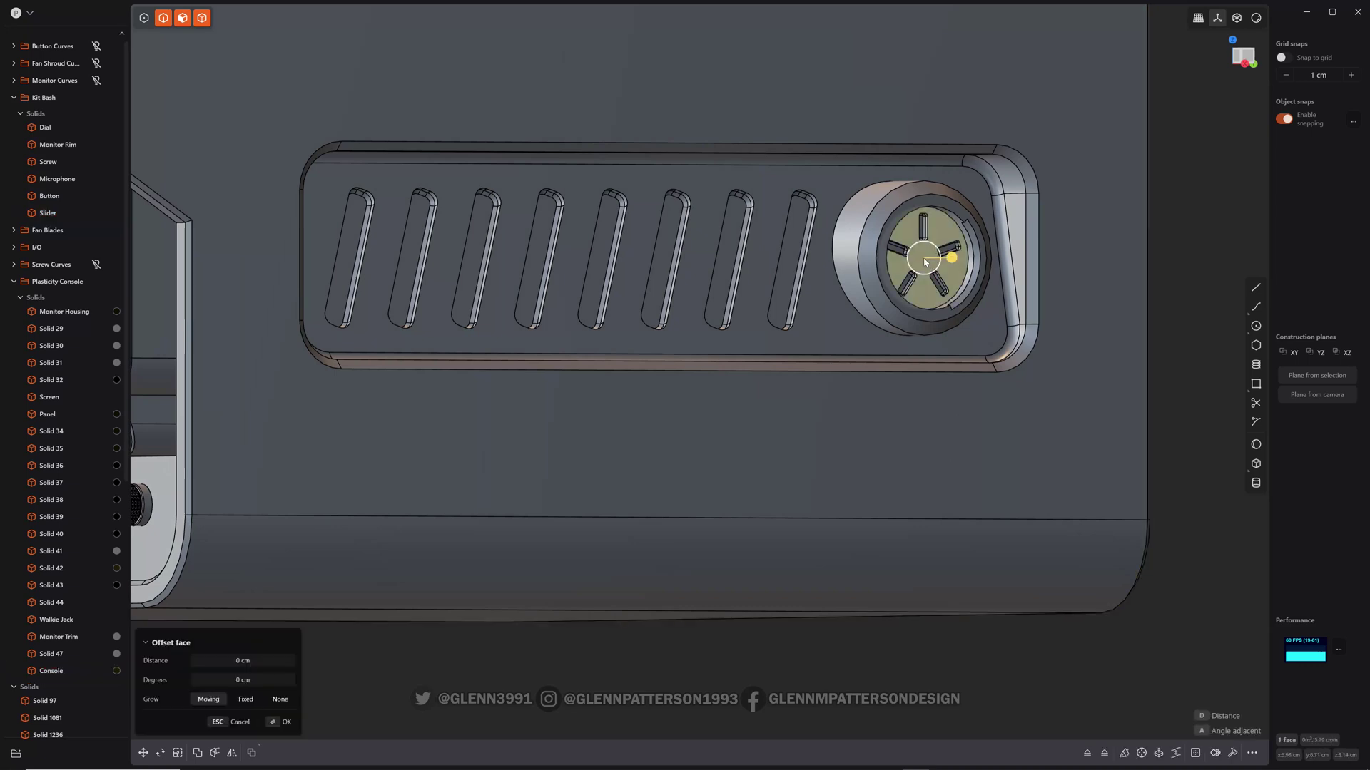
key(plus)
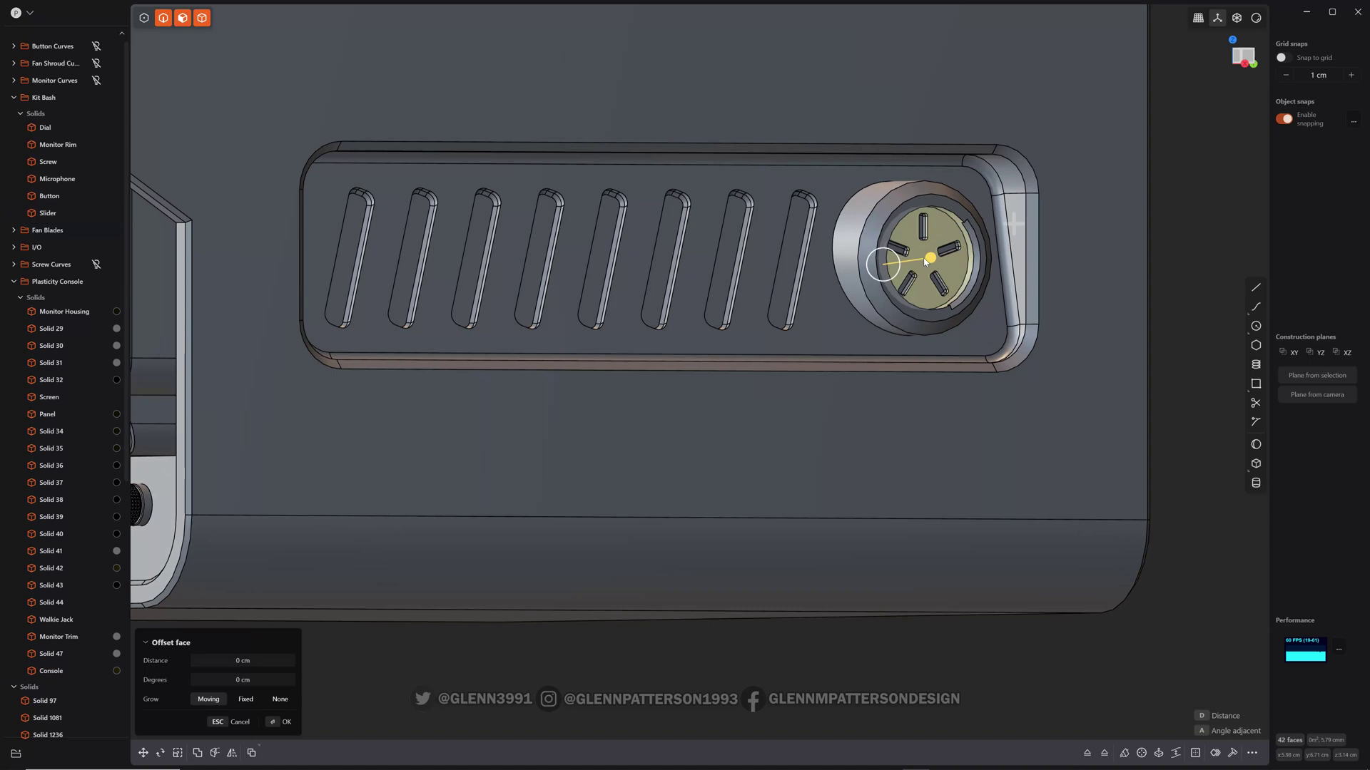
double_click(925, 262)
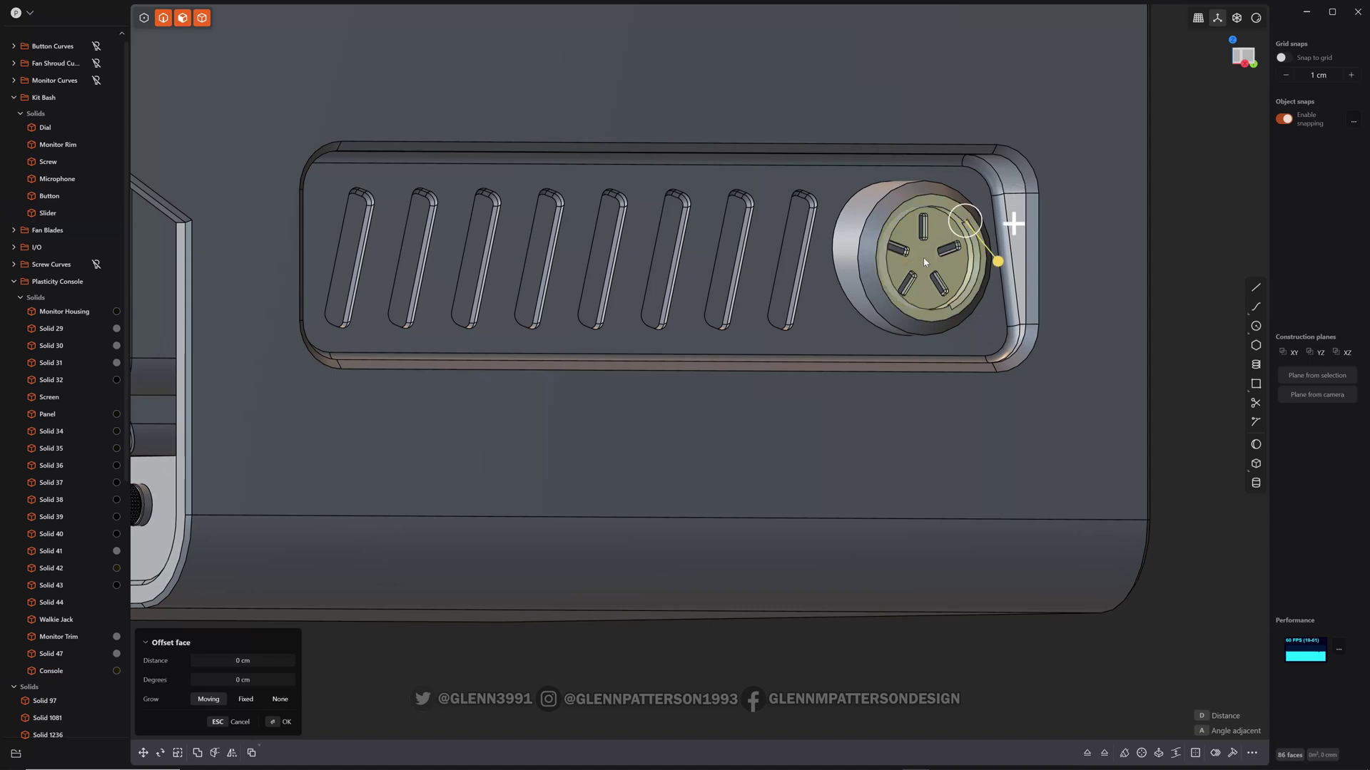
double_click(924, 262)
double_click(924, 261)
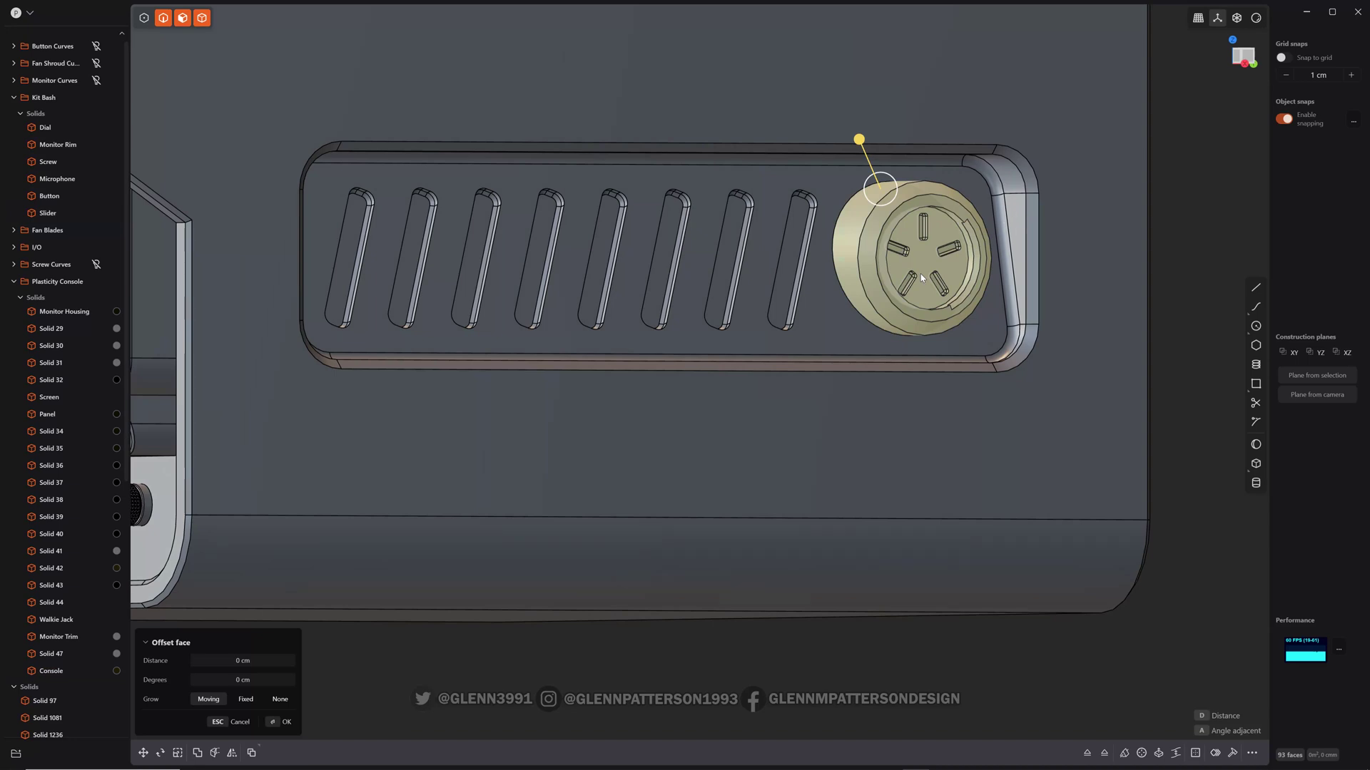
key(shift+d)
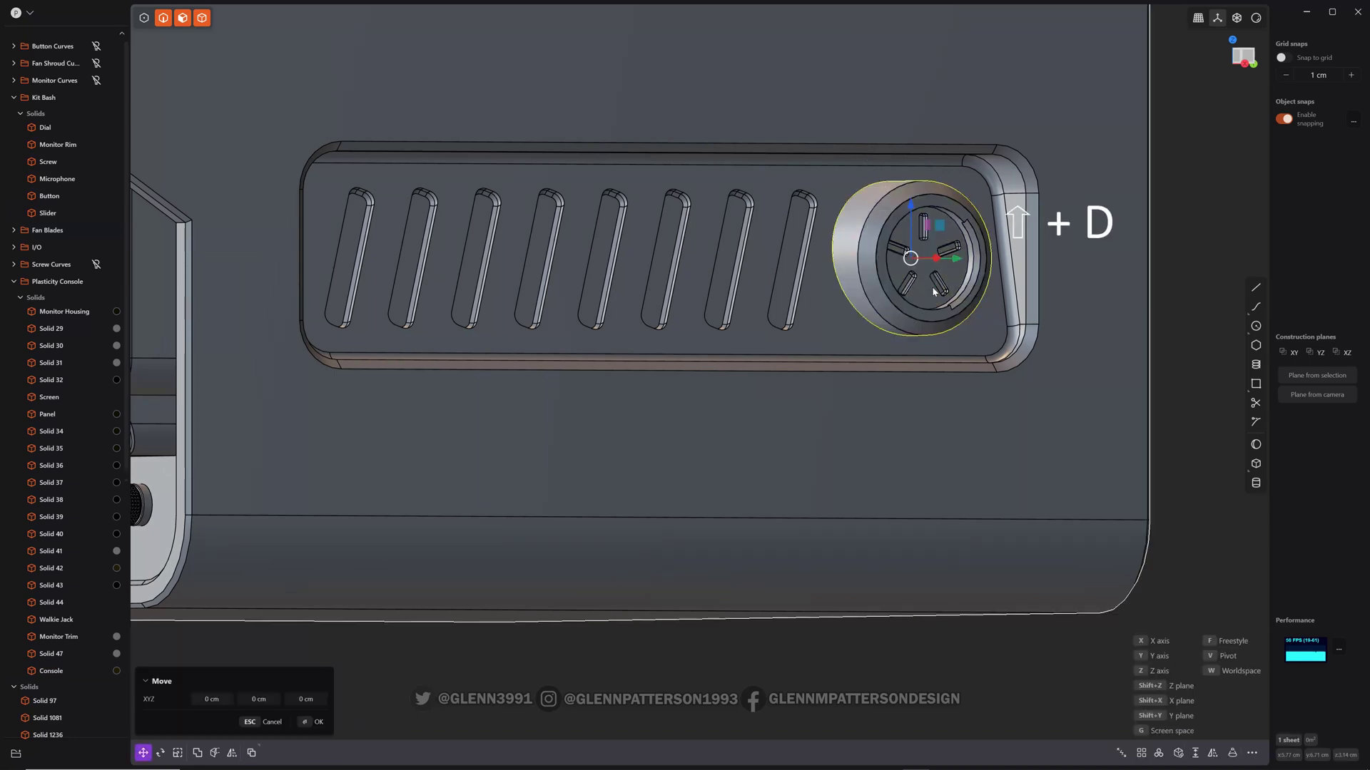
middle_drag(933, 292, 956, 327)
drag(874, 168, 1117, 416)
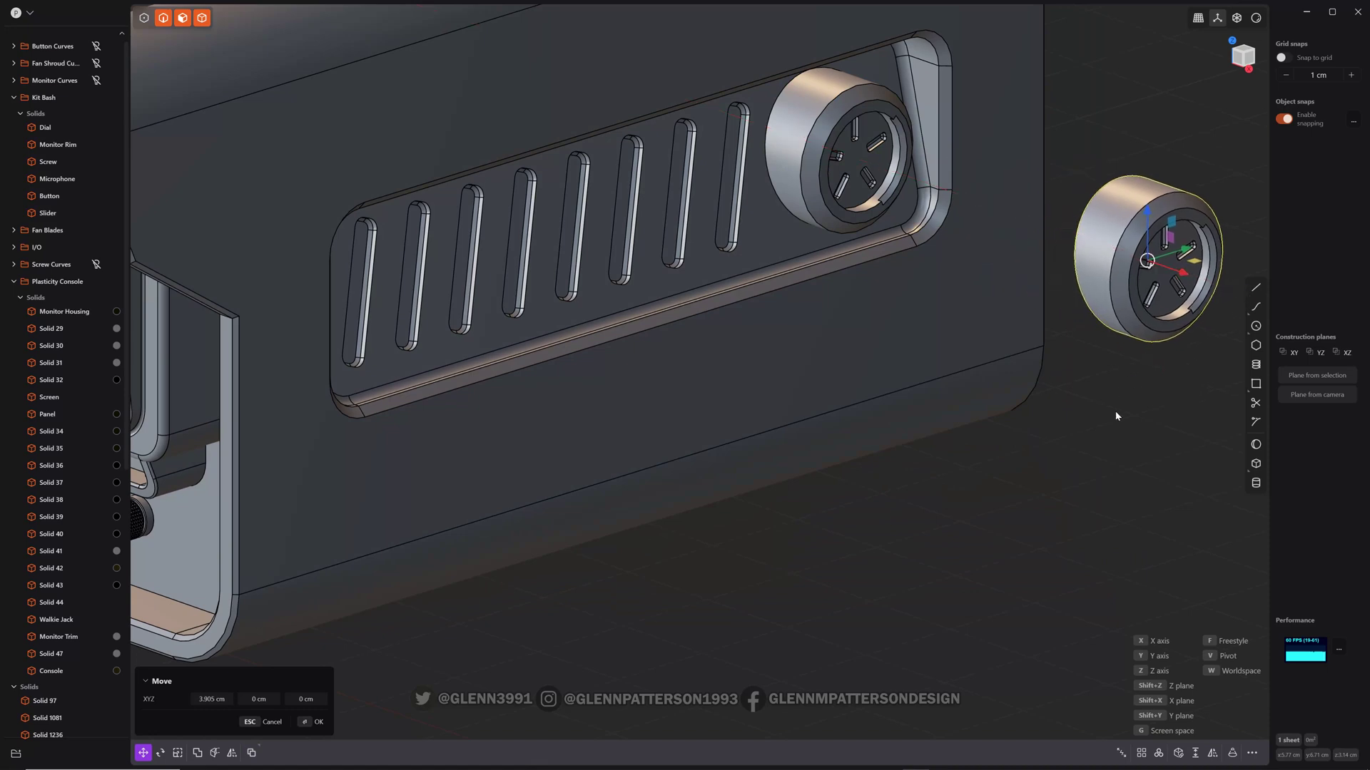
key(Return)
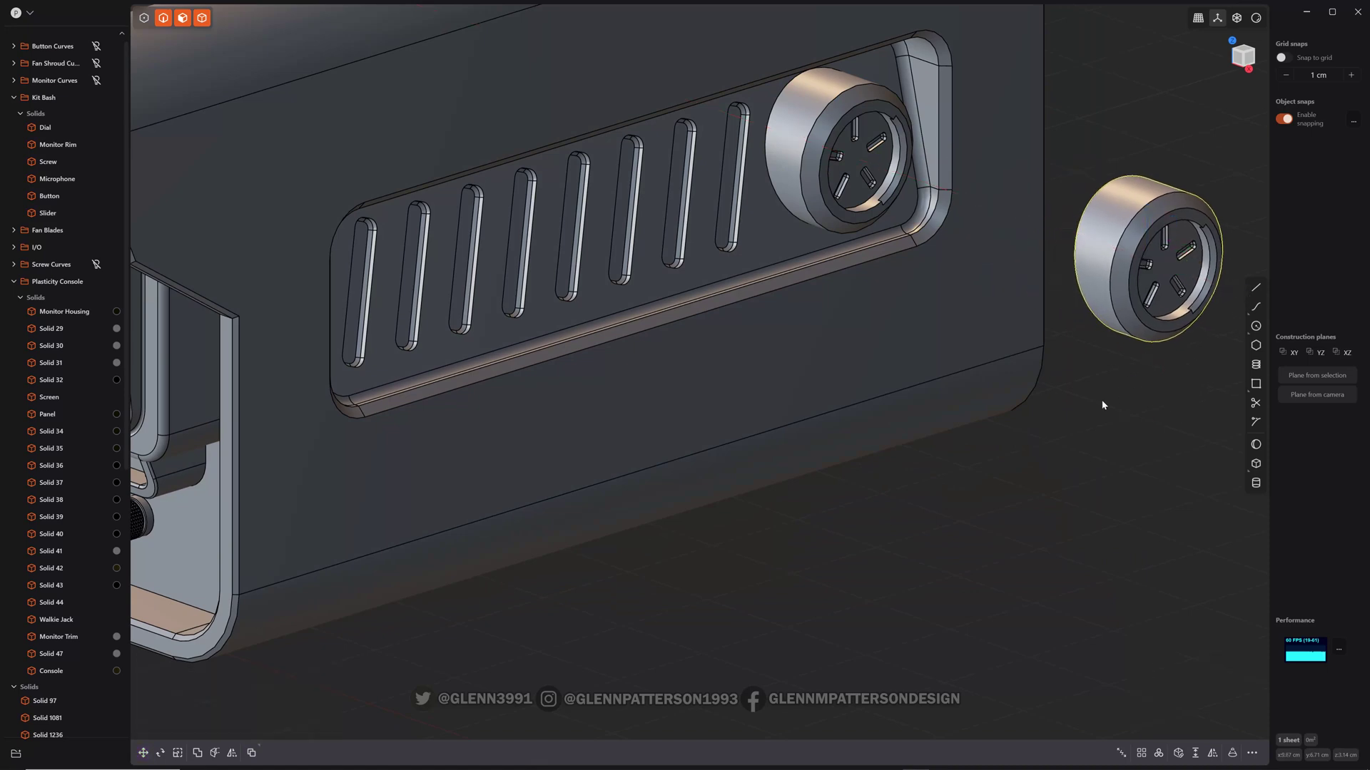
Step: Isolate the copied knob sheet and cap its open slanted rear edge to turn it into a closed solid
key(/)
middle_drag(989, 398, 676, 295)
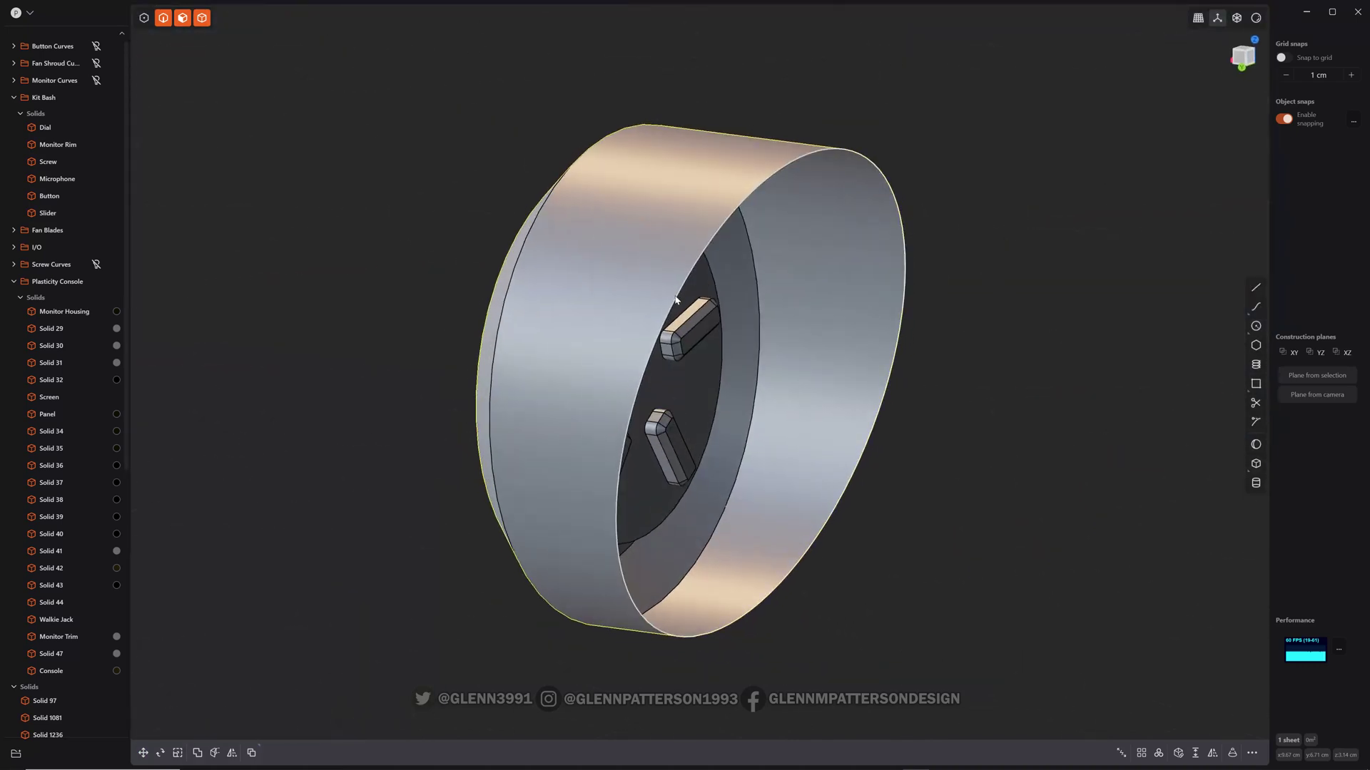
click(676, 298)
key(e)
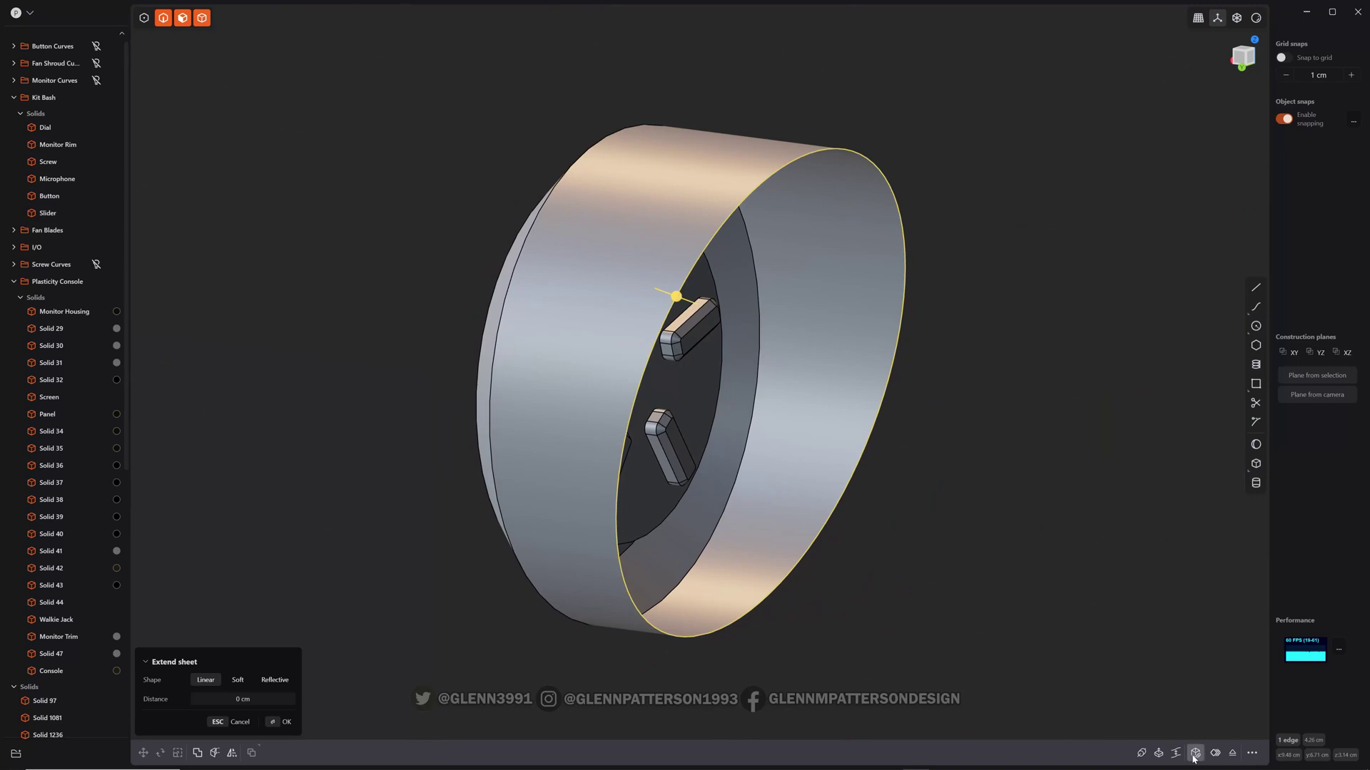
click(1195, 753)
right_click(910, 426)
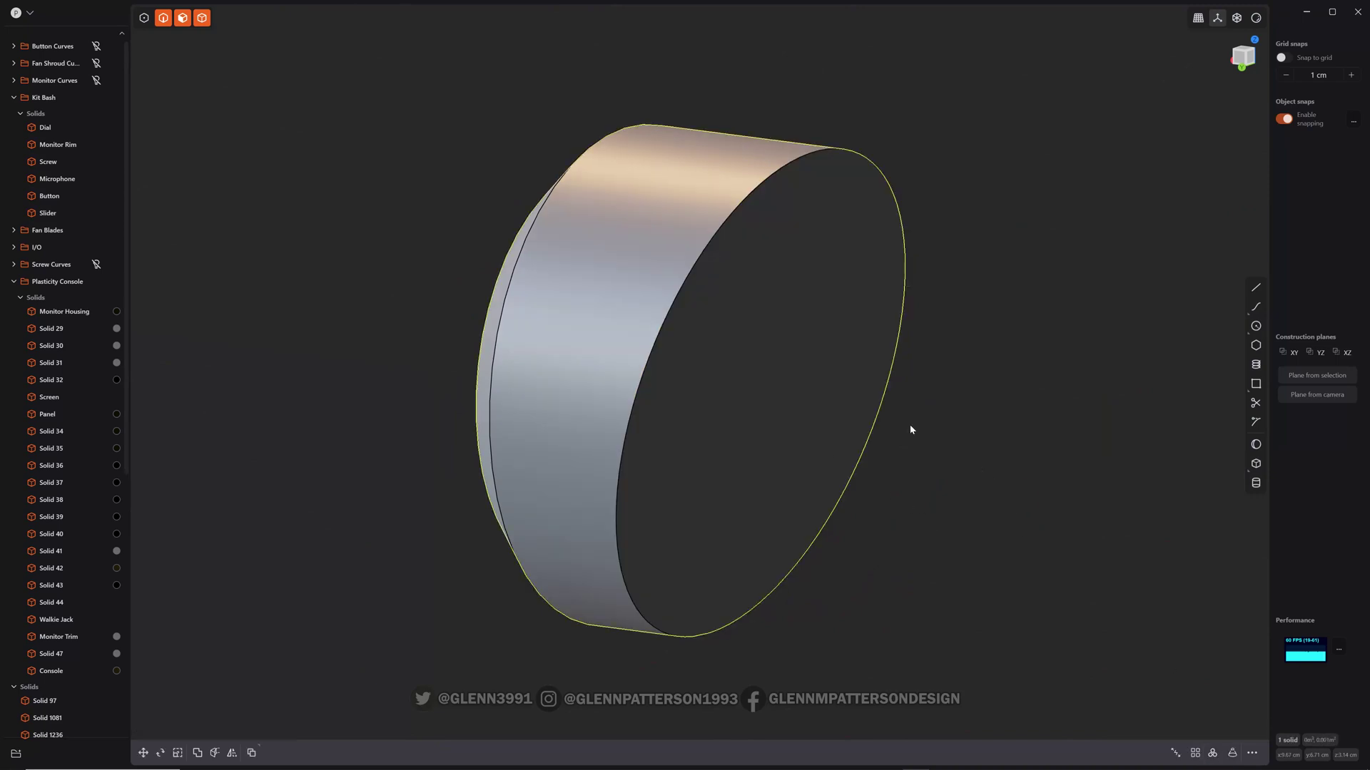
Step: Rotate the knob's slanted rear face about the Y axis until it is parallel to the front, and leave isolation
click(754, 400)
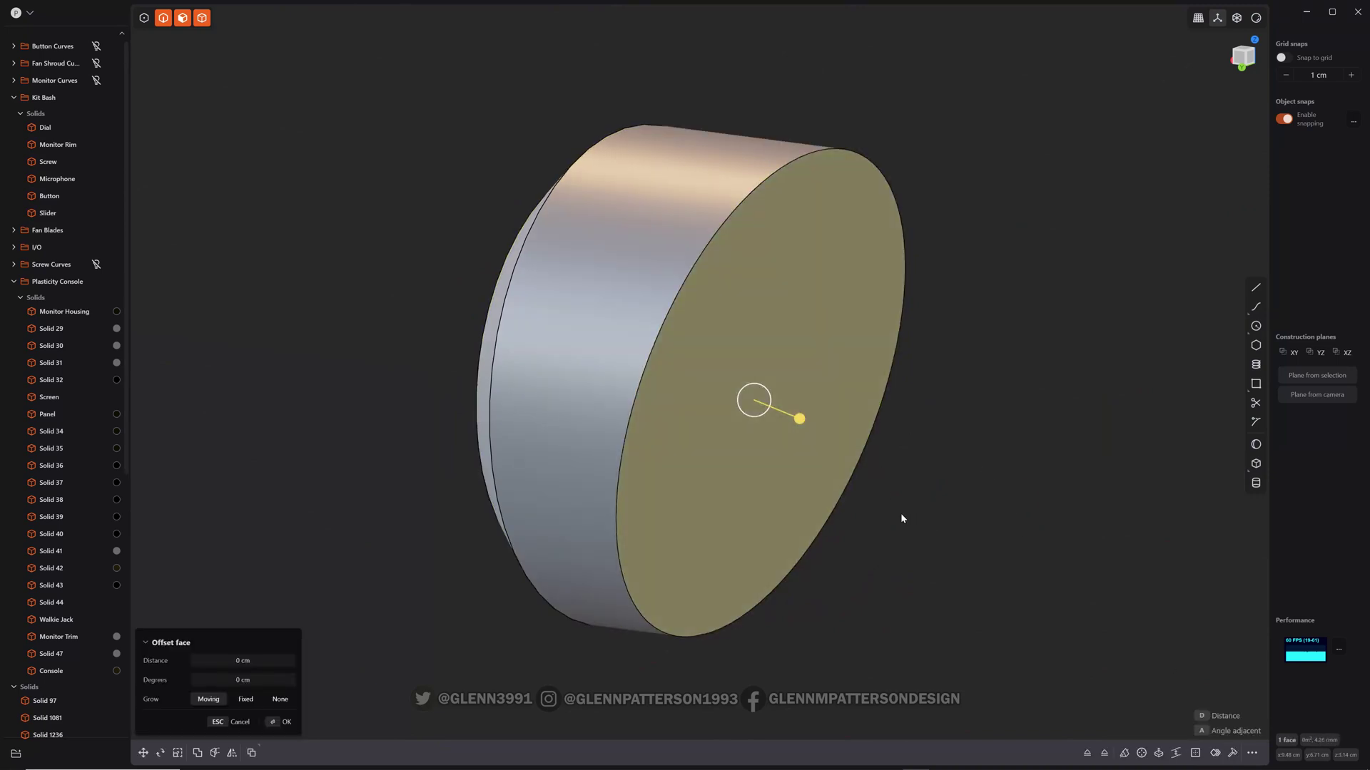
key(r)
middle_drag(887, 546, 970, 500)
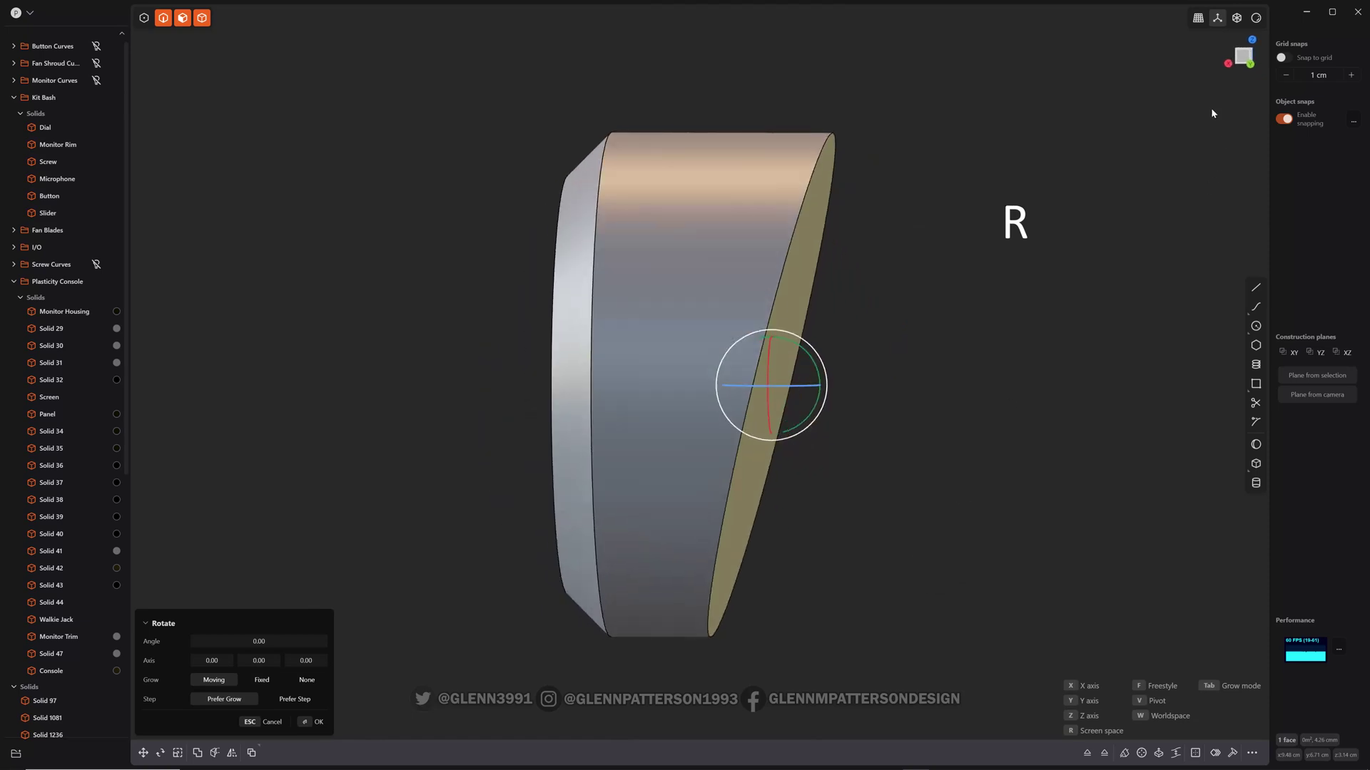
click(1241, 61)
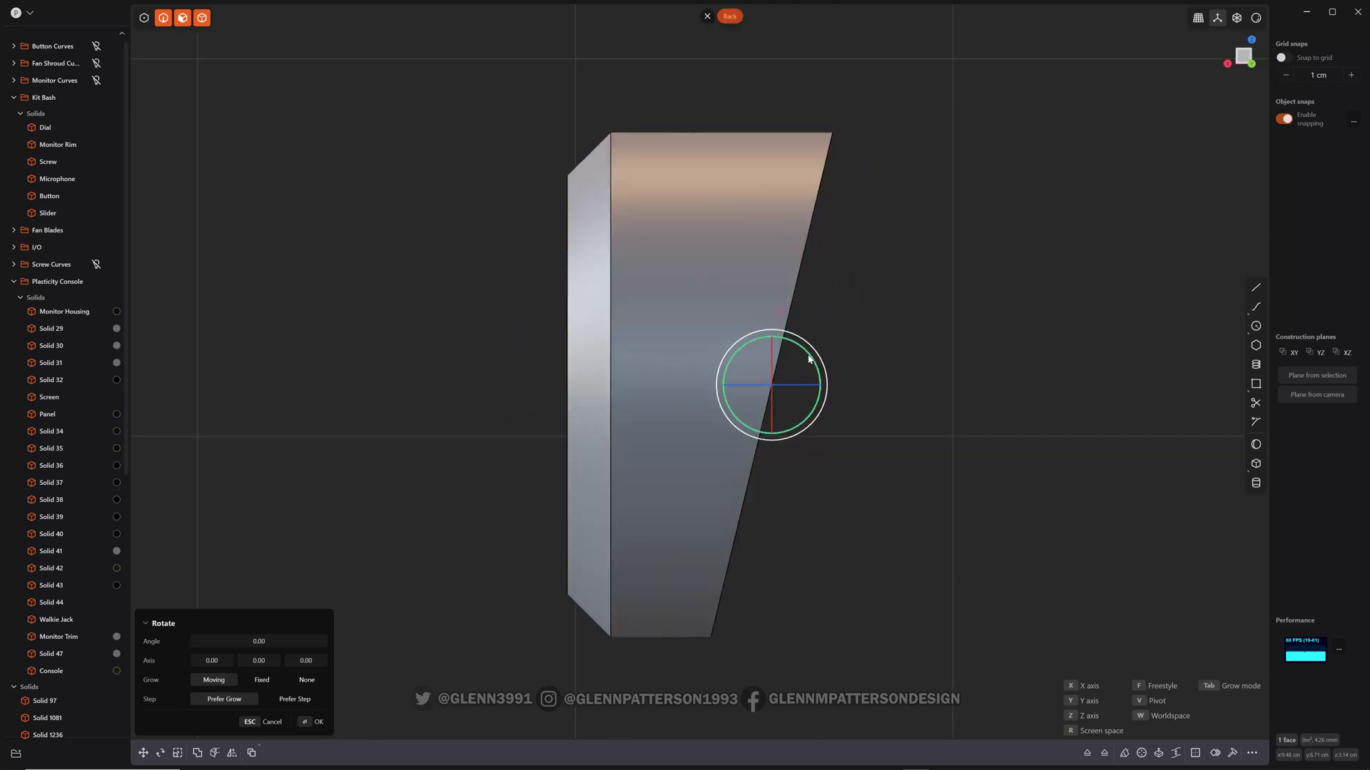
drag(808, 358, 797, 353)
right_click(920, 506)
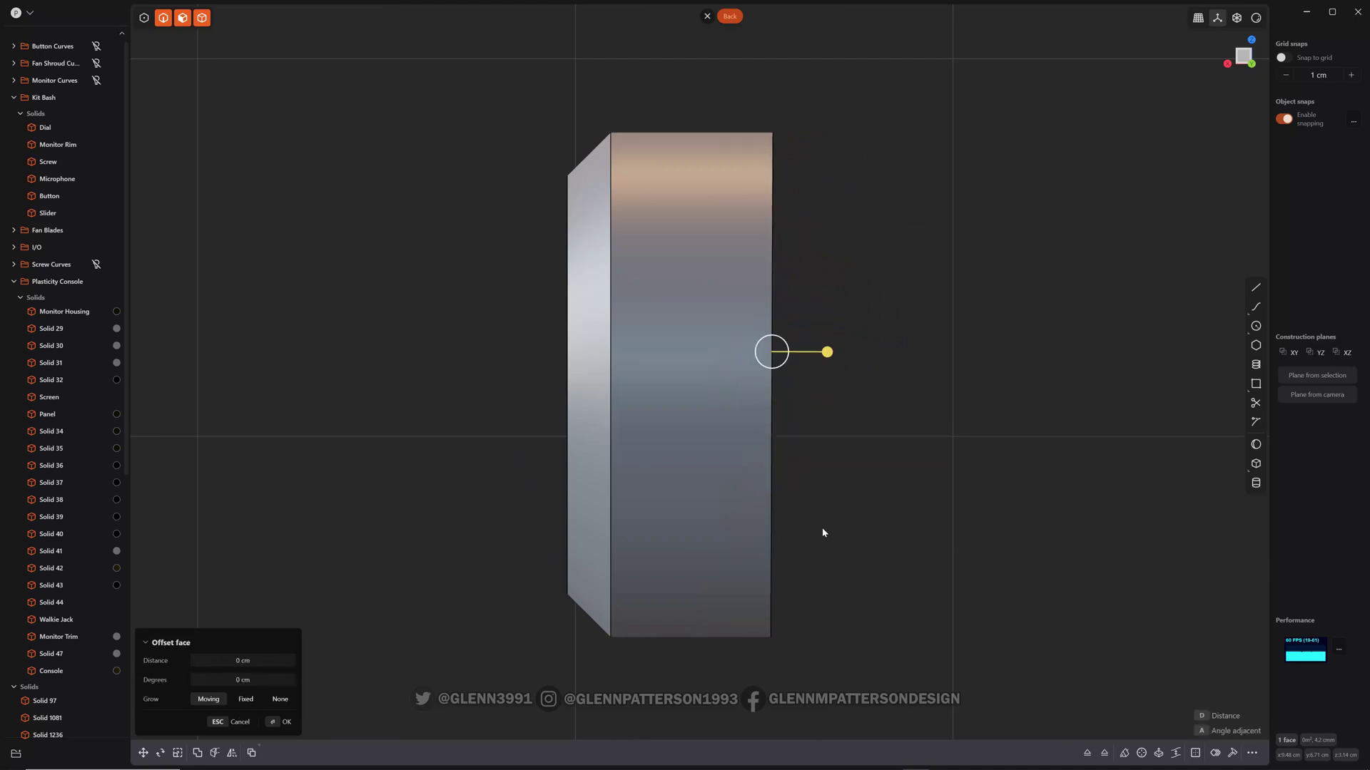
middle_drag(823, 530, 953, 554)
scroll(940, 515, down, 5)
middle_drag(1109, 524, 1056, 556)
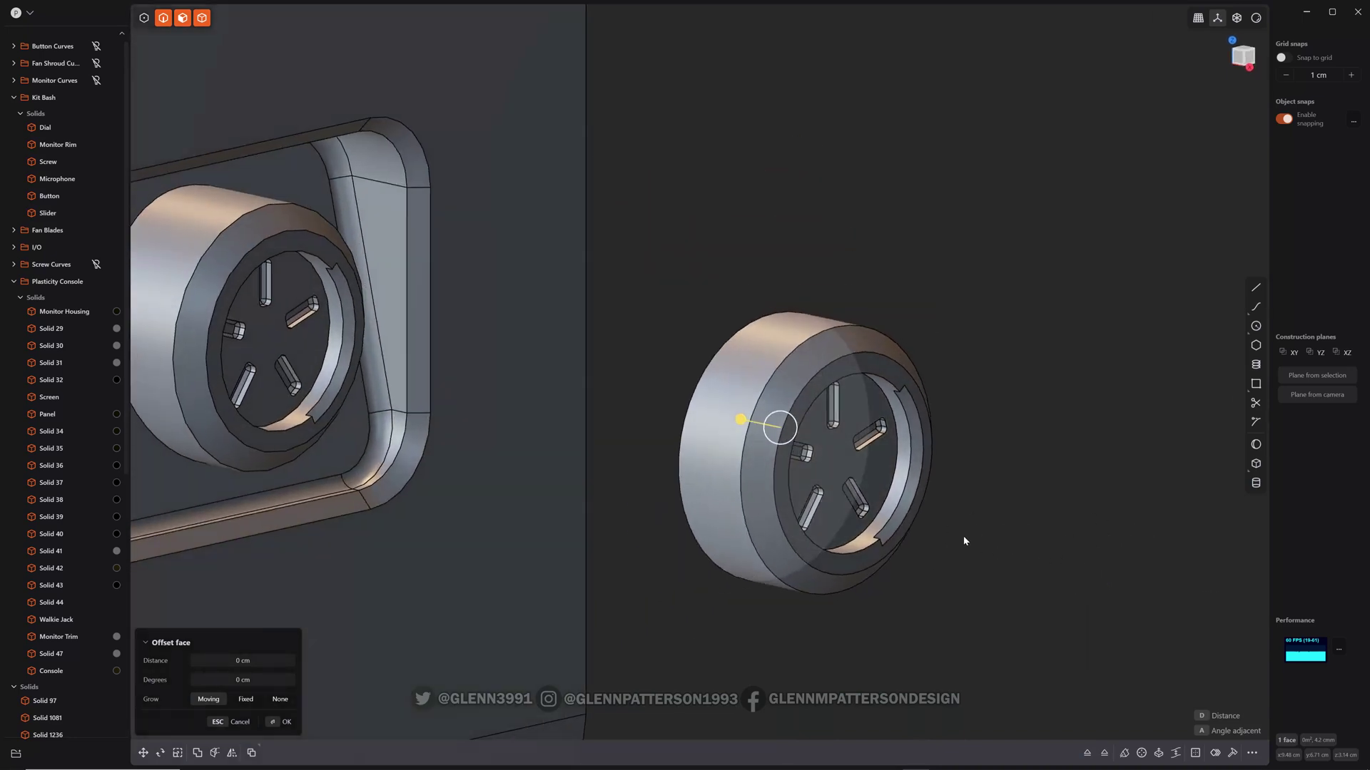
key(Escape)
key(Escape)
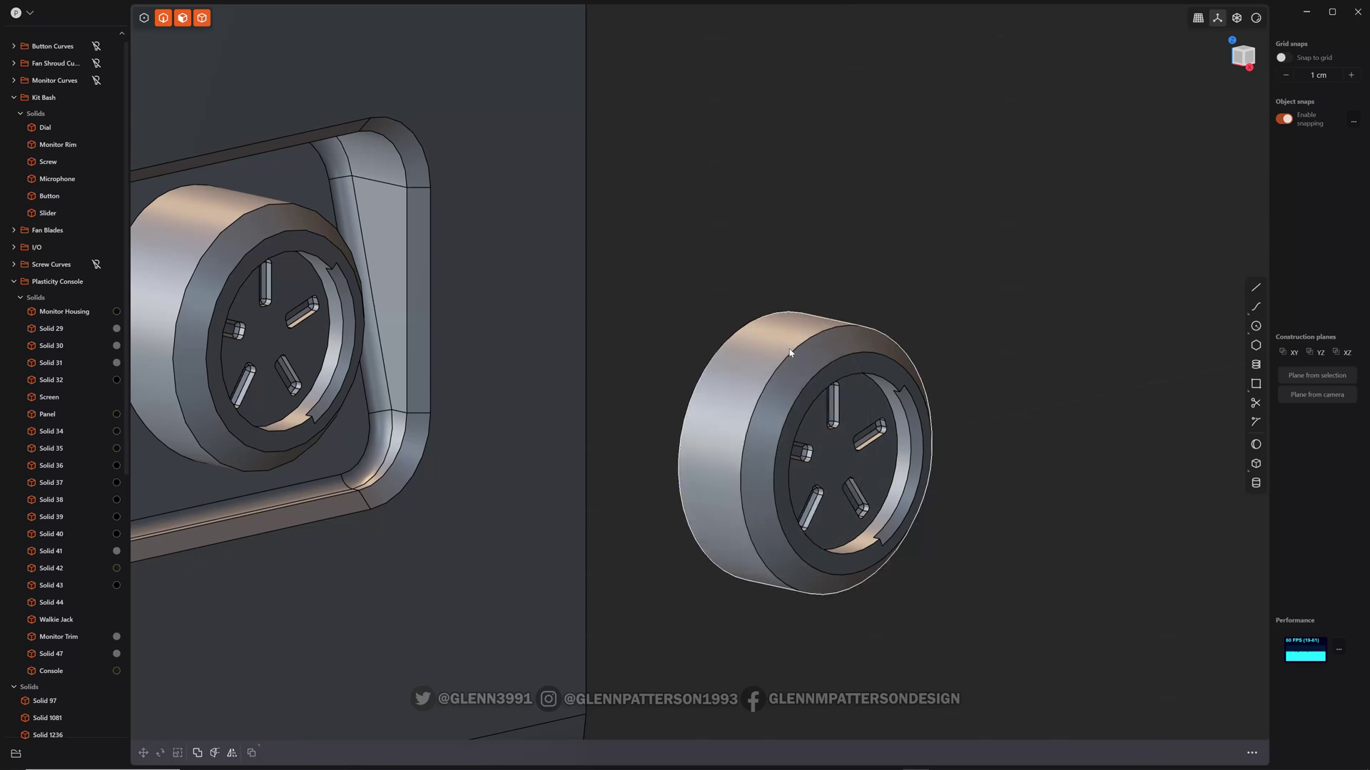
Step: Move the knob solid -20.595 cm along X and 0.523 cm along Z, inside the spare monitor rim among the kit-bash parts
click(790, 352)
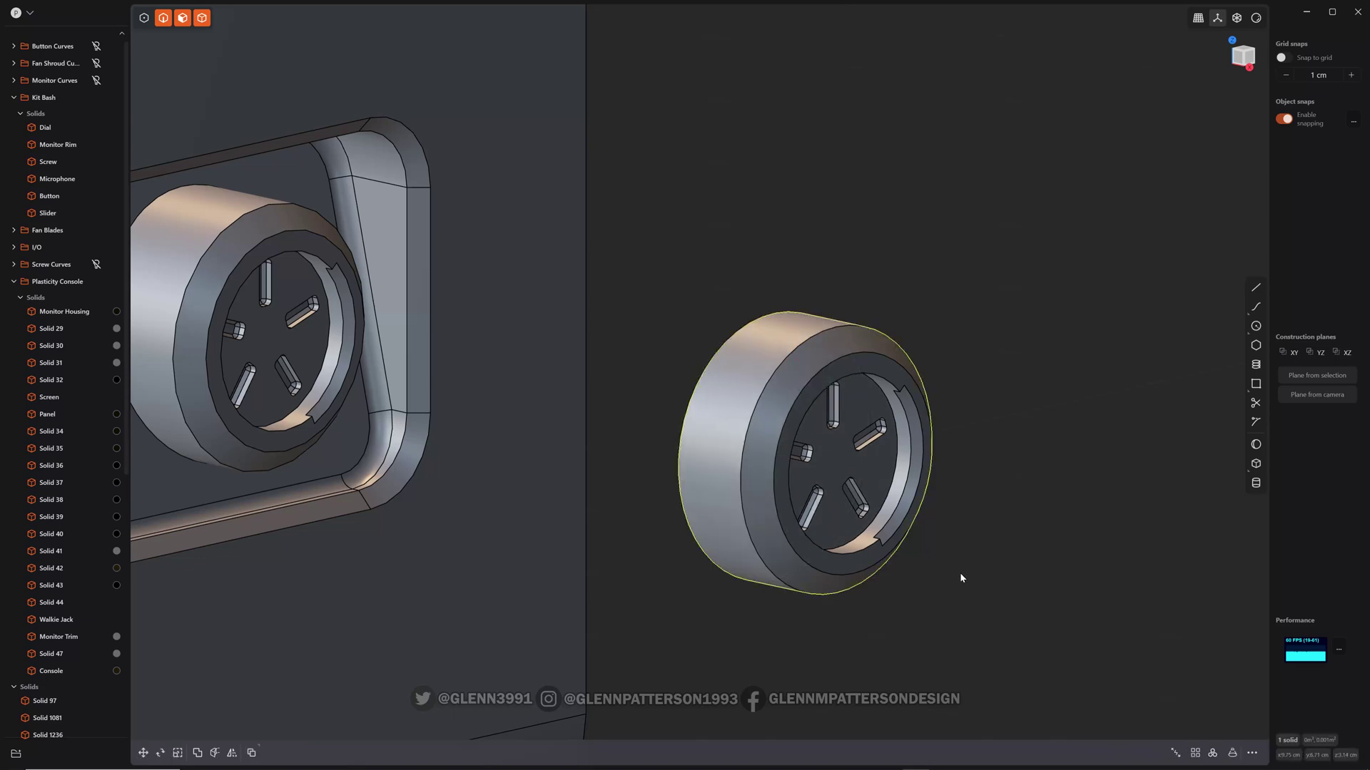
scroll(960, 578, down, 10)
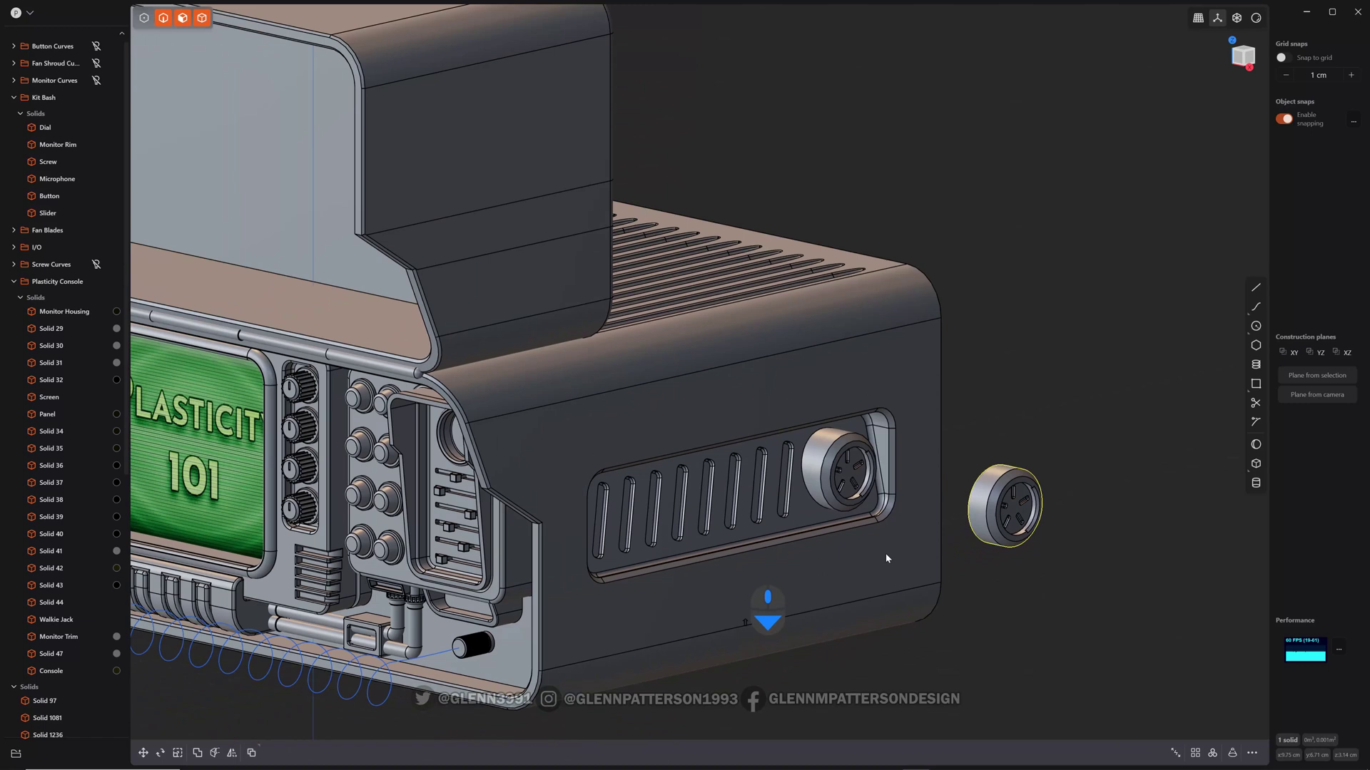
shift+middle_drag(886, 559, 1110, 535)
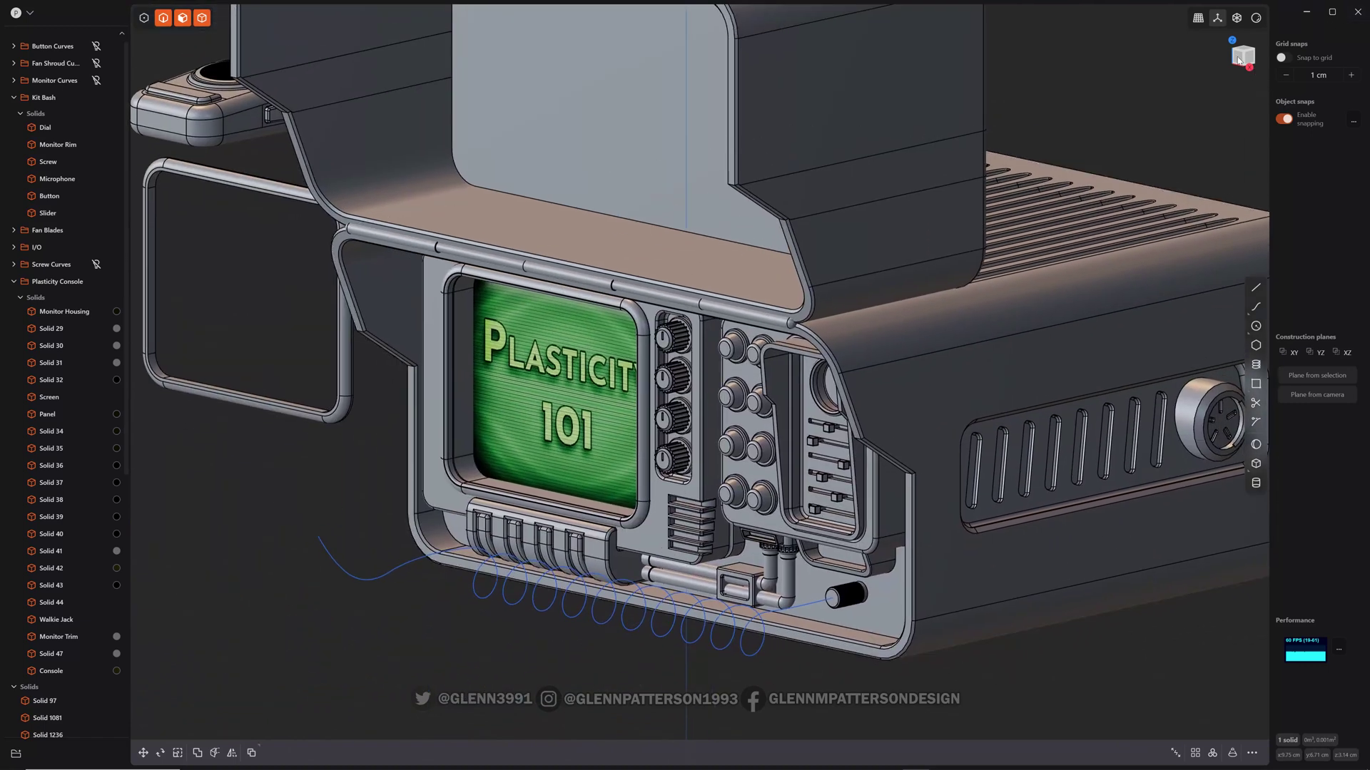
click(1239, 61)
scroll(1046, 458, down, 5)
shift+middle_drag(665, 650, 754, 638)
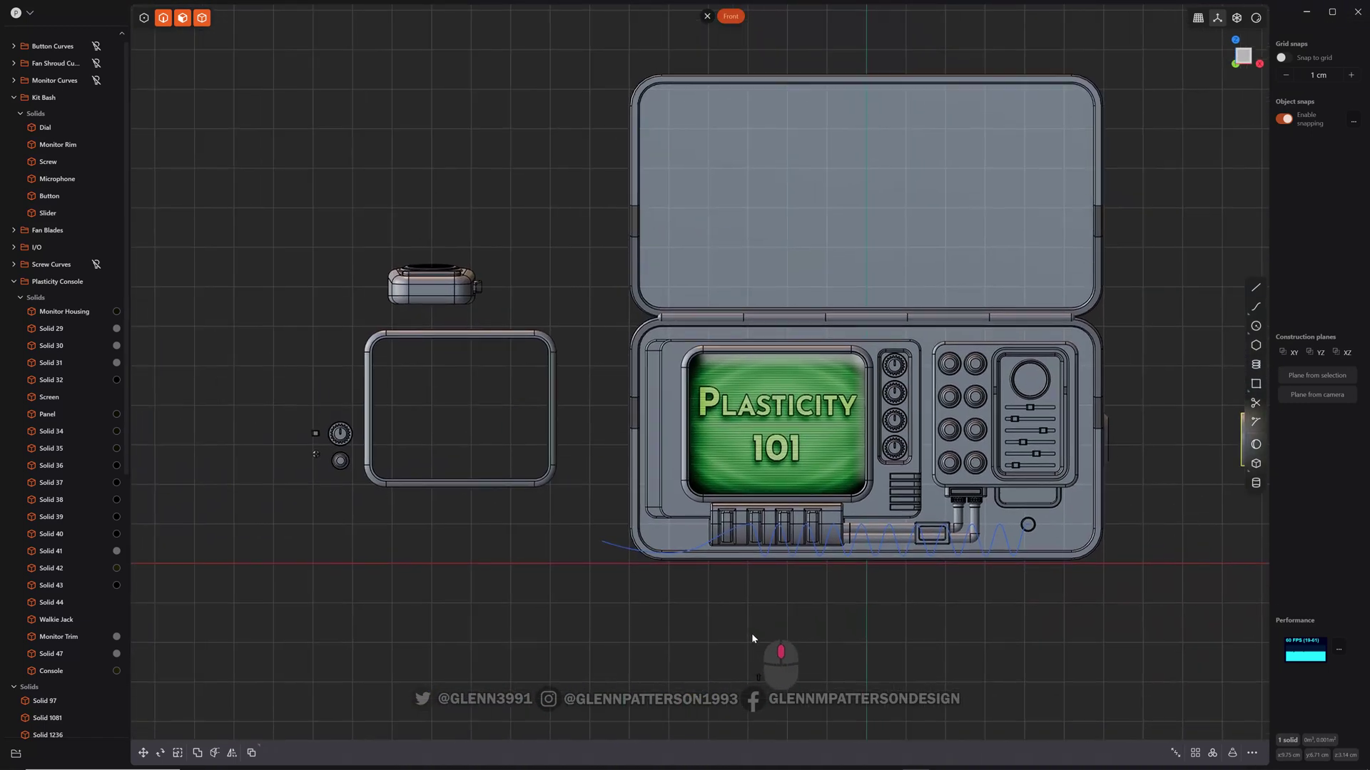
key(g)
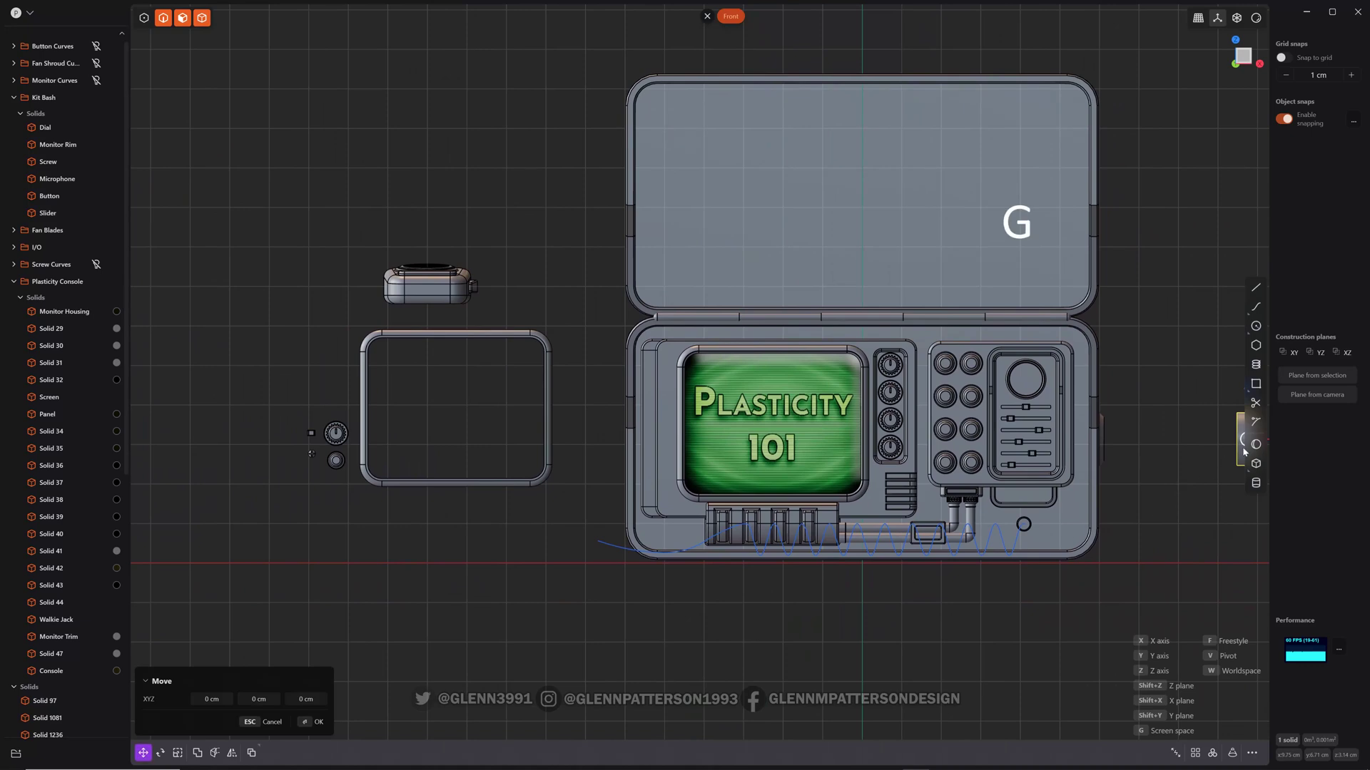
click(428, 417)
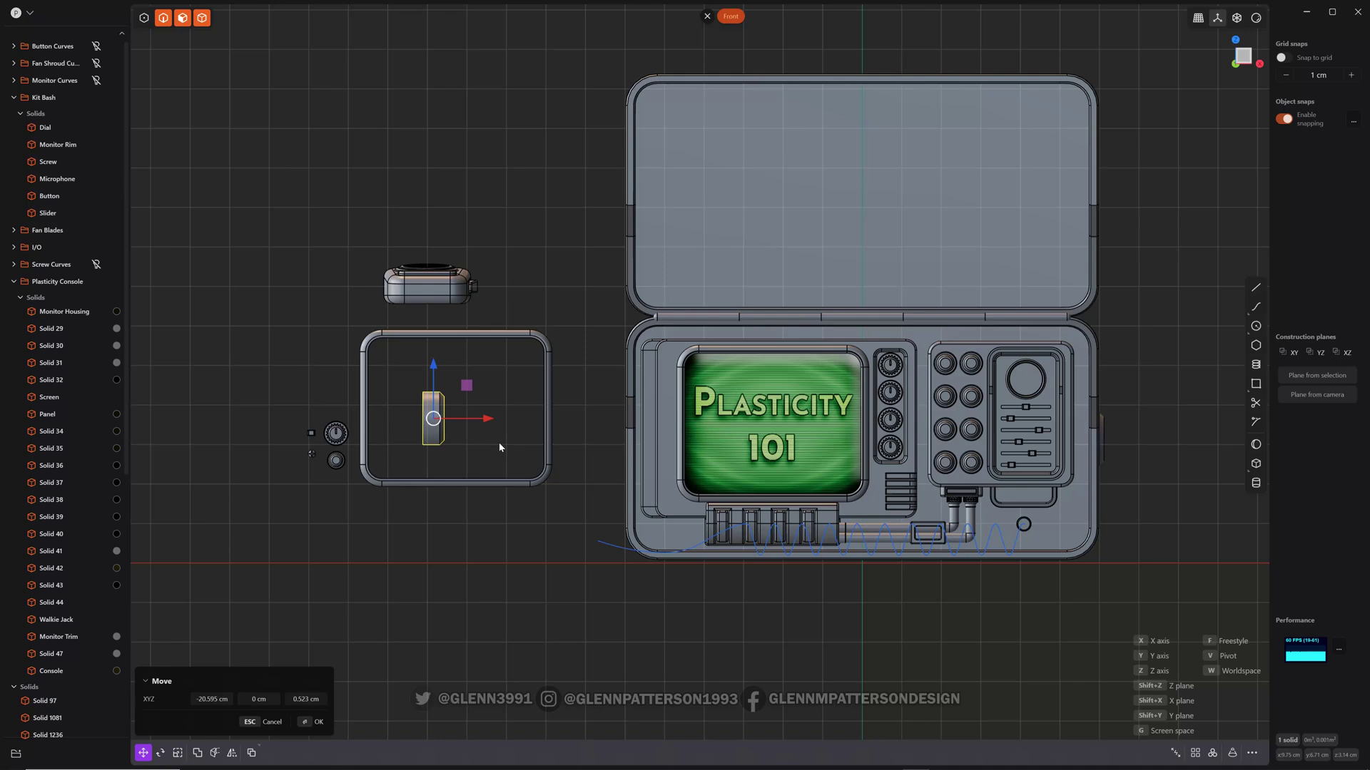
Step: Rotate the knob solid 90° about the Z axis so its five-slot face points to the front
key(r)
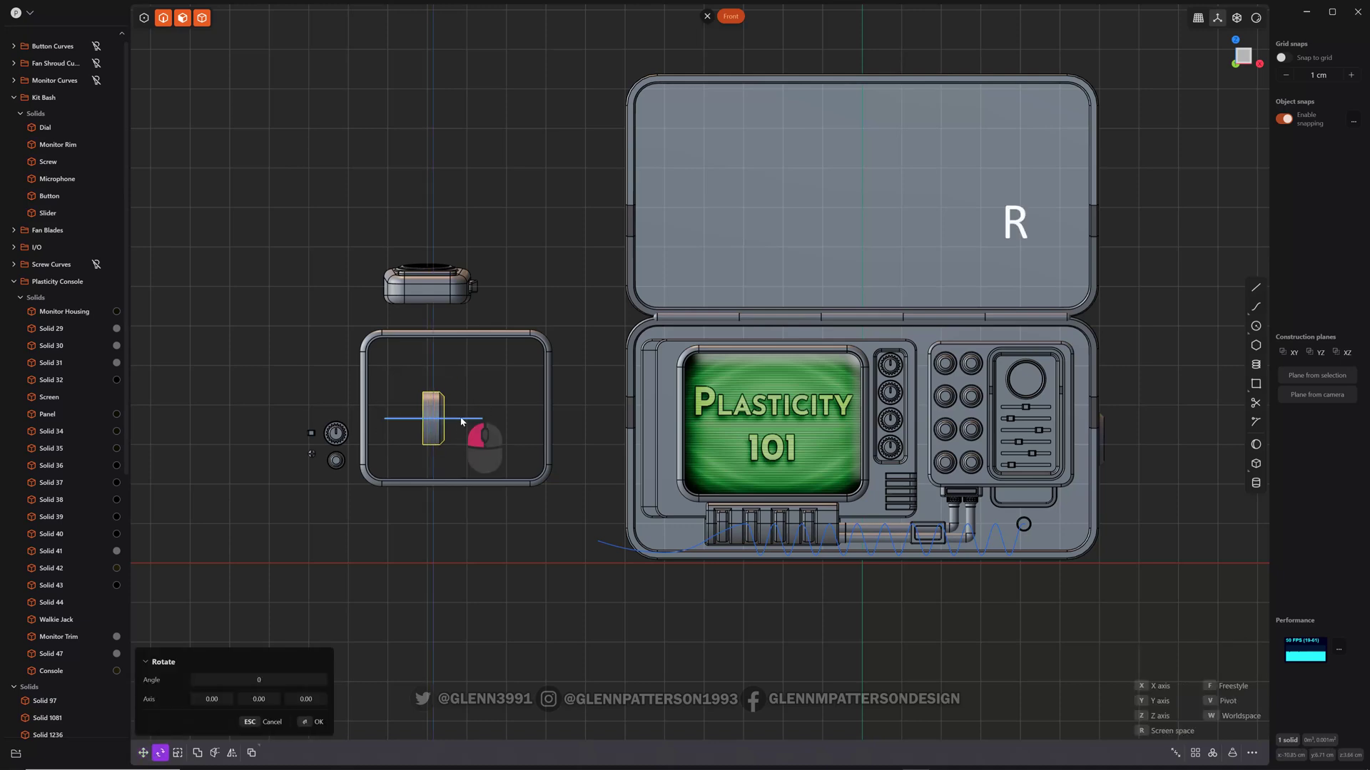
drag(420, 425, 434, 423)
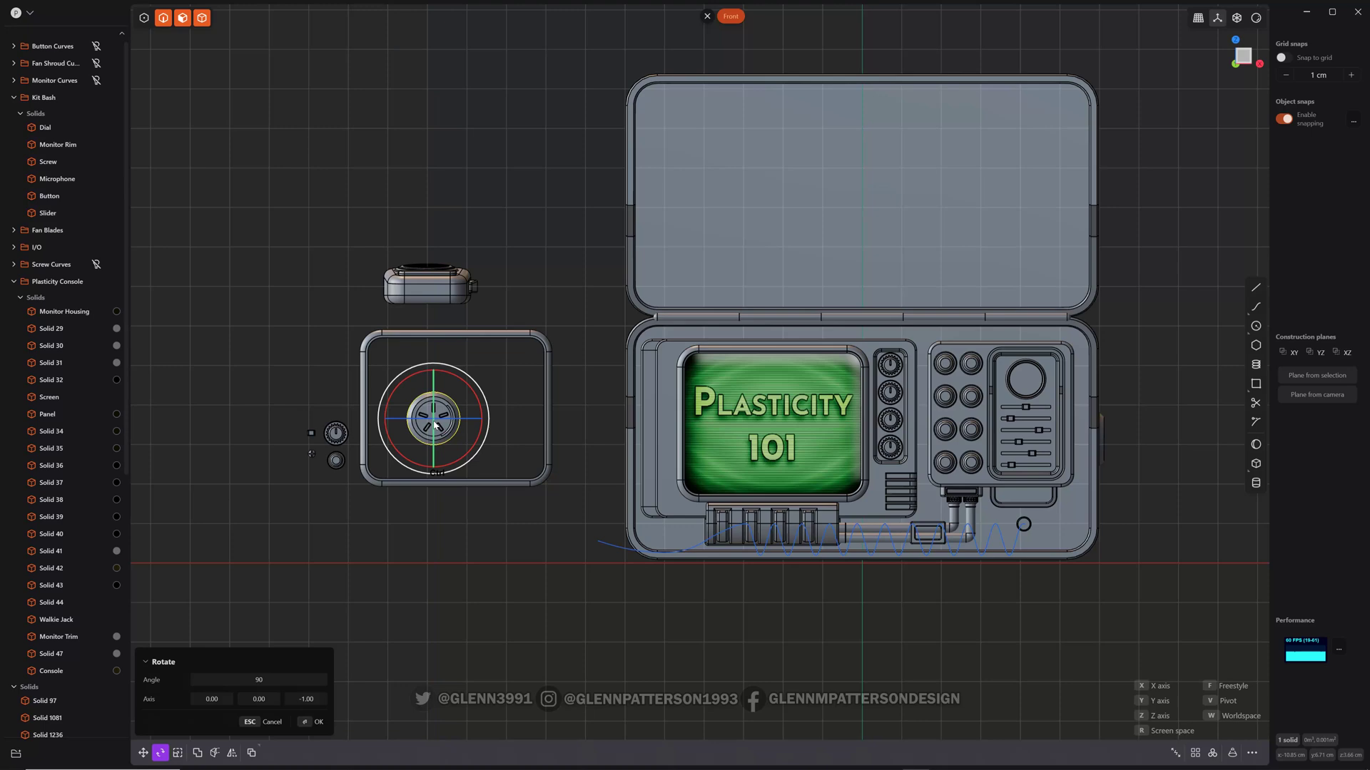
click(487, 534)
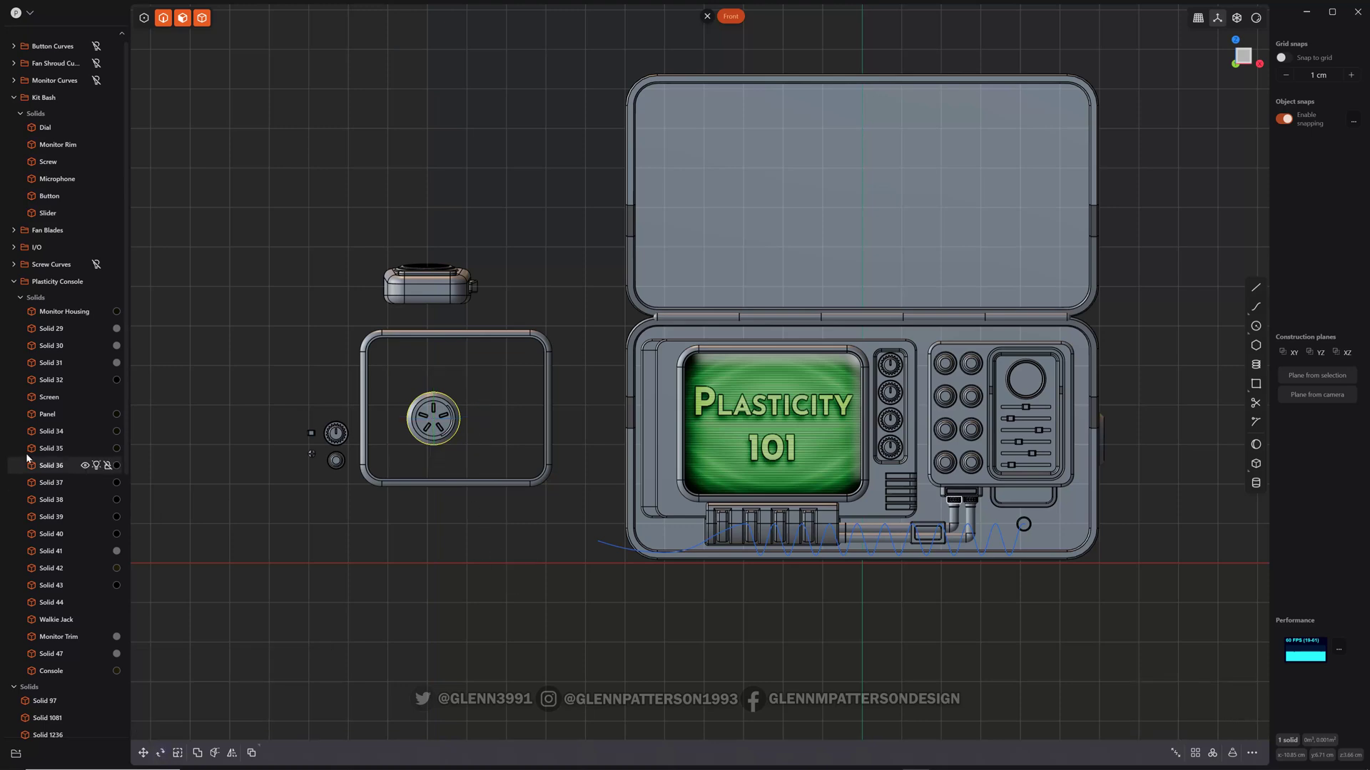
Step: Collapse the Plasticity Console group in the outliner and put the selected knob solid into the Kit Bash group
scroll(86, 650, down, 5)
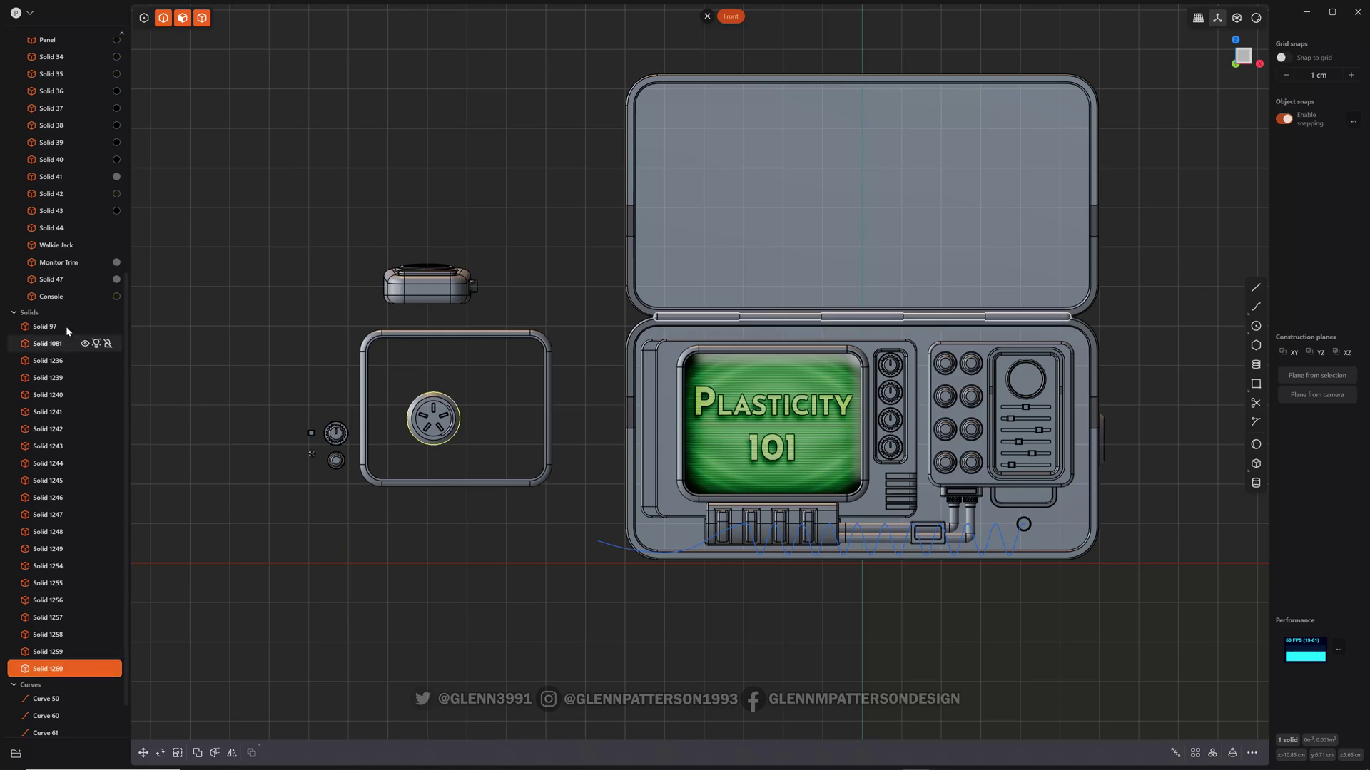
scroll(66, 318, up, 5)
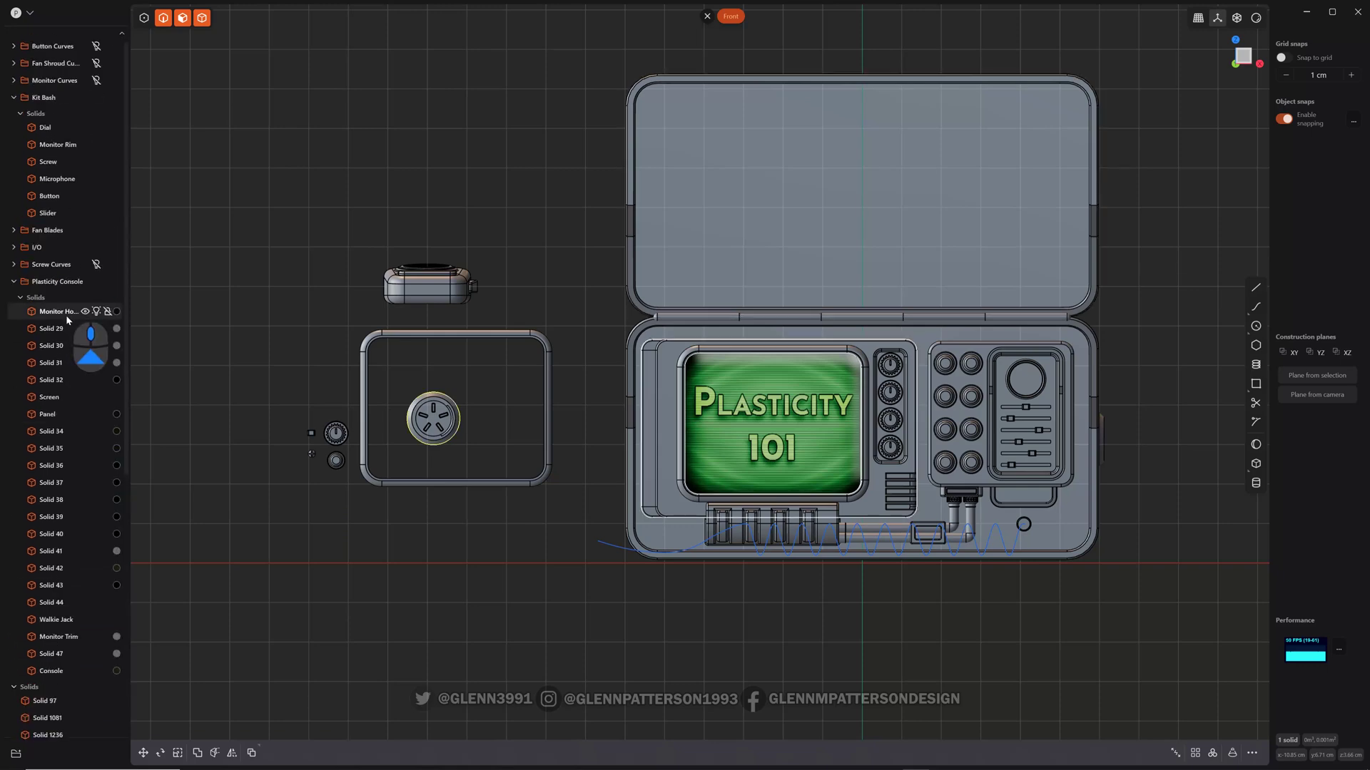
click(13, 282)
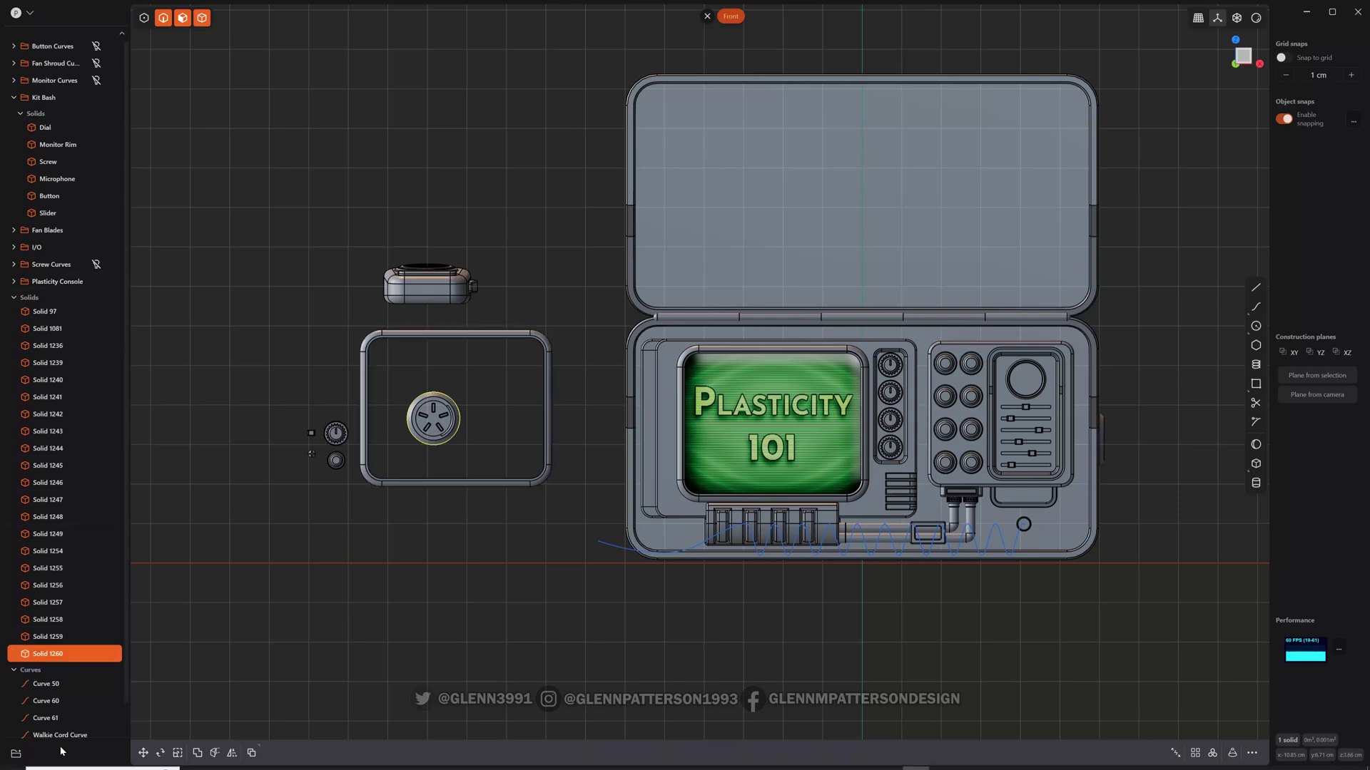
click(46, 653)
drag(47, 653, 52, 100)
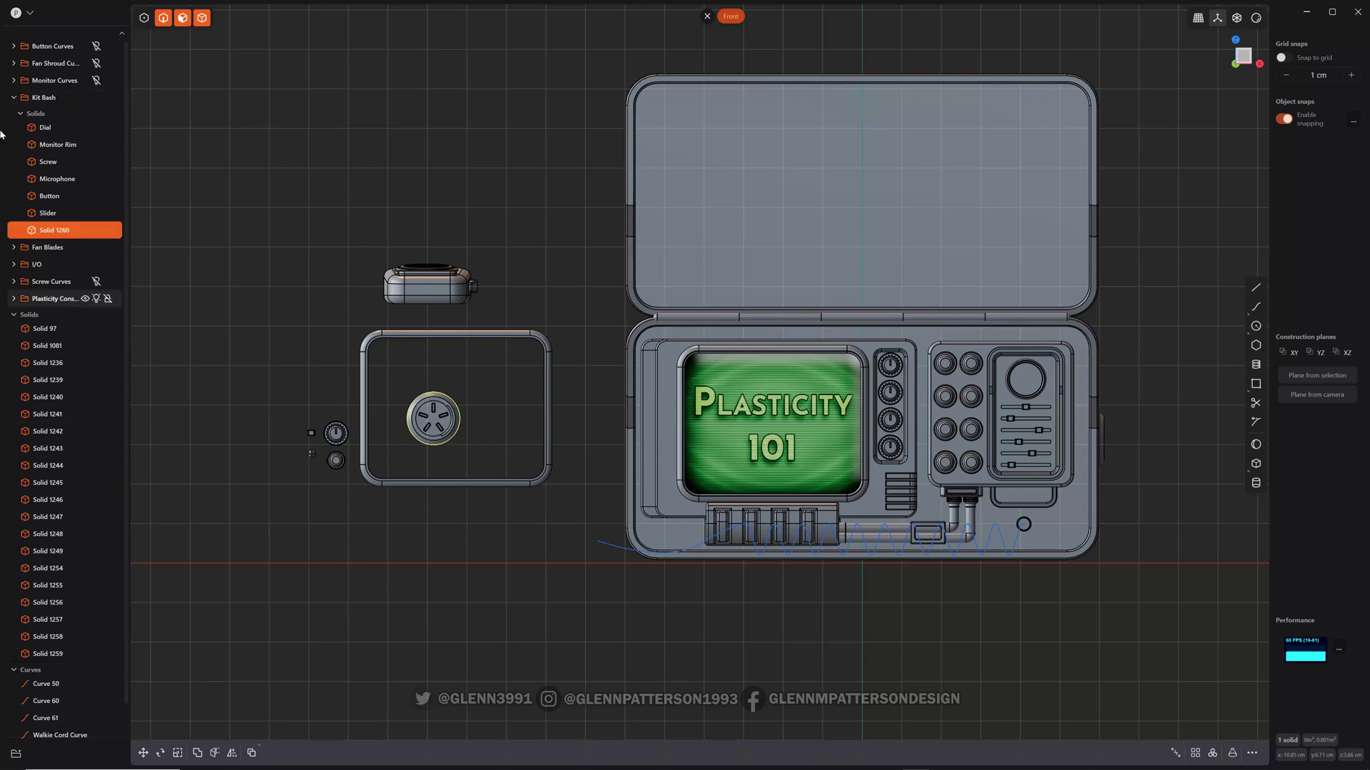
Step: Move the knob solid along the Y axis into the plane of the spare monitor rim, so it sits inside the rim
scroll(445, 592, up, 3)
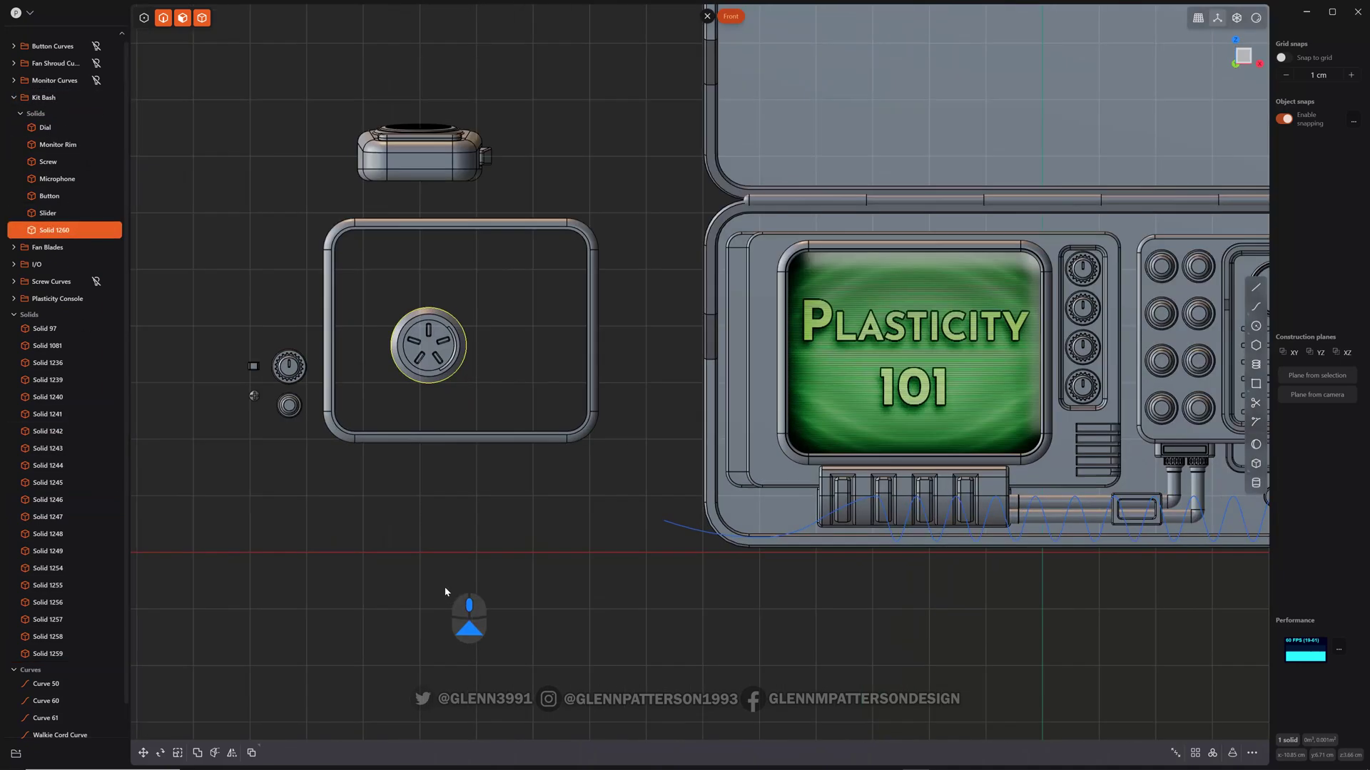
click(492, 570)
middle_drag(558, 513, 507, 537)
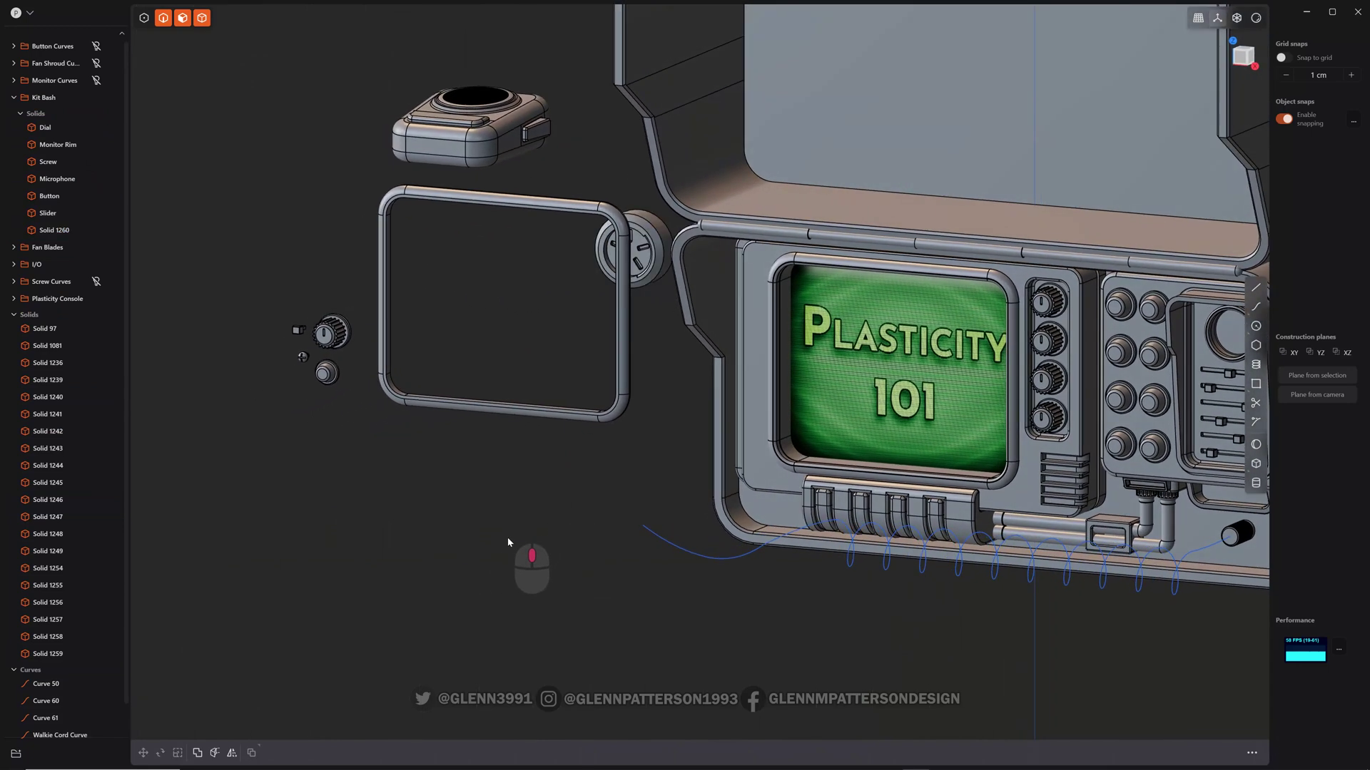
click(604, 255)
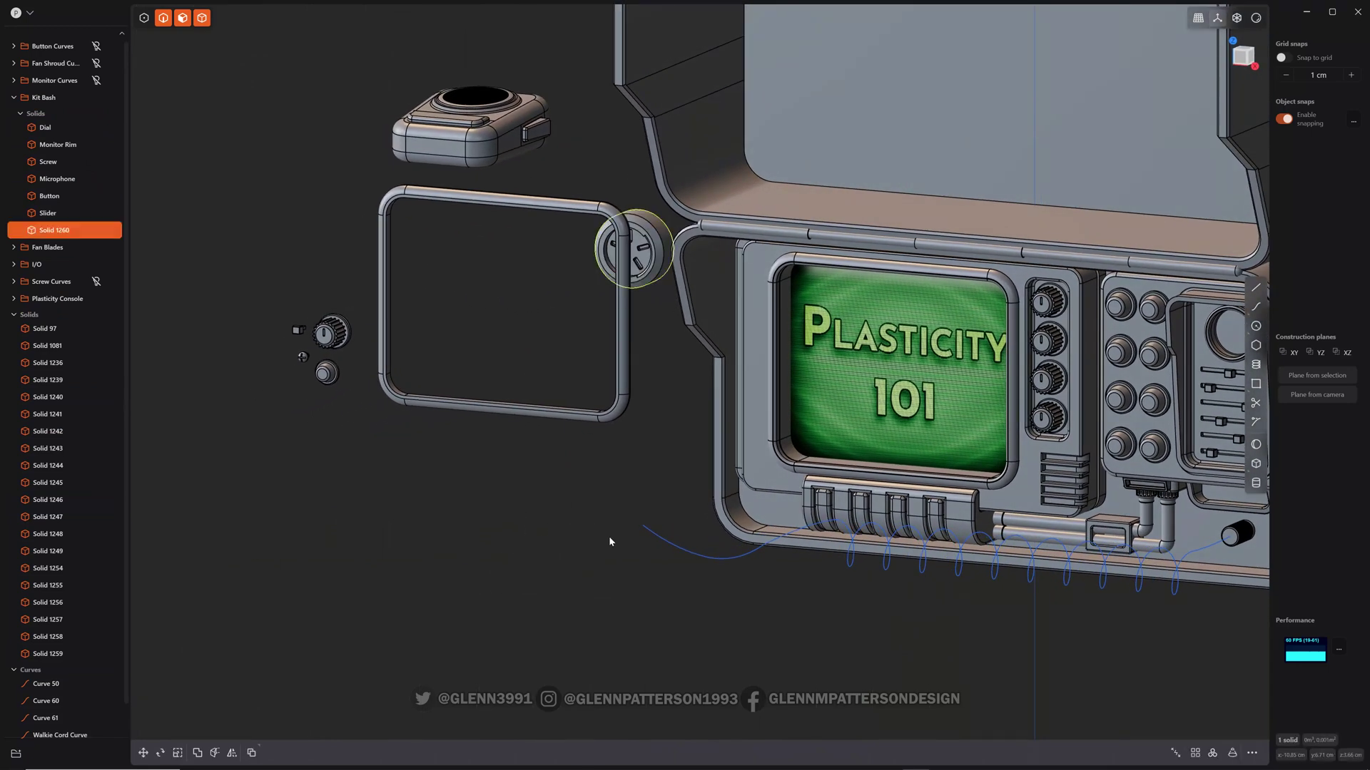
key(g)
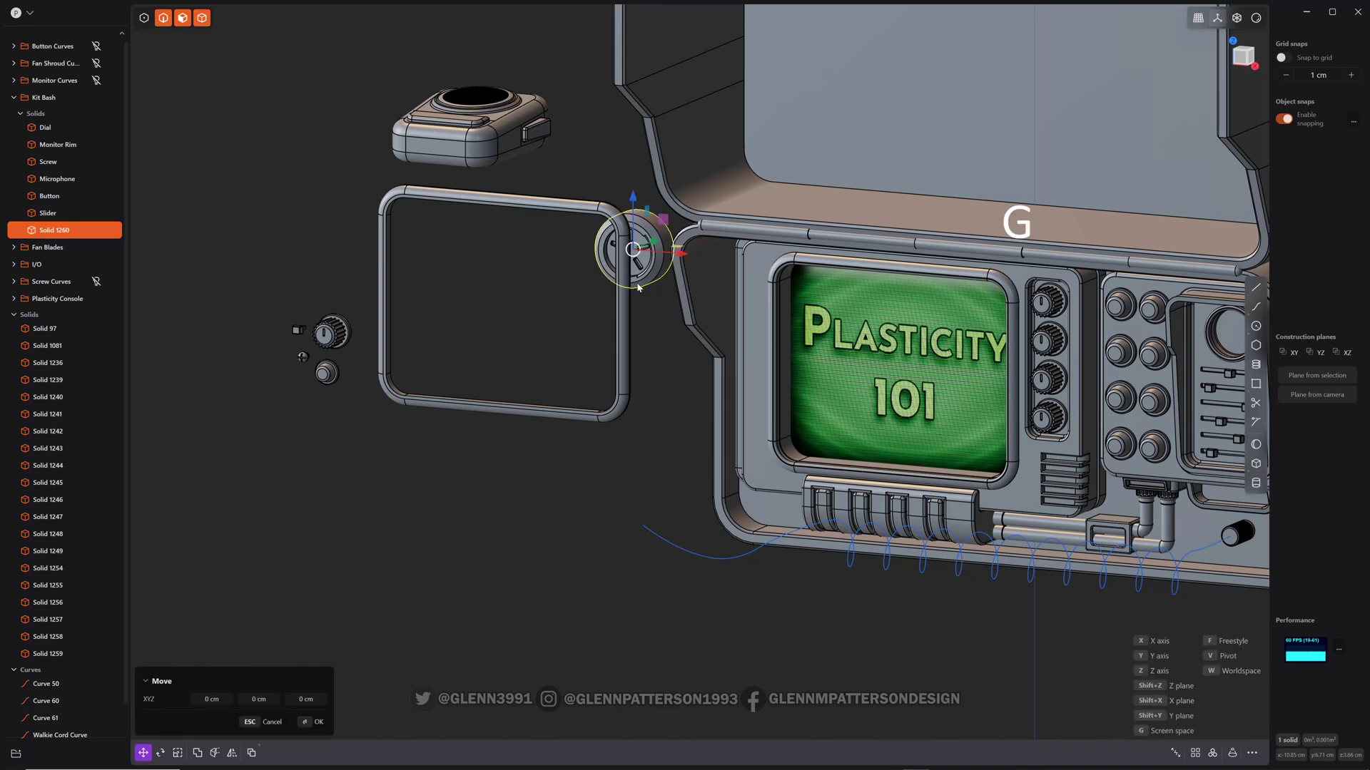
click(506, 530)
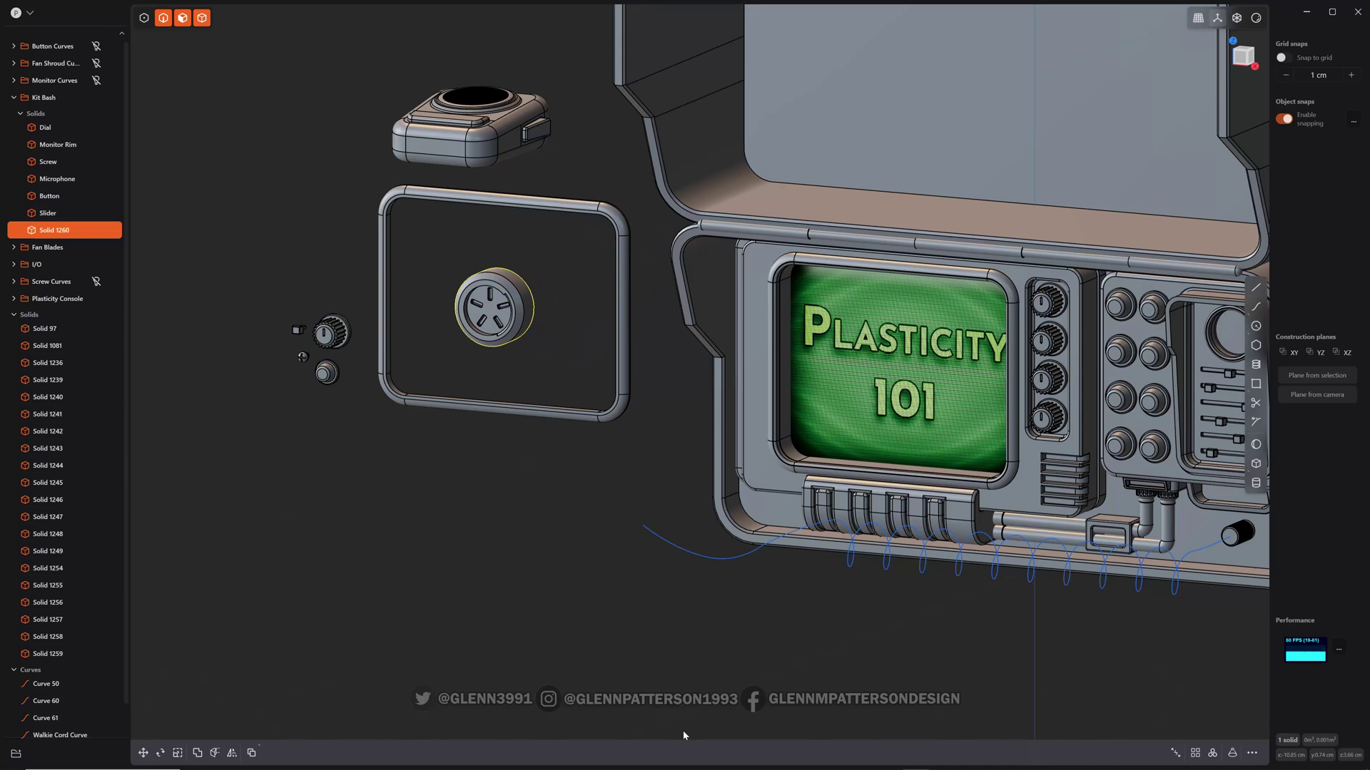